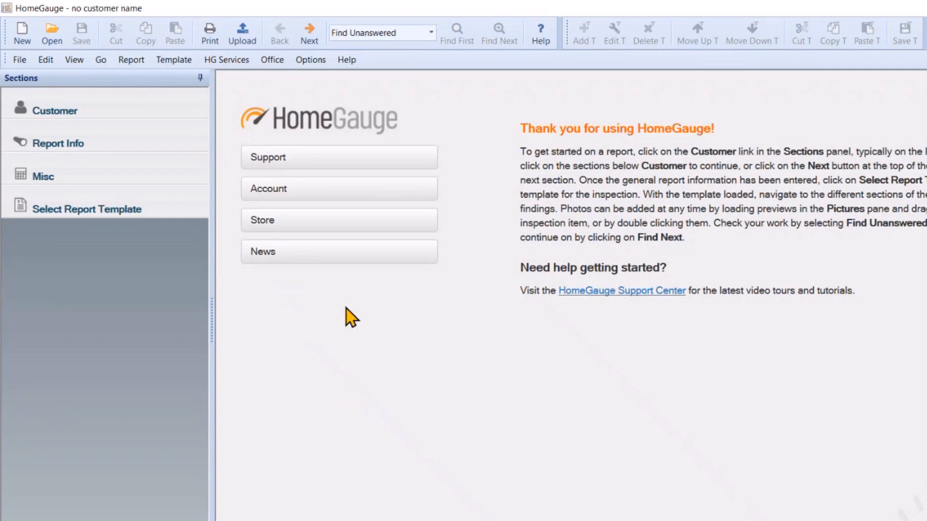
Open the saved 7/19/2023 inspection report for 123 Webinar Lane
{"action": "left_click", "coordinate": [53, 35]}
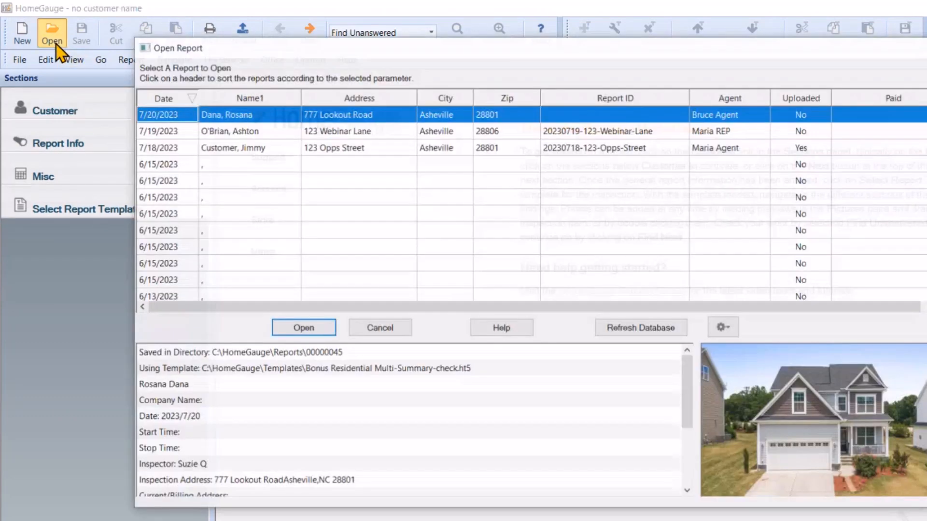
{"action": "left_click", "coordinate": [360, 130]}
{"action": "left_click", "coordinate": [302, 328]}
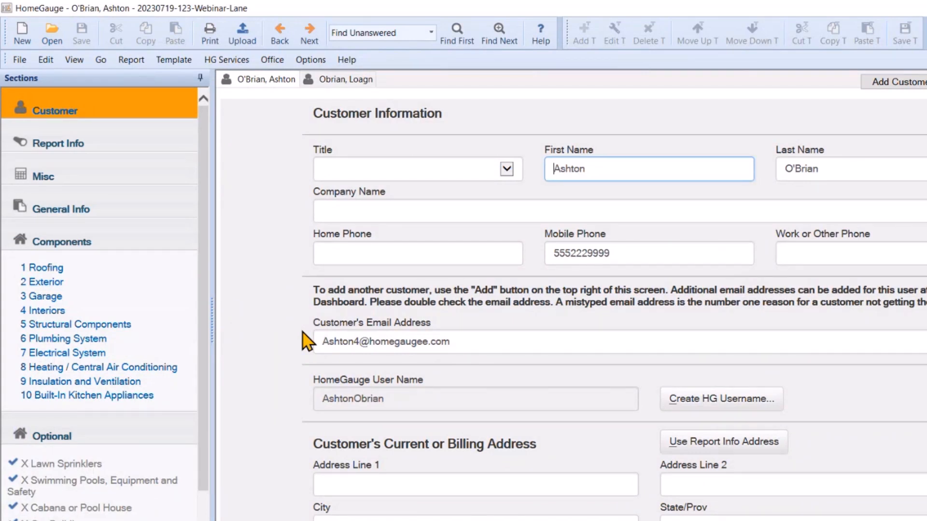
Upload the report despite unanswered items, with Full Report For Upload selected in Print Options
{"action": "left_click", "coordinate": [242, 39]}
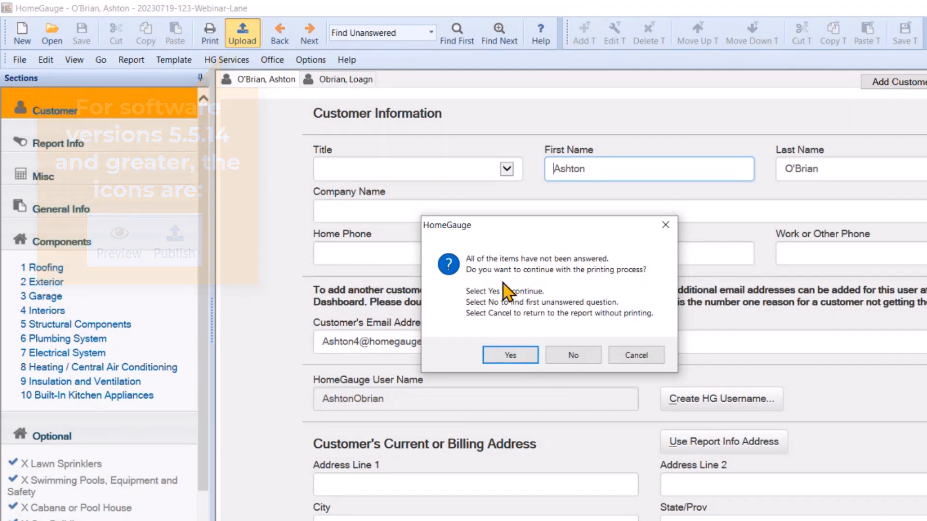
{"action": "left_click", "coordinate": [508, 358]}
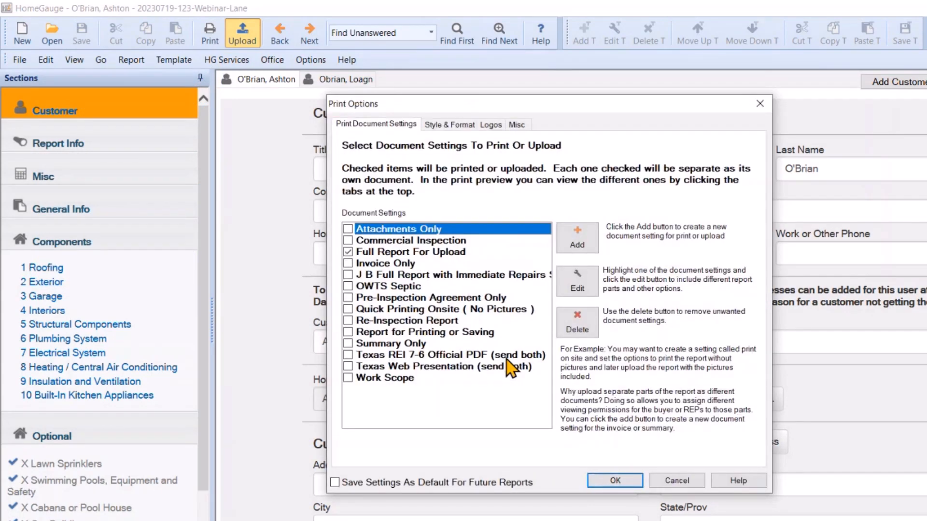
{"action": "left_click", "coordinate": [407, 252]}
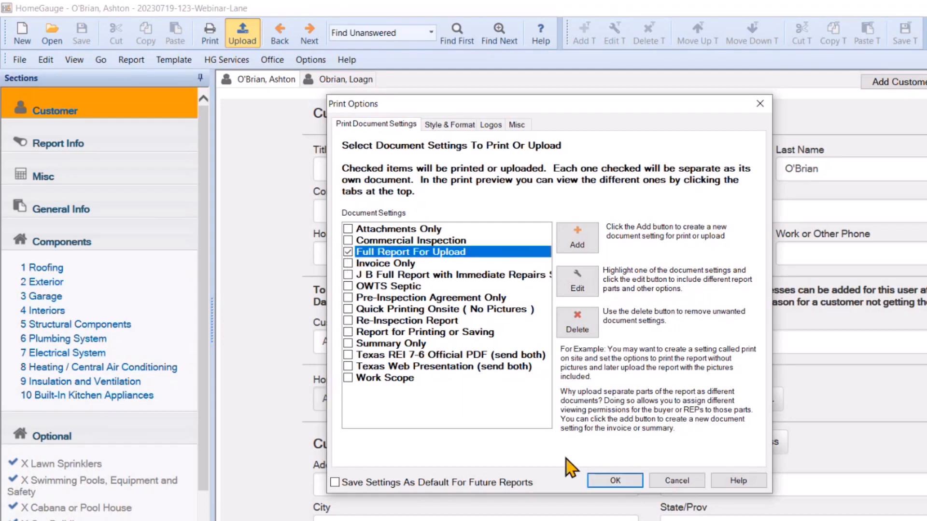
{"action": "left_click", "coordinate": [615, 480]}
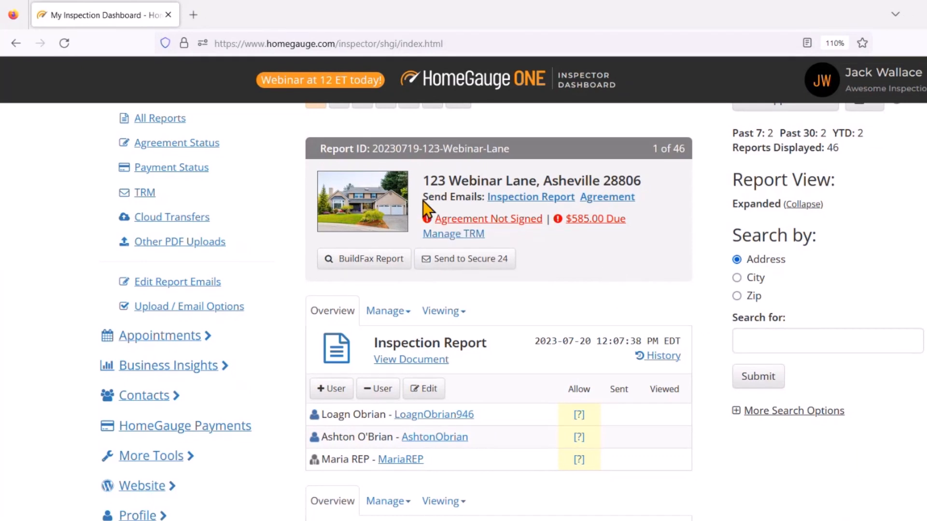
Open Send Email Notifications for the 123 Webinar Lane Inspection Report from its dashboard card
{"action": "left_click_drag", "start_coordinate": [422, 201], "coordinate": [487, 198]}
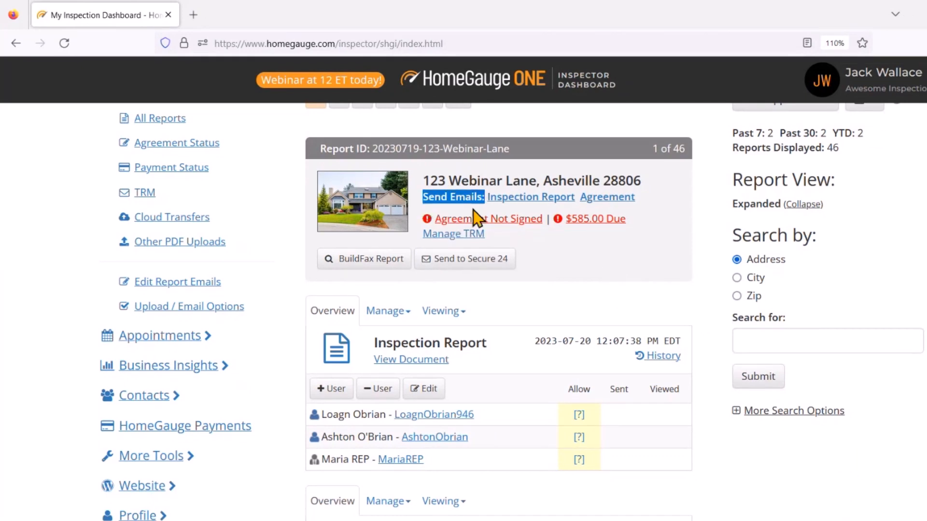
{"action": "left_click", "coordinate": [471, 209]}
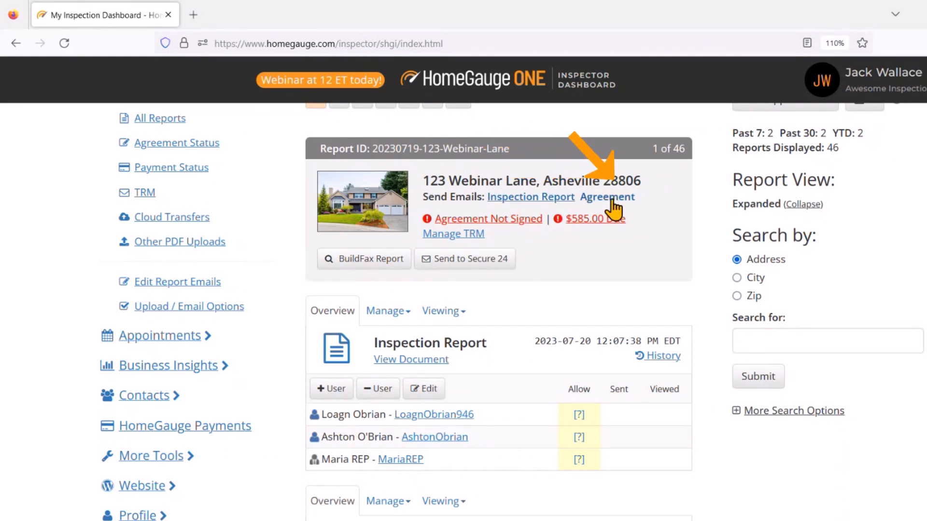
{"action": "scroll", "coordinate": [645, 265], "scroll_direction": "down", "scroll_amount": 3}
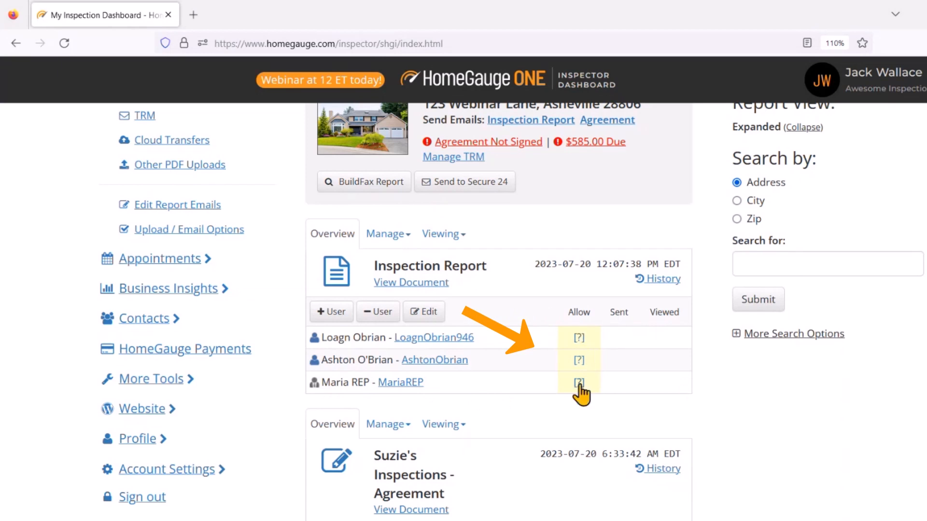
{"action": "scroll", "coordinate": [749, 443], "scroll_direction": "down", "scroll_amount": 3}
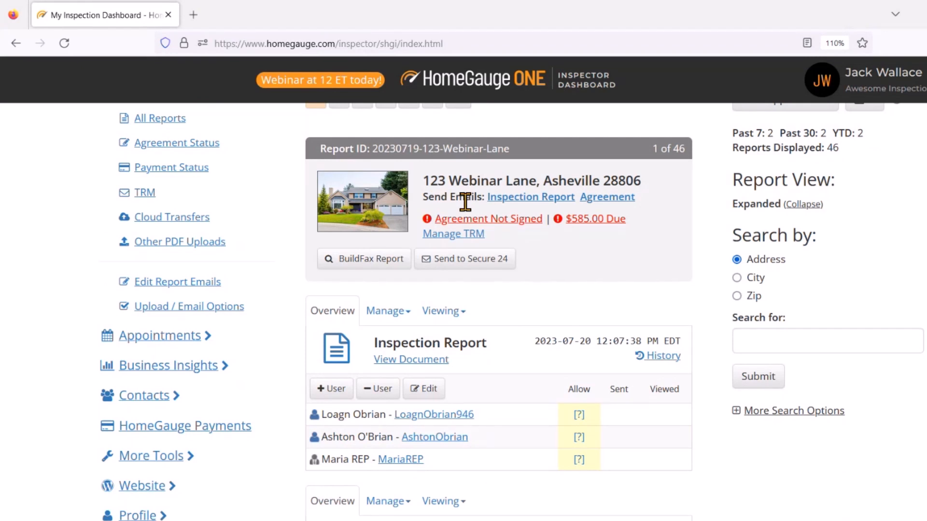
{"action": "left_click", "coordinate": [513, 203]}
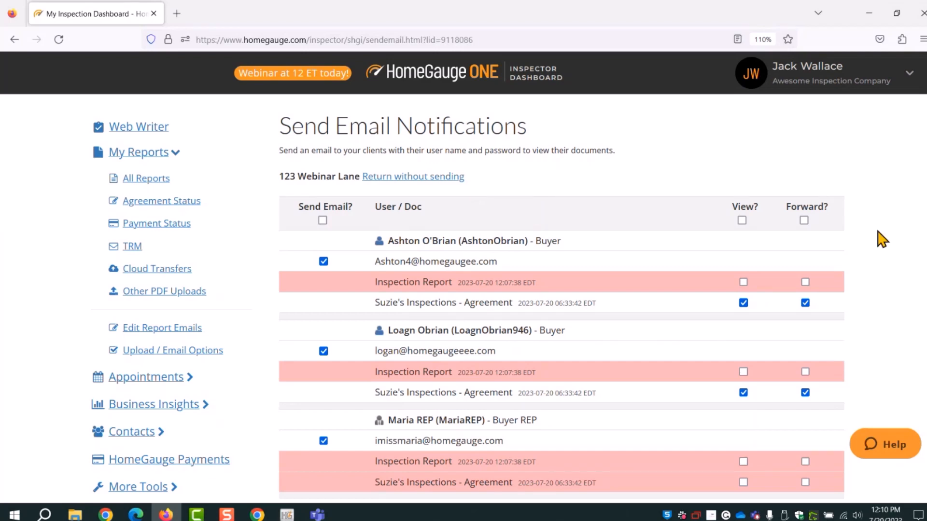
Toggle the Send Email? select-all checkbox off and back on so all three recipients are checked
{"action": "scroll", "coordinate": [882, 239], "scroll_direction": "down", "scroll_amount": 2}
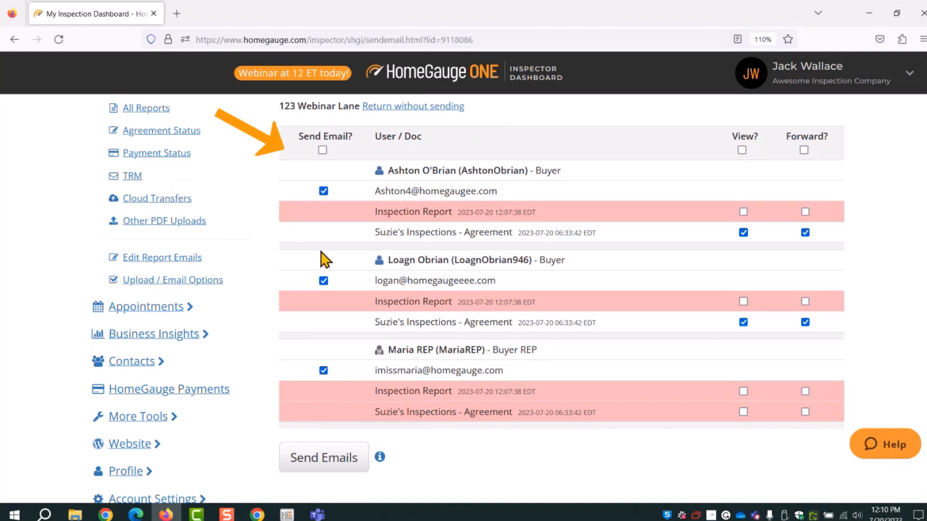
{"action": "left_click", "coordinate": [322, 150]}
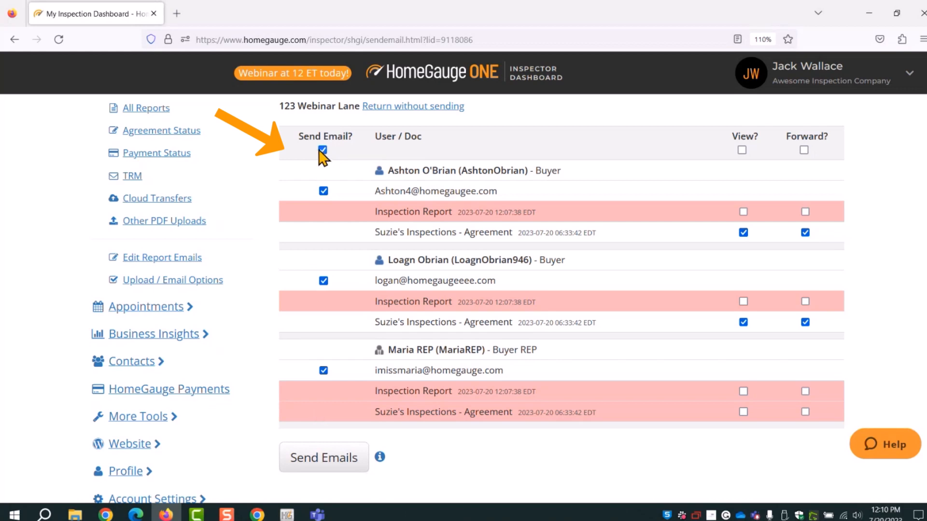
{"action": "left_click", "coordinate": [322, 151]}
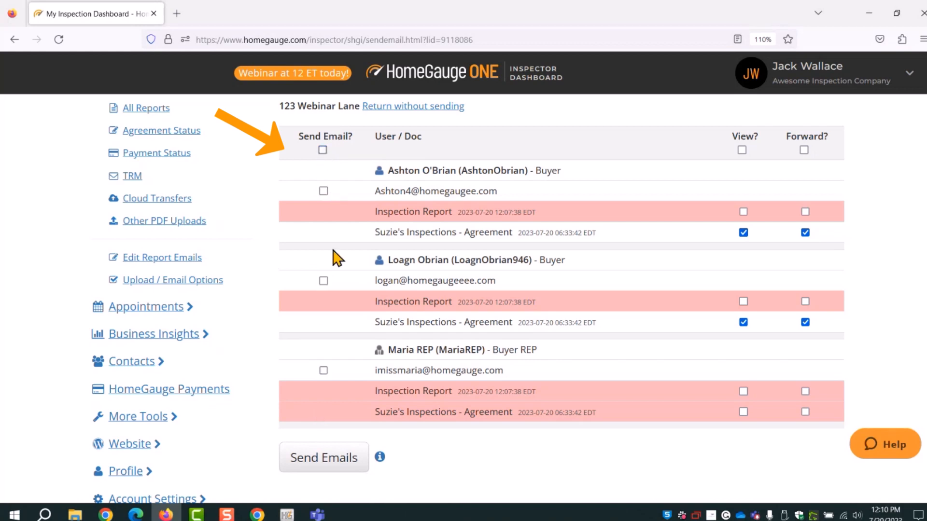
{"action": "left_click", "coordinate": [322, 150]}
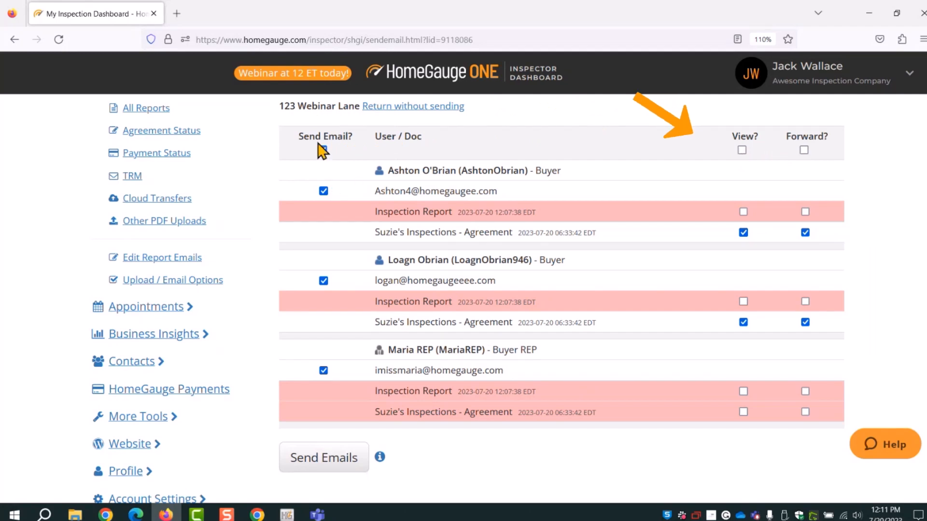
Highlight the Send Email column heading and the first buyer's email address
{"action": "left_click_drag", "start_coordinate": [359, 136], "coordinate": [289, 134]}
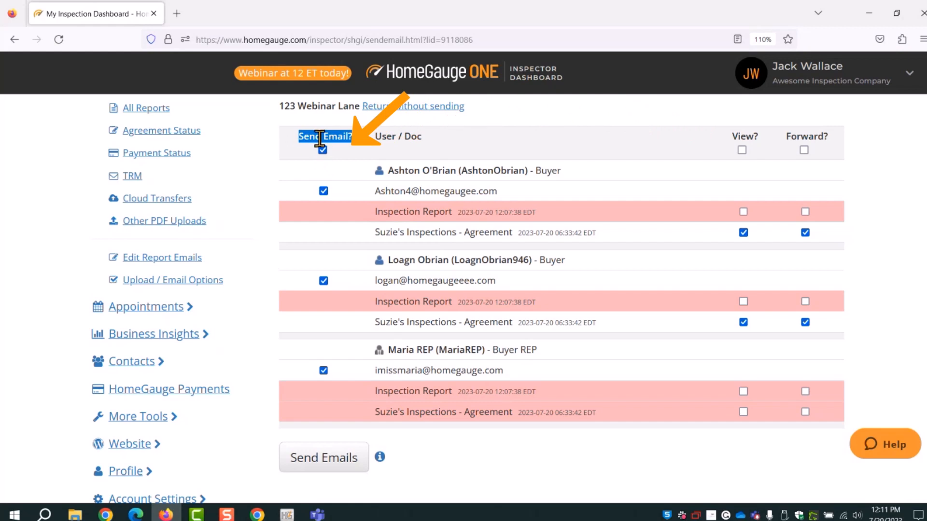
{"action": "left_click", "coordinate": [346, 166]}
{"action": "left_click_drag", "start_coordinate": [504, 192], "coordinate": [372, 196]}
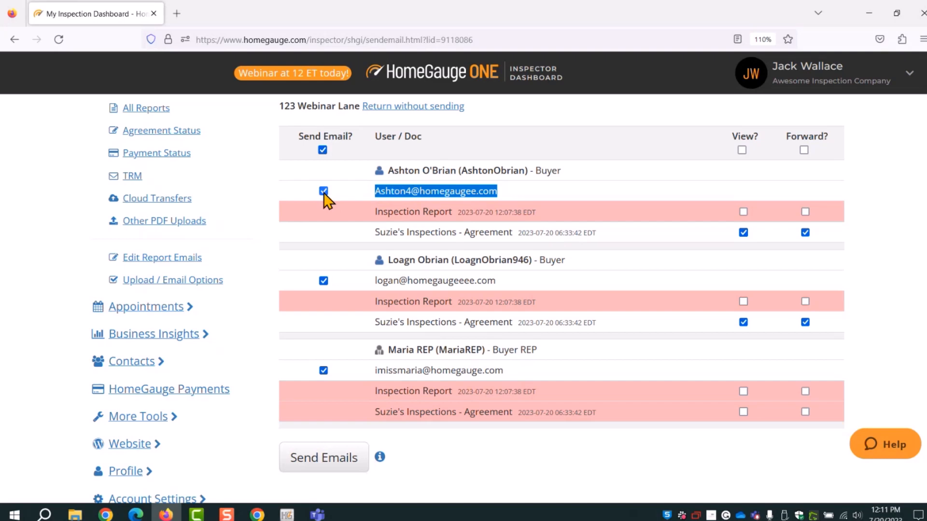
Tick View? on the Inspection Report rows of both buyers and the buyer's agent
{"action": "left_click", "coordinate": [410, 190]}
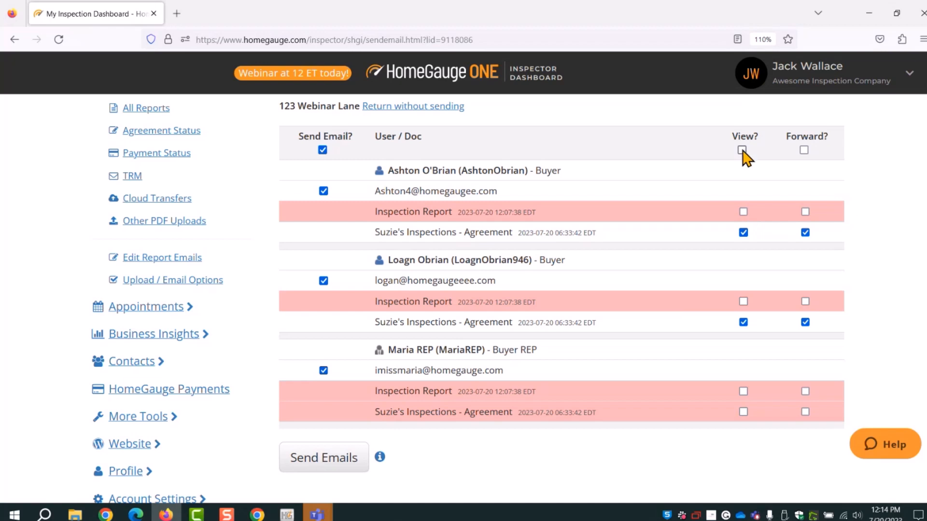
{"action": "left_click", "coordinate": [743, 211]}
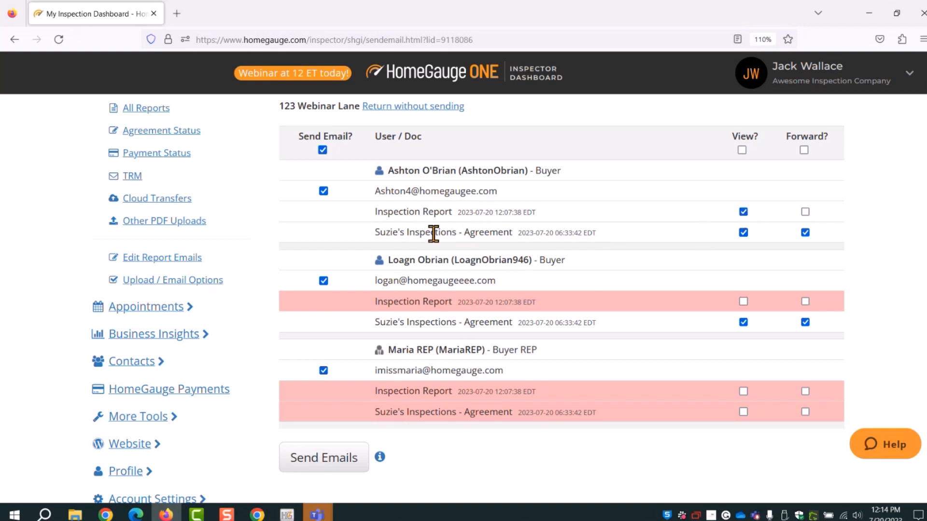
{"action": "left_click", "coordinate": [744, 301]}
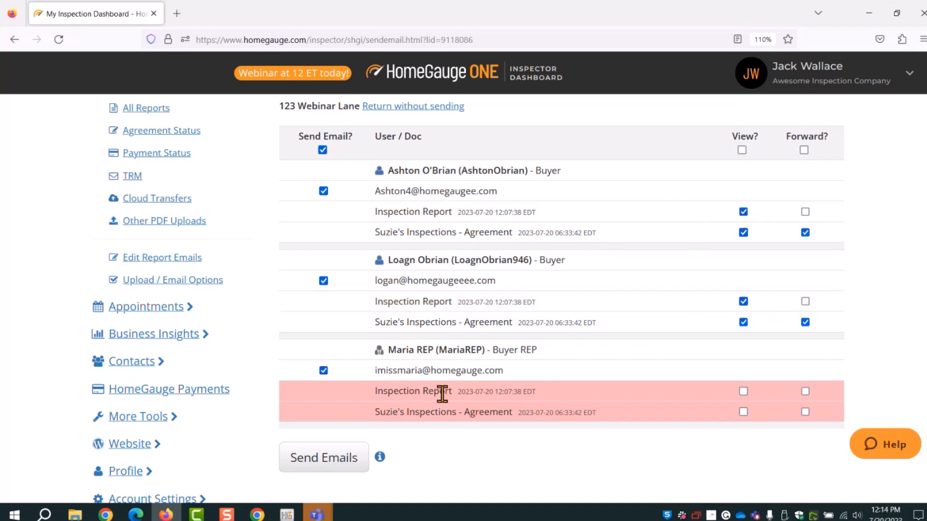
{"action": "left_click", "coordinate": [743, 392]}
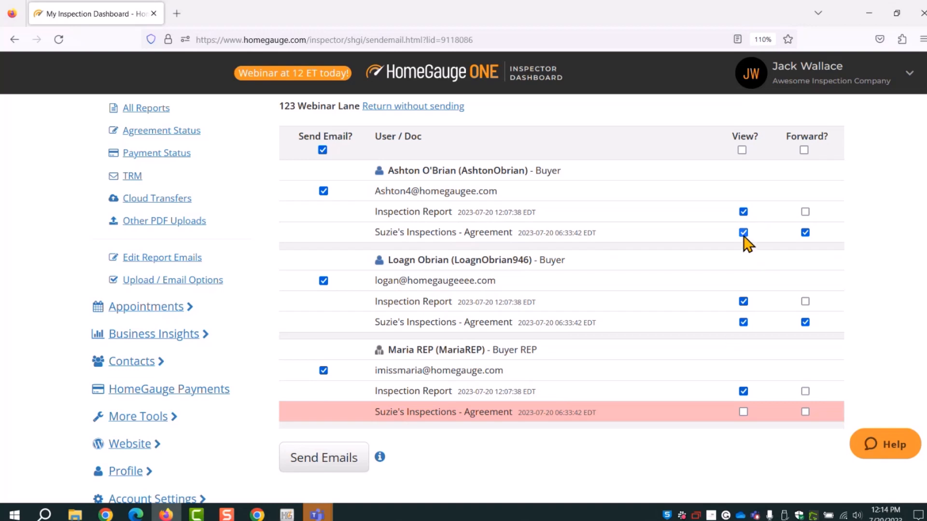
{"action": "left_click", "coordinate": [743, 233]}
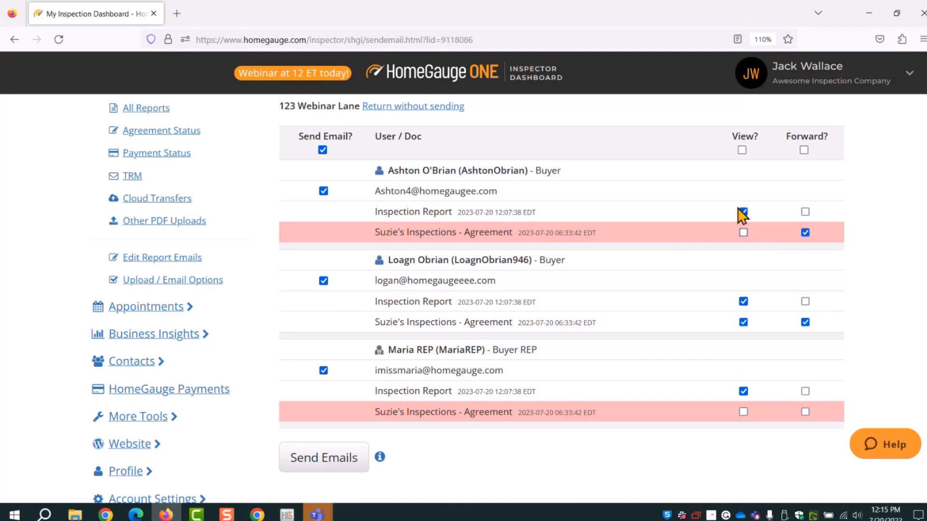
{"action": "left_click", "coordinate": [743, 233]}
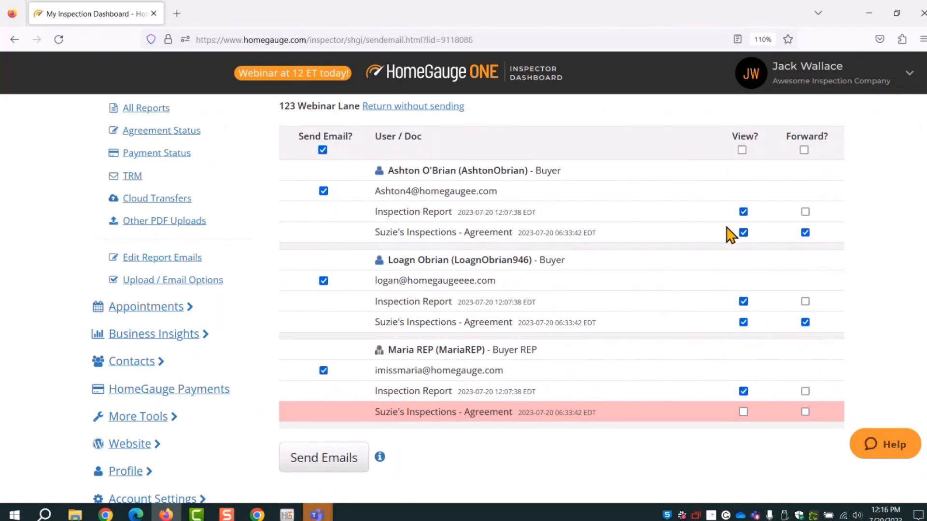
Grant everyone view and forward rights, then uncheck both Agreement boxes for the buyer's agent
{"action": "left_click", "coordinate": [742, 150]}
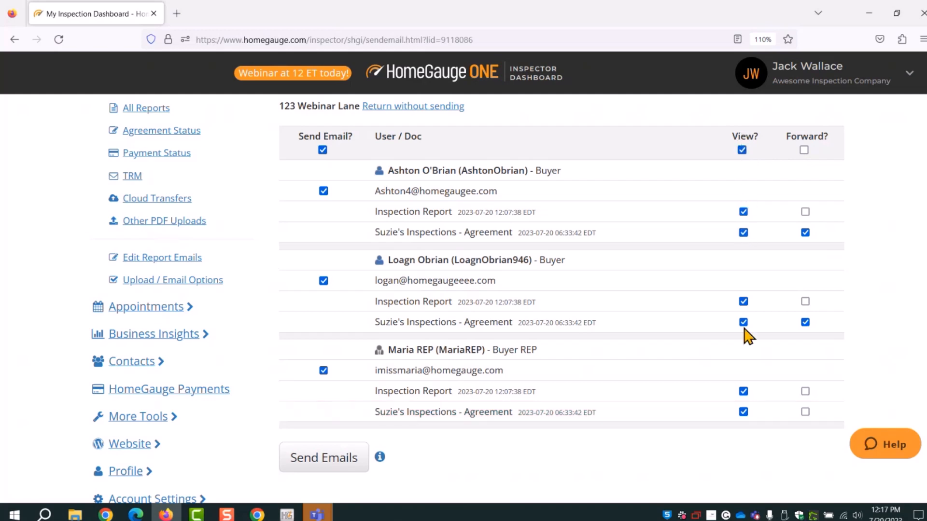
{"action": "left_click", "coordinate": [803, 150]}
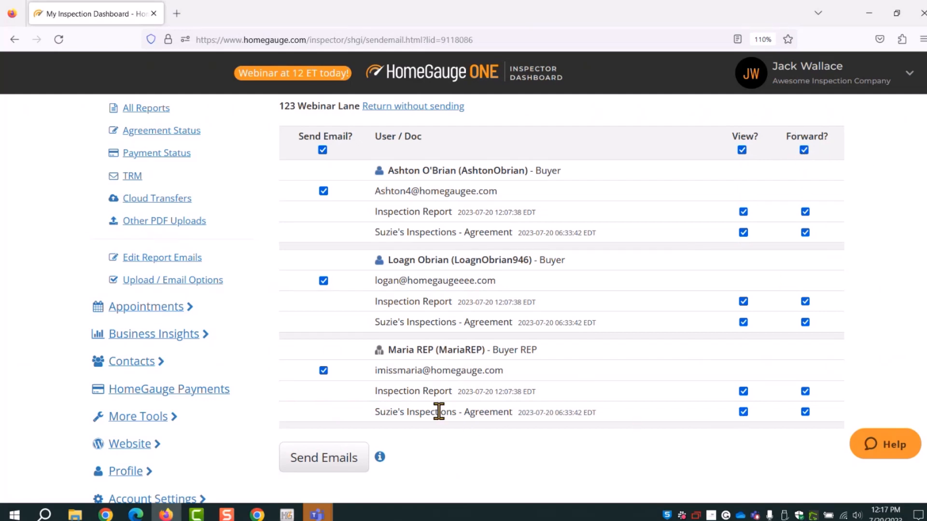
{"action": "left_click", "coordinate": [743, 411]}
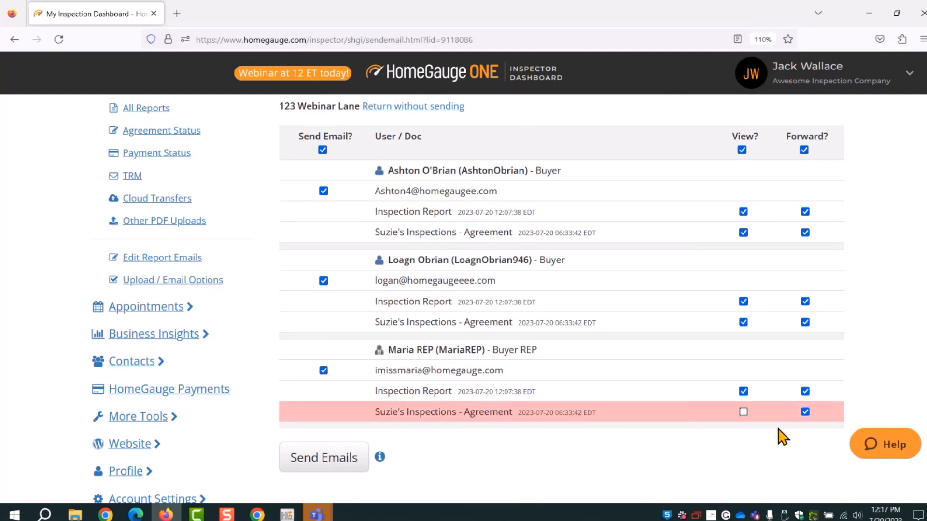
{"action": "left_click", "coordinate": [804, 414]}
{"action": "scroll", "coordinate": [802, 341], "scroll_direction": "down", "scroll_amount": 2}
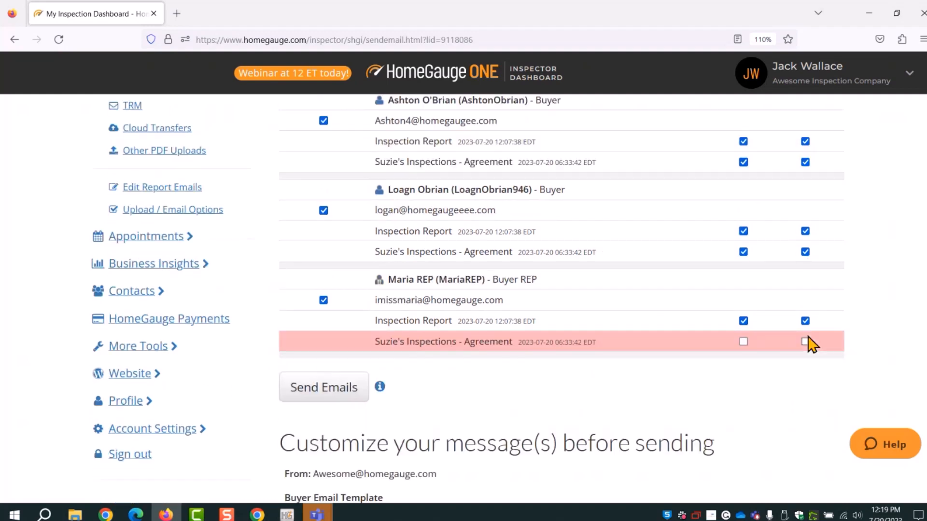
{"action": "scroll", "coordinate": [579, 421], "scroll_direction": "down", "scroll_amount": 4}
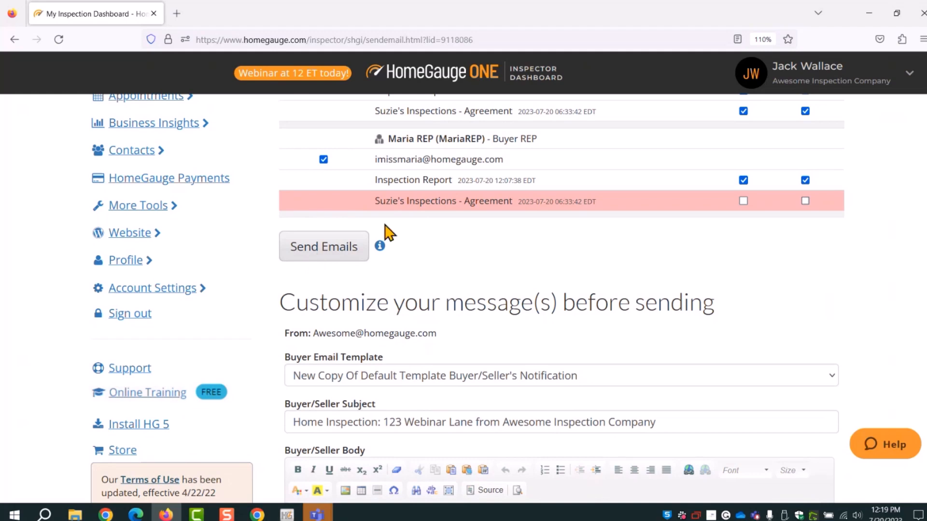
{"action": "scroll", "coordinate": [820, 304], "scroll_direction": "down", "scroll_amount": 4}
{"action": "scroll", "coordinate": [886, 305], "scroll_direction": "down", "scroll_amount": 3}
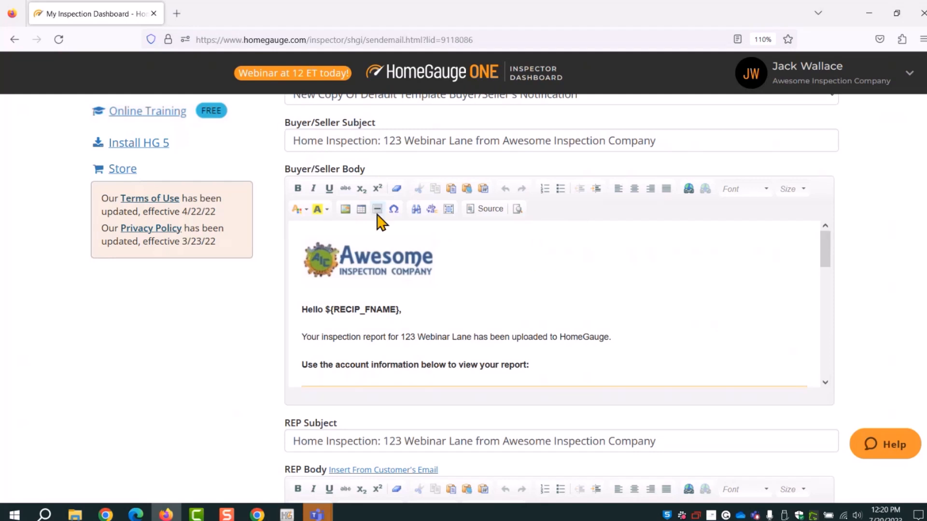
{"action": "scroll", "coordinate": [466, 306], "scroll_direction": "down", "scroll_amount": 3}
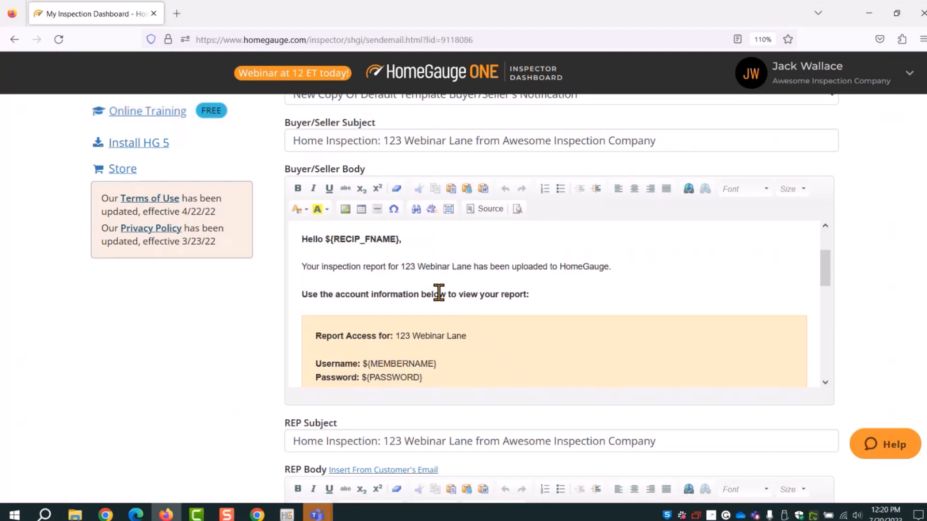
{"action": "left_click_drag", "start_coordinate": [407, 238], "coordinate": [324, 239]}
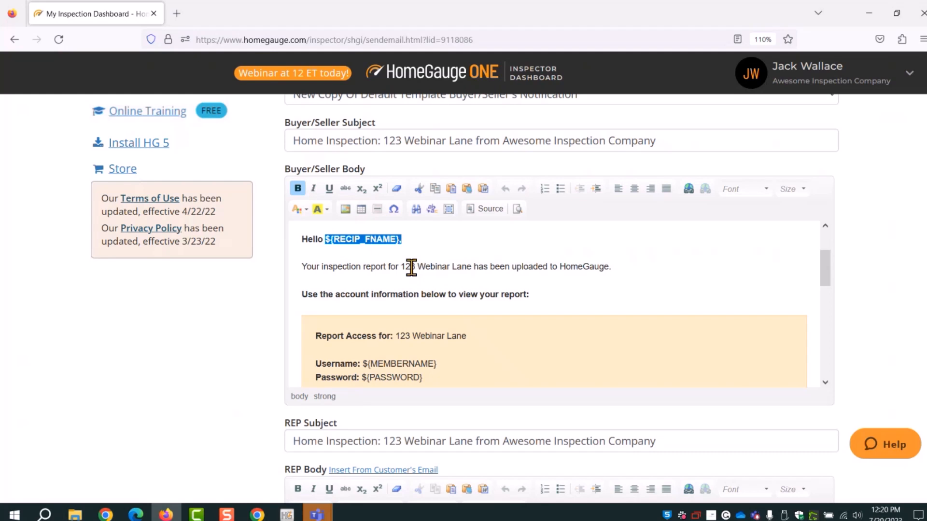
{"action": "scroll", "coordinate": [454, 266], "scroll_direction": "down", "scroll_amount": 3}
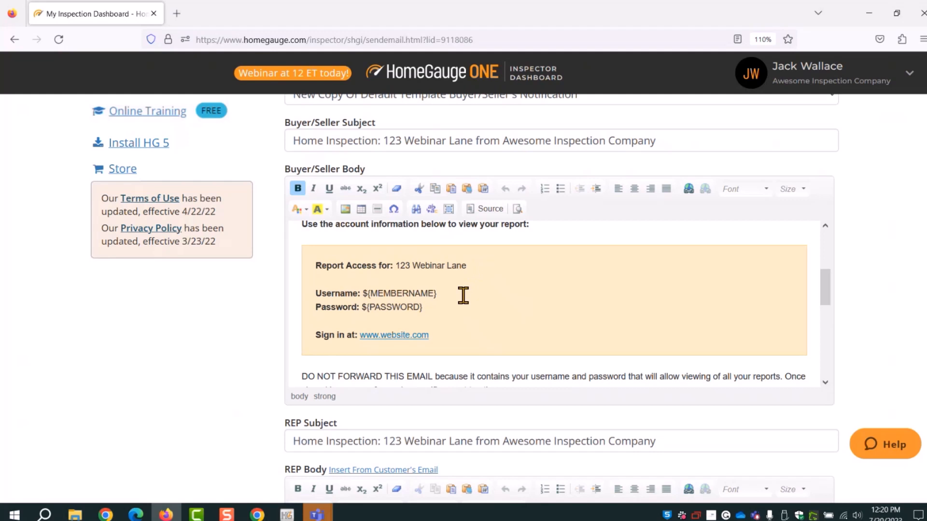
{"action": "left_click_drag", "start_coordinate": [464, 295], "coordinate": [362, 296]}
{"action": "left_click", "coordinate": [447, 306]}
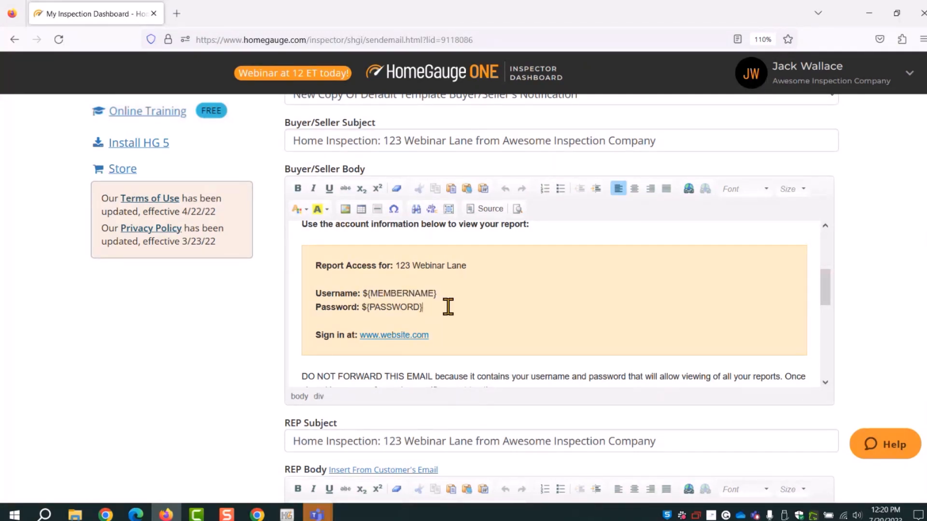
{"action": "left_click_drag", "start_coordinate": [422, 307], "coordinate": [362, 306]}
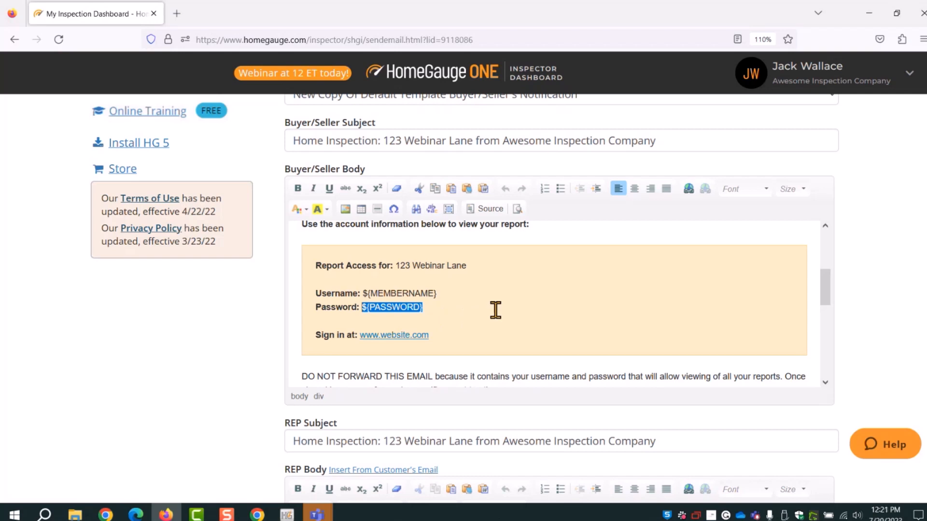
{"action": "left_click", "coordinate": [476, 308]}
{"action": "left_click_drag", "start_coordinate": [424, 310], "coordinate": [361, 310]}
Send the 123 Webinar Lane notification emails to all three recipients
{"action": "scroll", "coordinate": [879, 325], "scroll_direction": "down", "scroll_amount": 5}
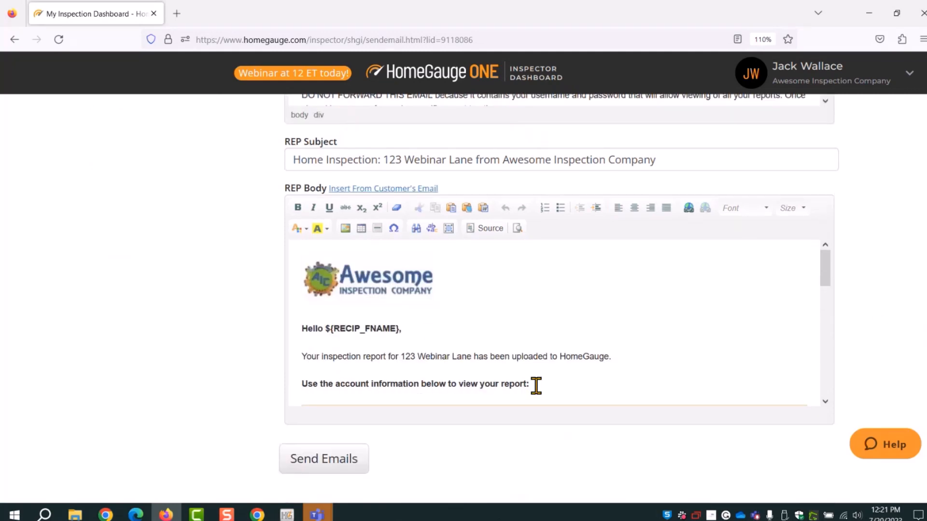
{"action": "scroll", "coordinate": [879, 289], "scroll_direction": "up", "scroll_amount": 10}
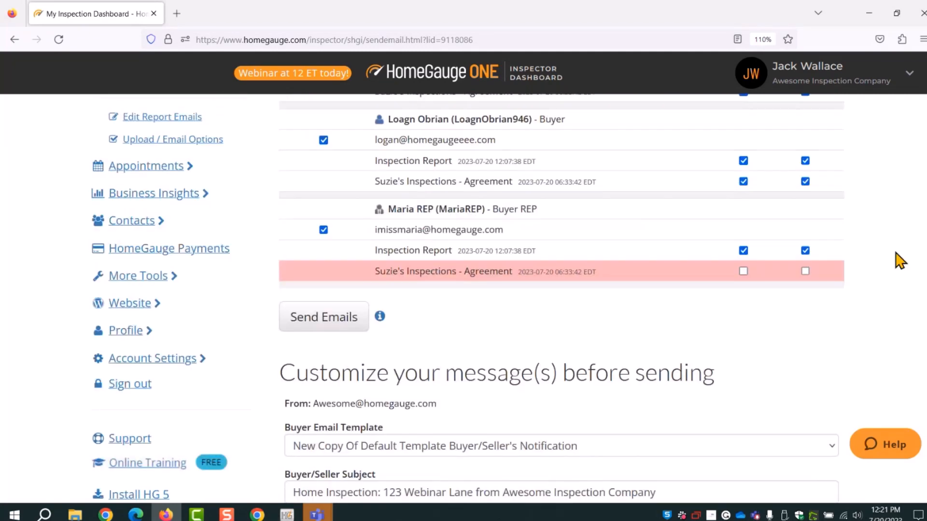
{"action": "scroll", "coordinate": [900, 261], "scroll_direction": "up", "scroll_amount": 5}
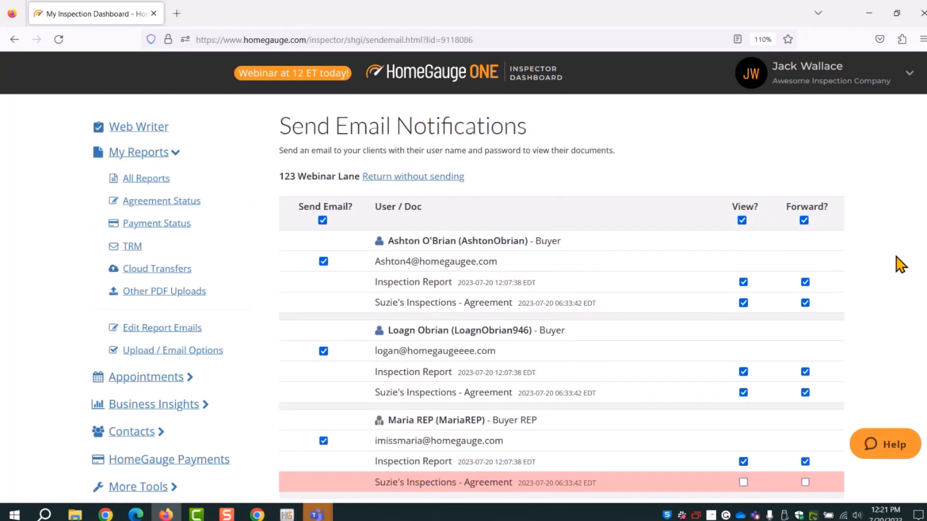
{"action": "scroll", "coordinate": [900, 265], "scroll_direction": "down", "scroll_amount": 2}
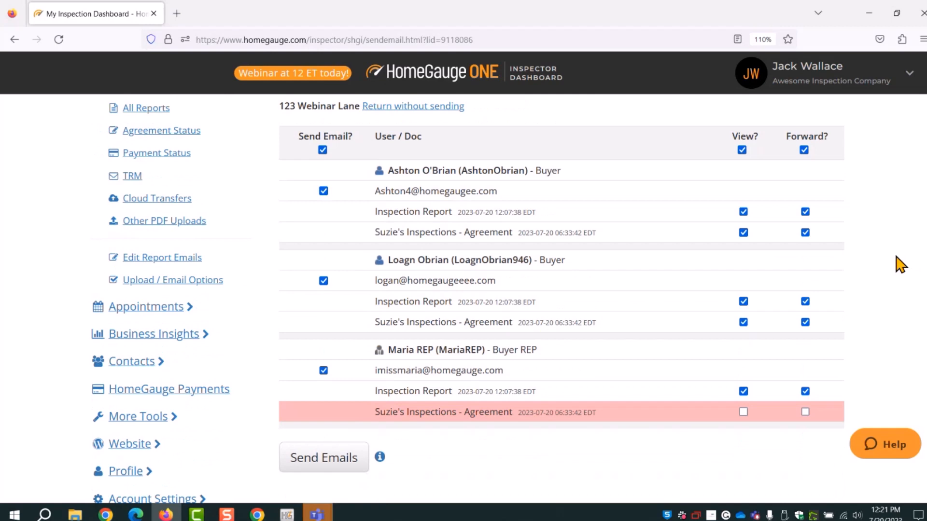
{"action": "left_click", "coordinate": [321, 463]}
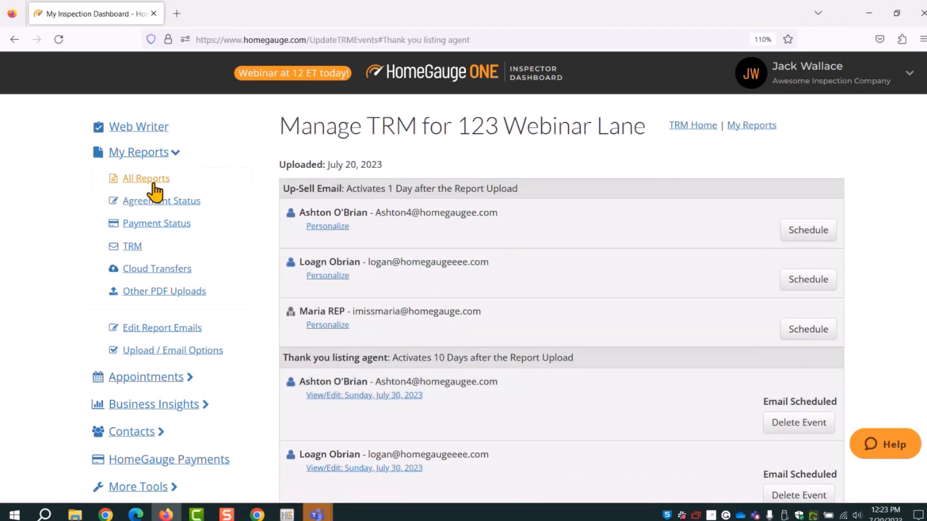
Go to All Reports and review the Webinar Lane report's Allow/Sent columns
{"action": "left_click", "coordinate": [152, 181]}
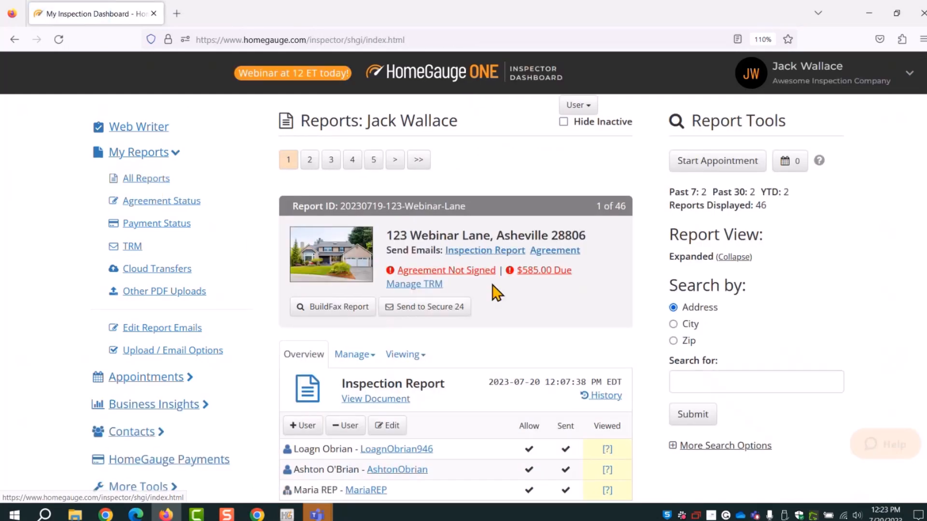
{"action": "scroll", "coordinate": [497, 292], "scroll_direction": "down", "scroll_amount": 3}
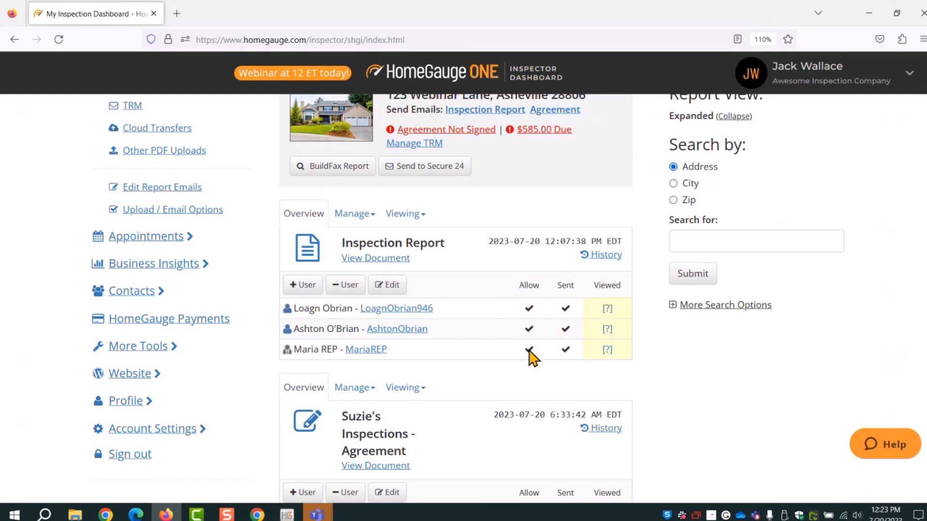
{"action": "scroll", "coordinate": [529, 352], "scroll_direction": "down", "scroll_amount": 4}
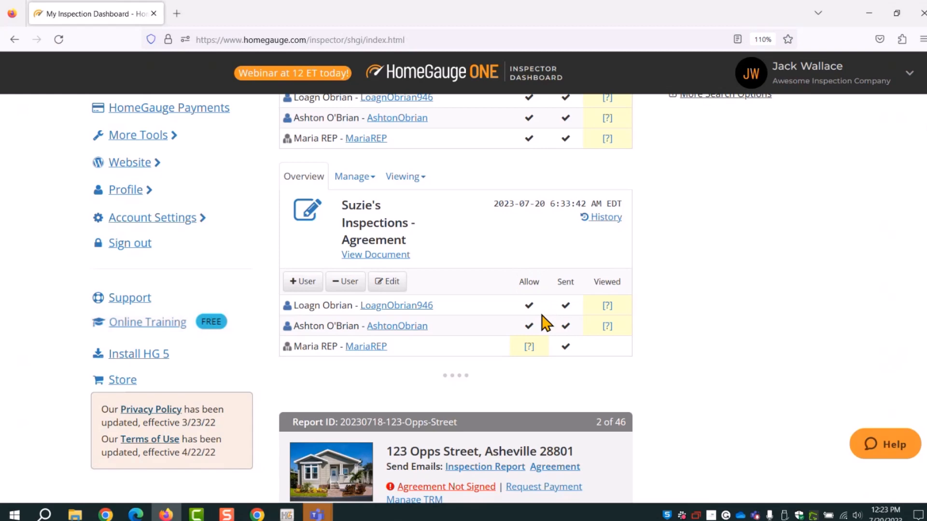
{"action": "scroll", "coordinate": [545, 322], "scroll_direction": "up", "scroll_amount": 7}
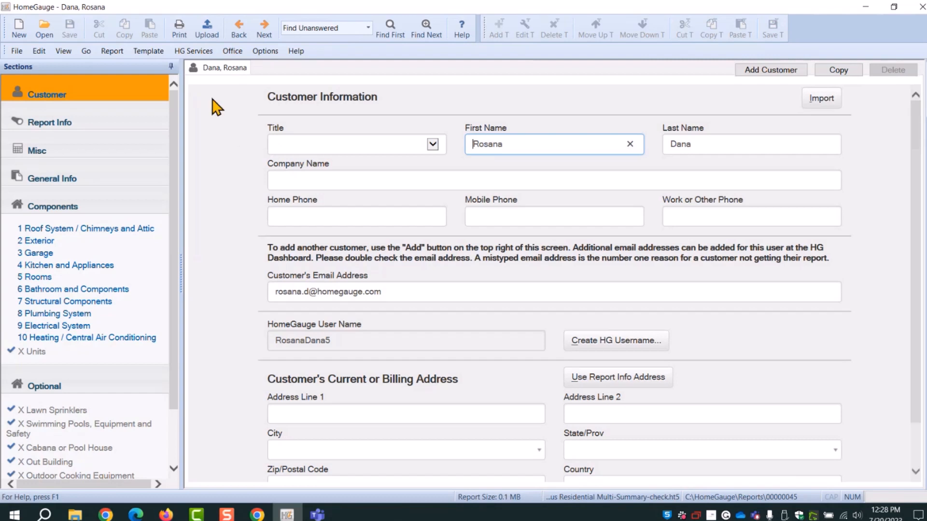
{"action": "left_click", "coordinate": [207, 30]}
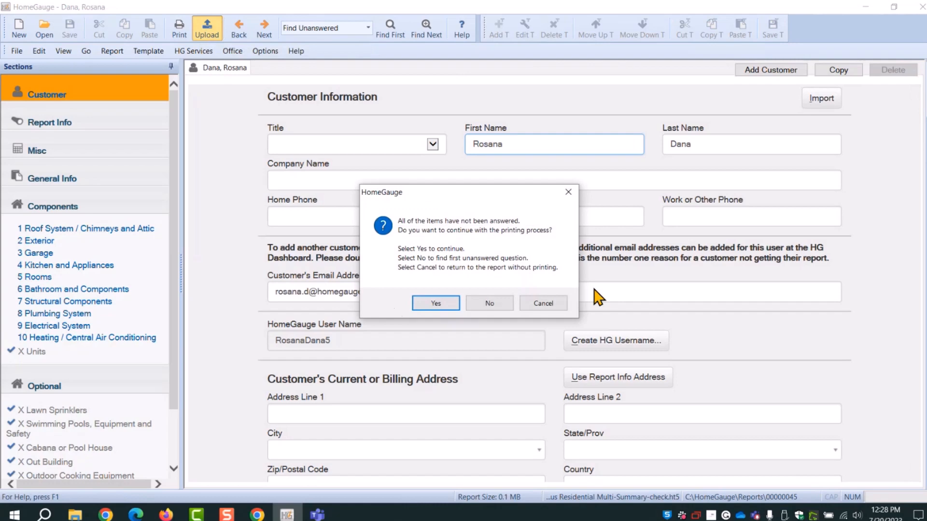
{"action": "left_click", "coordinate": [439, 308]}
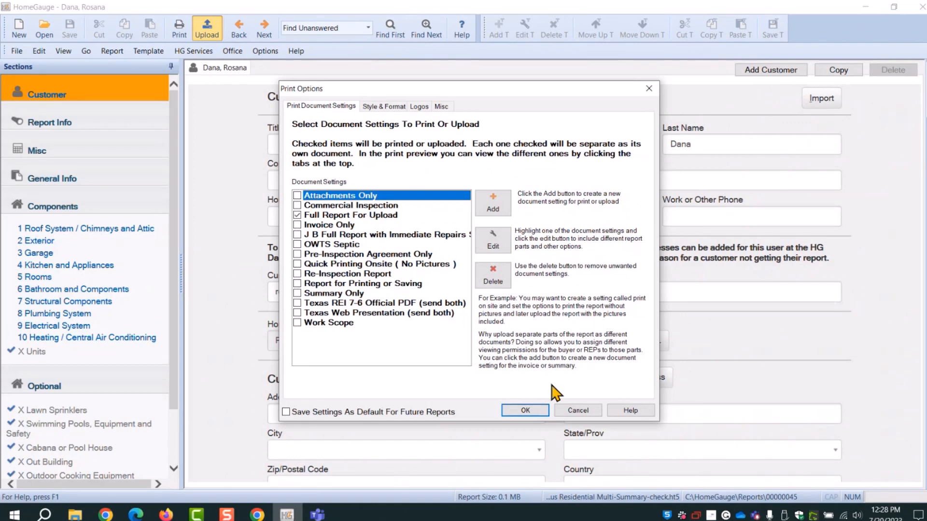
{"action": "left_click", "coordinate": [525, 410]}
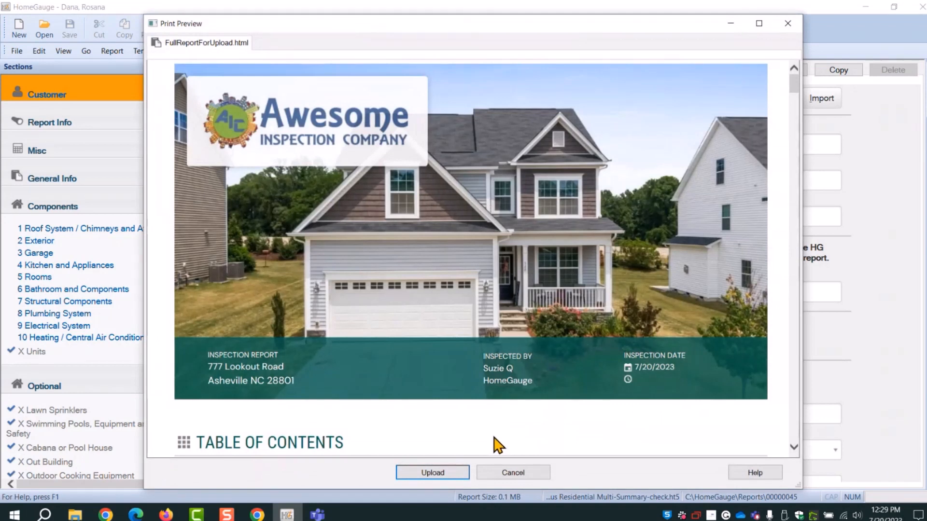
{"action": "left_click", "coordinate": [454, 474]}
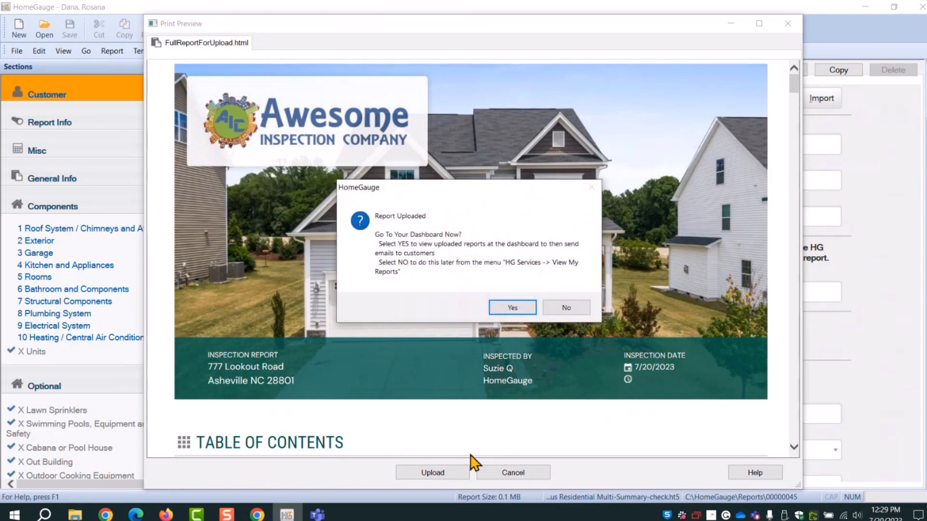
{"action": "left_click", "coordinate": [525, 309]}
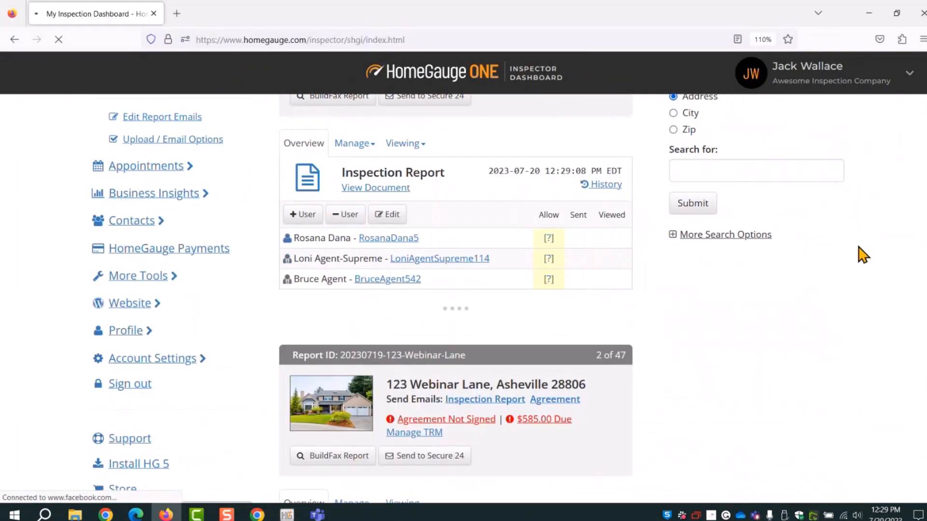
{"action": "scroll", "coordinate": [860, 248], "scroll_direction": "up", "scroll_amount": 5}
{"action": "scroll", "coordinate": [862, 248], "scroll_direction": "down", "scroll_amount": 2}
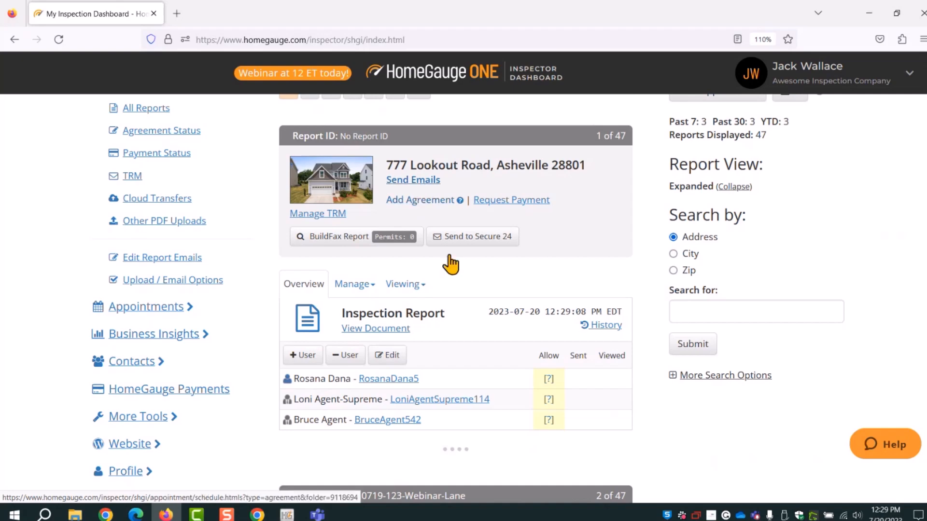
{"action": "scroll", "coordinate": [451, 264], "scroll_direction": "down", "scroll_amount": 5}
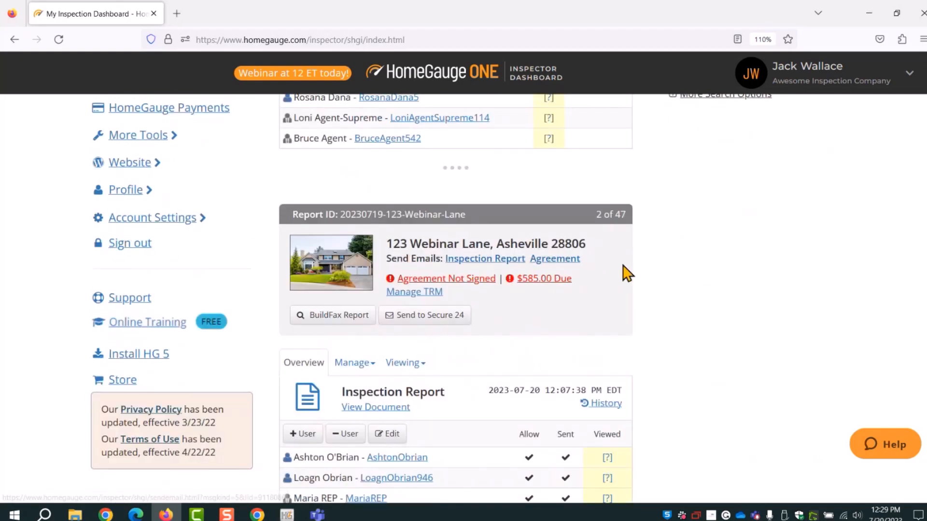
{"action": "scroll", "coordinate": [626, 274], "scroll_direction": "up", "scroll_amount": 5}
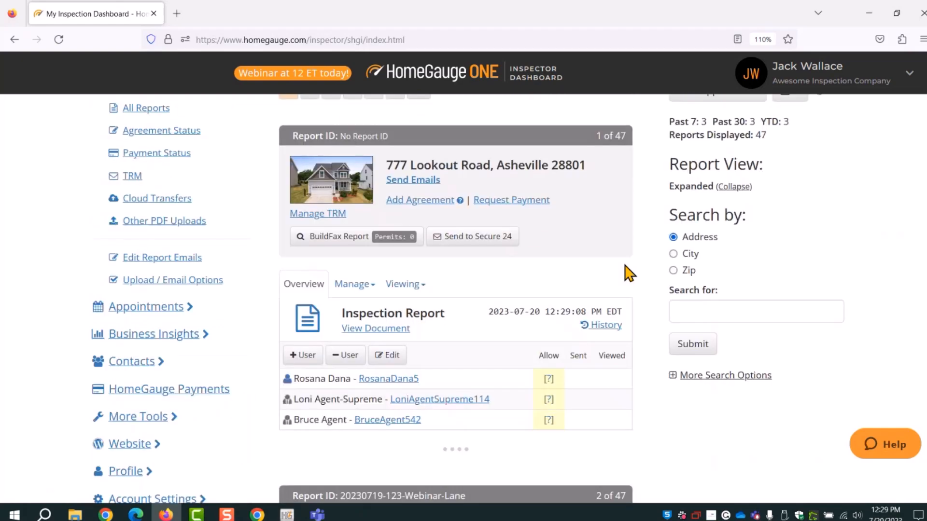
{"action": "left_click", "coordinate": [425, 183]}
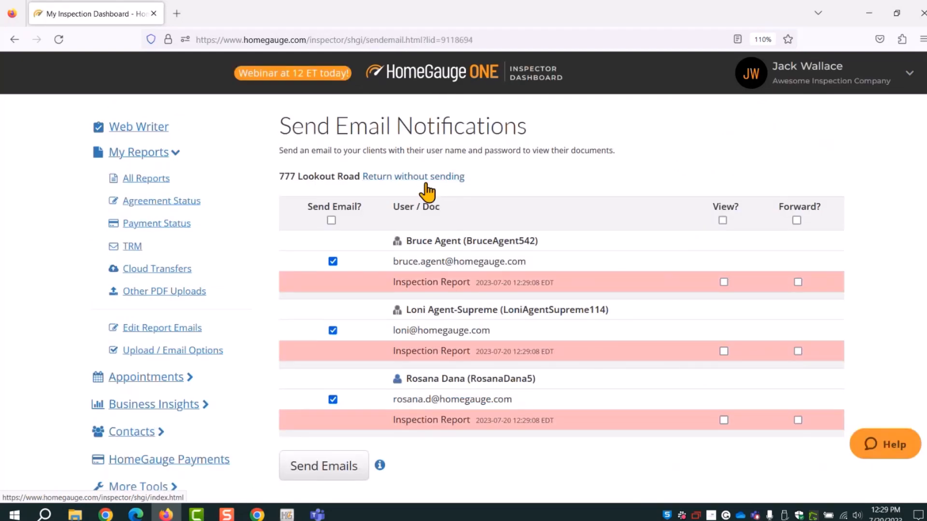
Let all recipients view and forward the report, send the emails, and return to All Reports
{"action": "left_click", "coordinate": [722, 221]}
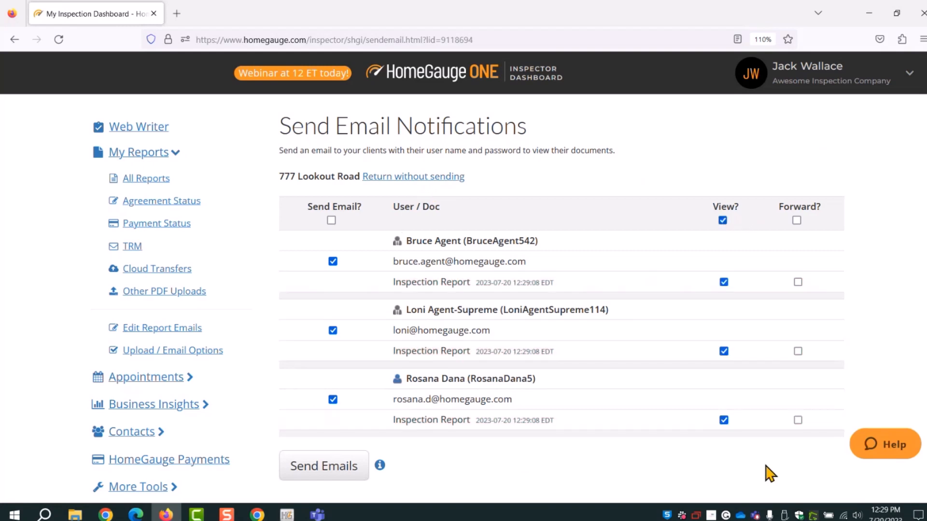
{"action": "left_click", "coordinate": [796, 221]}
{"action": "left_click", "coordinate": [349, 463]}
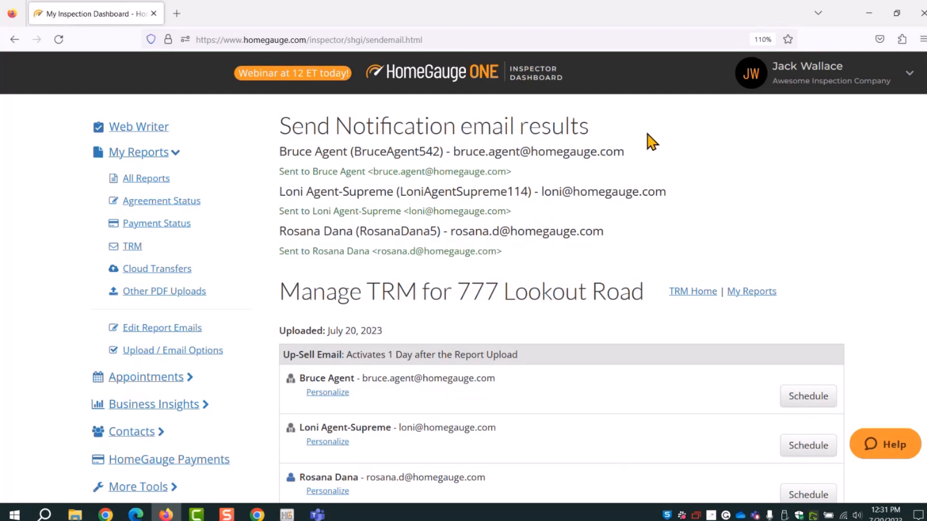
{"action": "left_click", "coordinate": [139, 180]}
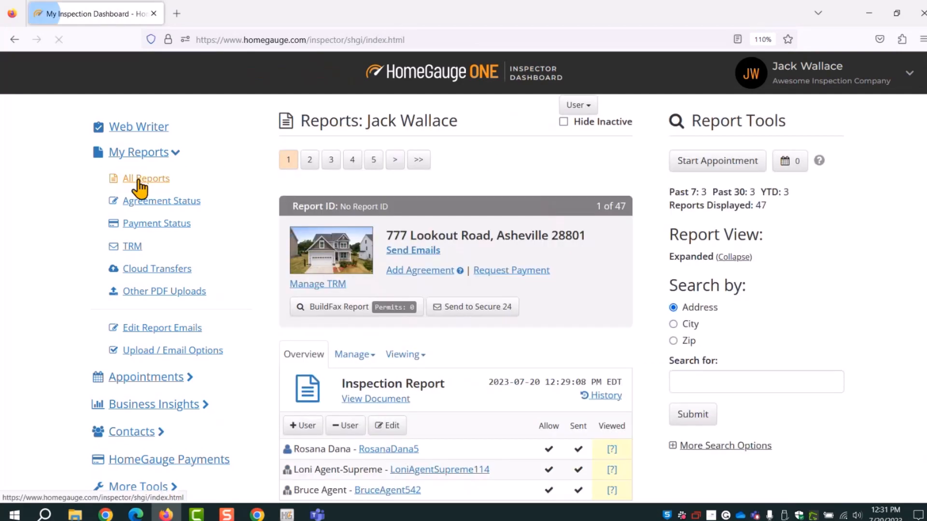
Check the Sent column on All Reports, then open the Web Writer inspections list
{"action": "scroll", "coordinate": [525, 367], "scroll_direction": "down", "scroll_amount": 3}
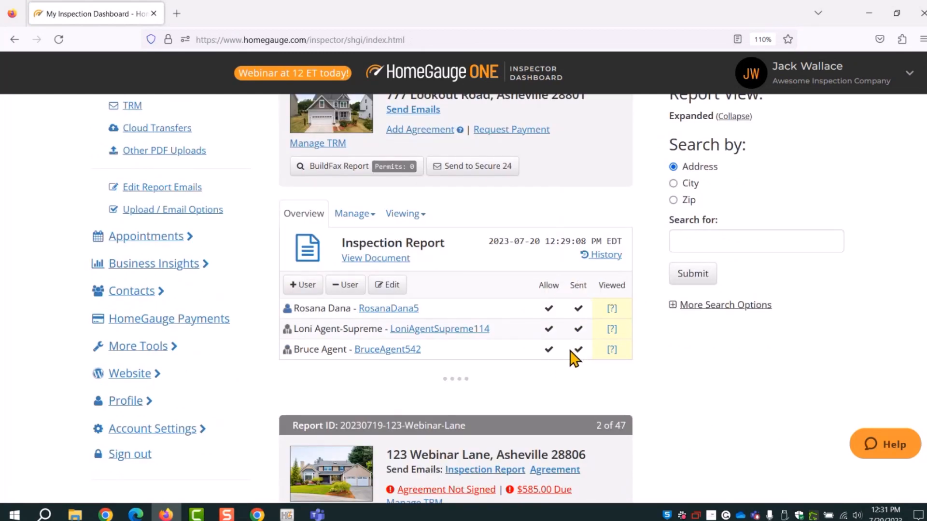
{"action": "mouse_move", "coordinate": [570, 351]}
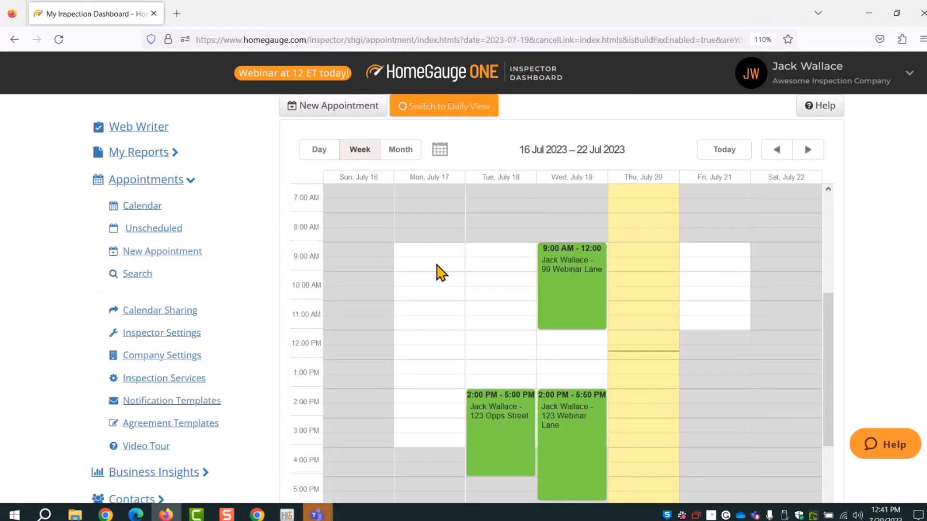
{"action": "left_click", "coordinate": [140, 129]}
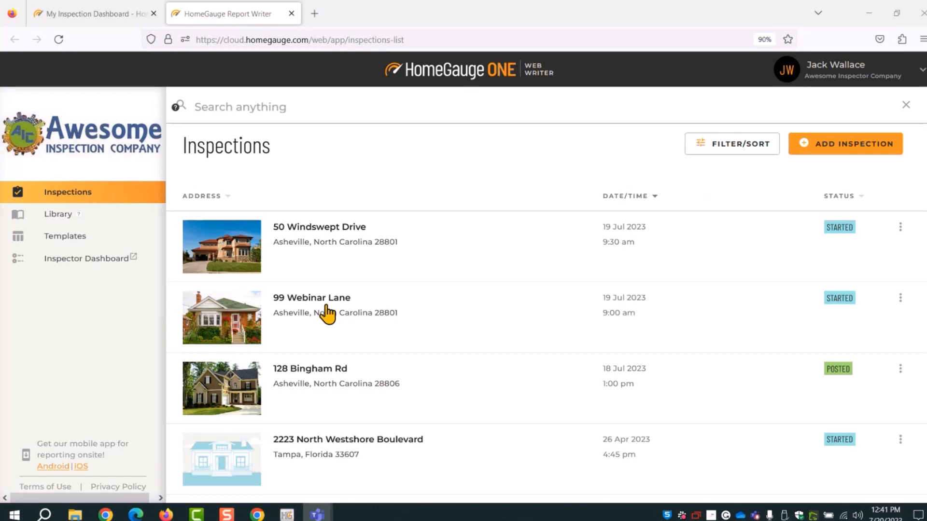
Open 99 Webinar Lane in Web Writer, preview and publish it, then view it on the dashboard
{"action": "left_click", "coordinate": [330, 313]}
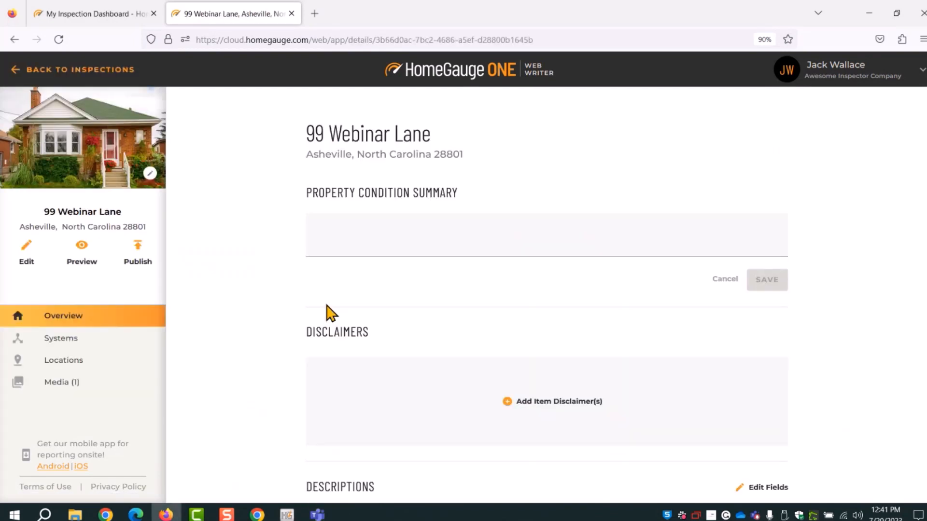
{"action": "left_click", "coordinate": [140, 256]}
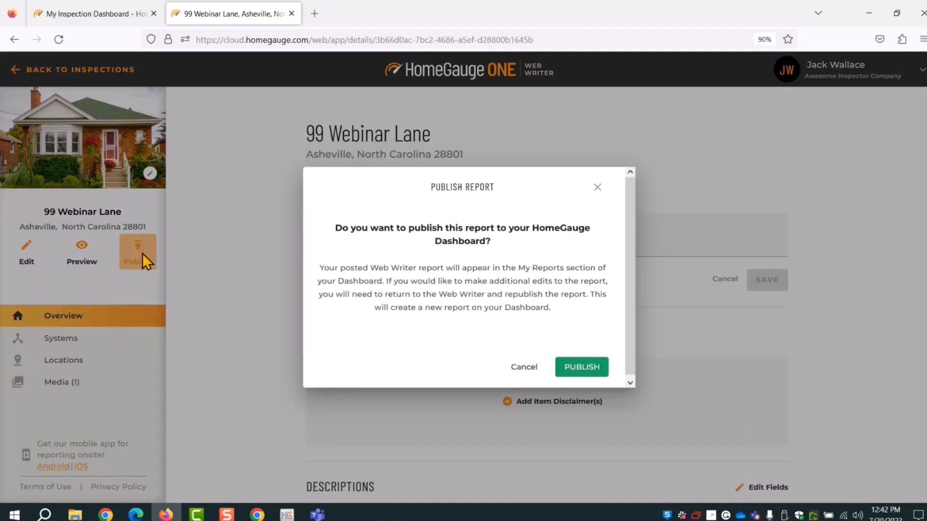
{"action": "left_click", "coordinate": [596, 189]}
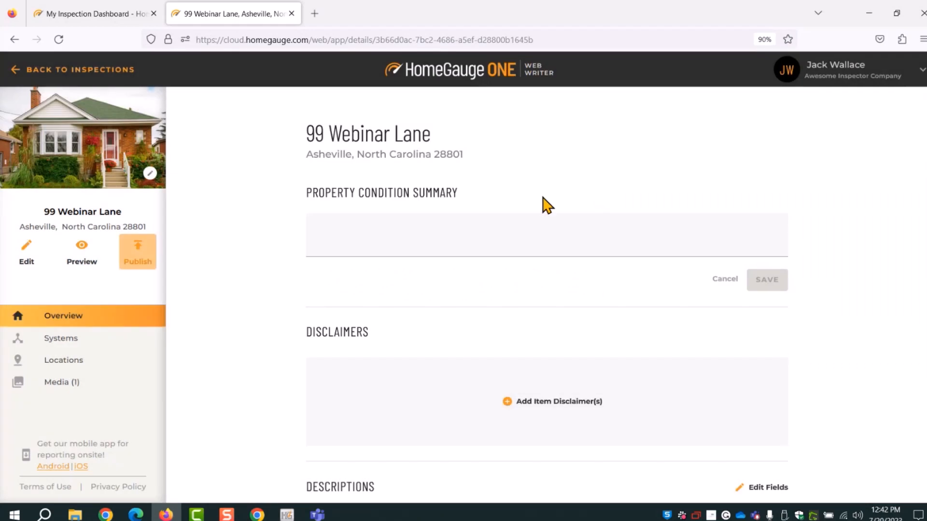
{"action": "left_click", "coordinate": [82, 253]}
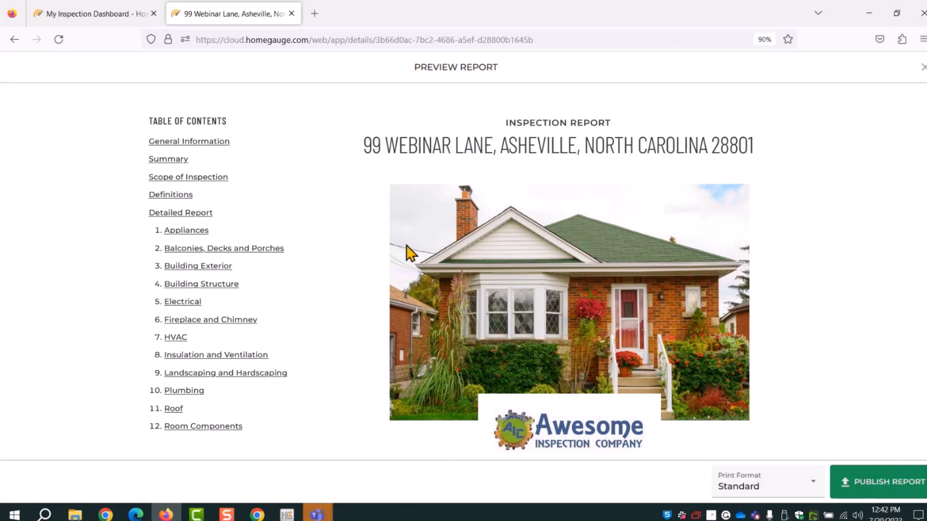
{"action": "left_click", "coordinate": [863, 488]}
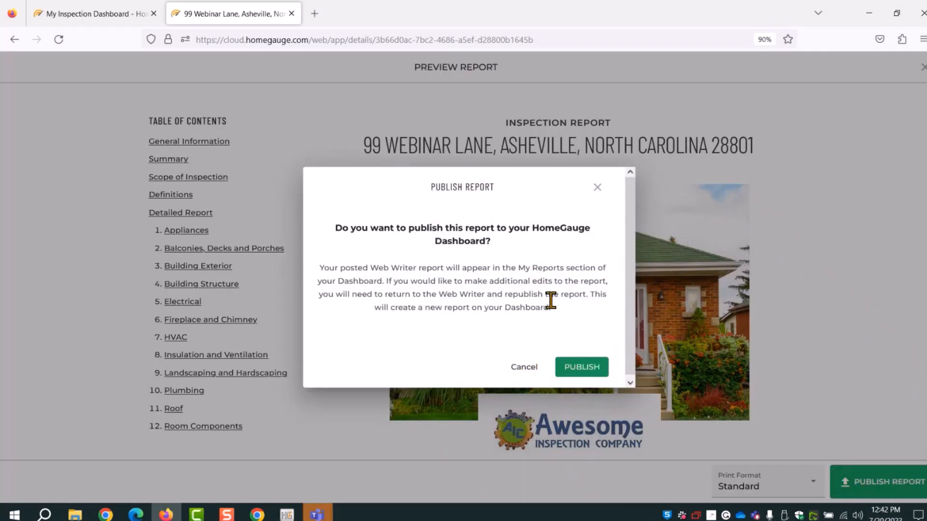
{"action": "left_click", "coordinate": [574, 369]}
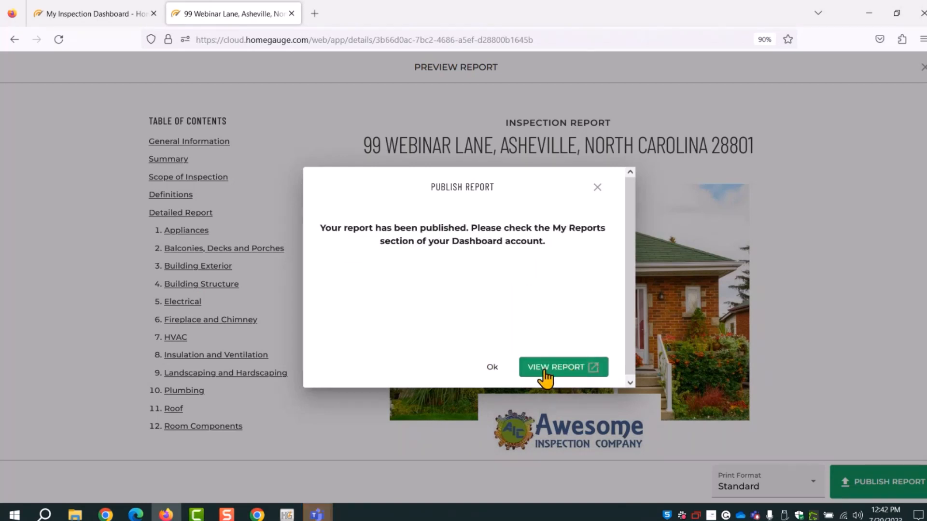
{"action": "left_click", "coordinate": [546, 371]}
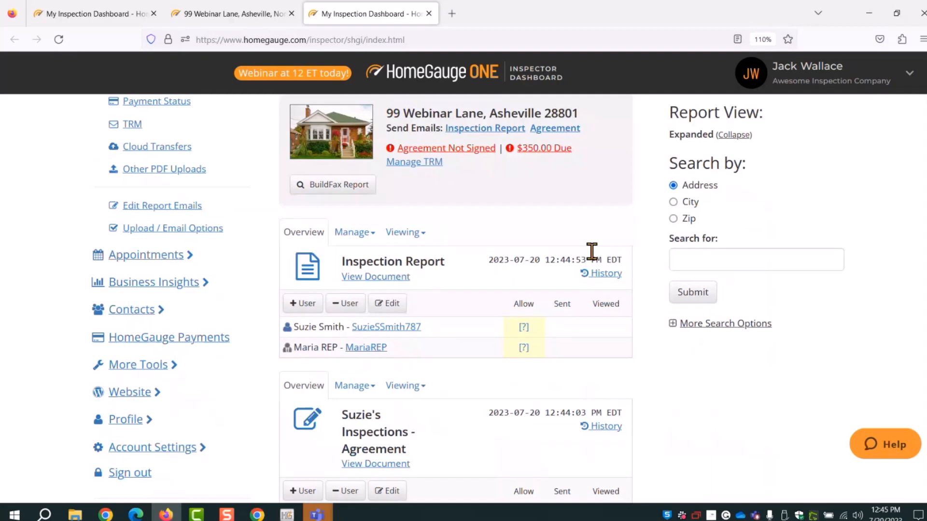
Open Send Email Notifications via the Inspection Report link on the 99 Webinar Lane card
{"action": "scroll", "coordinate": [531, 256], "scroll_direction": "down", "scroll_amount": 1}
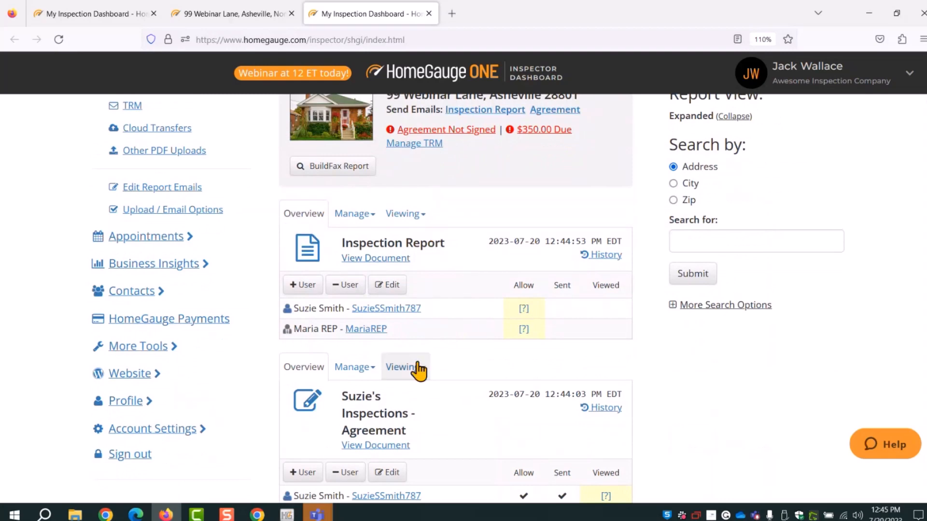
{"action": "scroll", "coordinate": [424, 367], "scroll_direction": "down", "scroll_amount": 4}
{"action": "scroll", "coordinate": [449, 265], "scroll_direction": "up", "scroll_amount": 6}
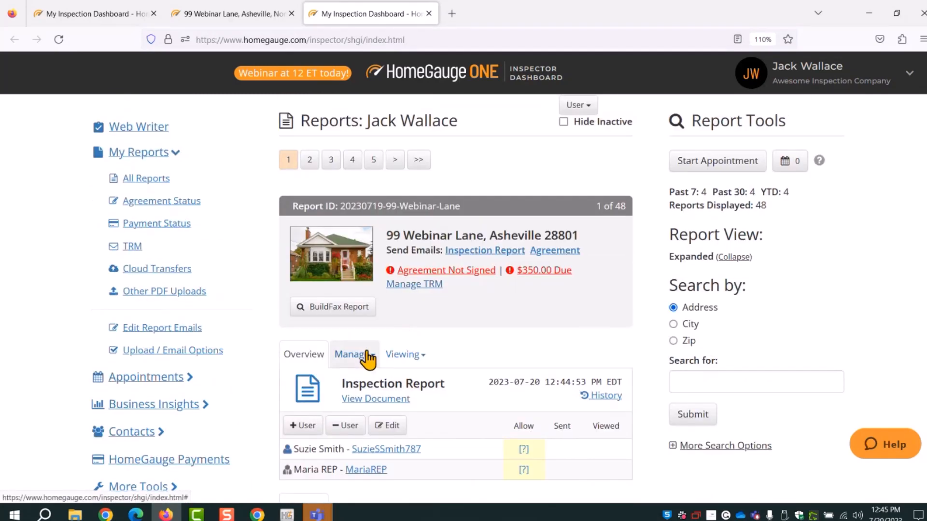
{"action": "left_click", "coordinate": [484, 255]}
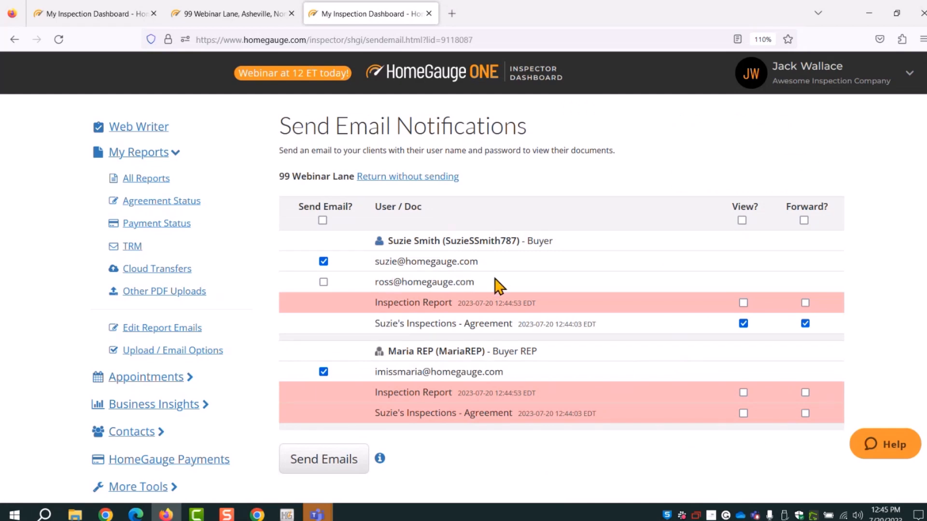
Review the buyer's two email addresses in the recipient list
{"action": "left_click_drag", "start_coordinate": [498, 285], "coordinate": [380, 282]}
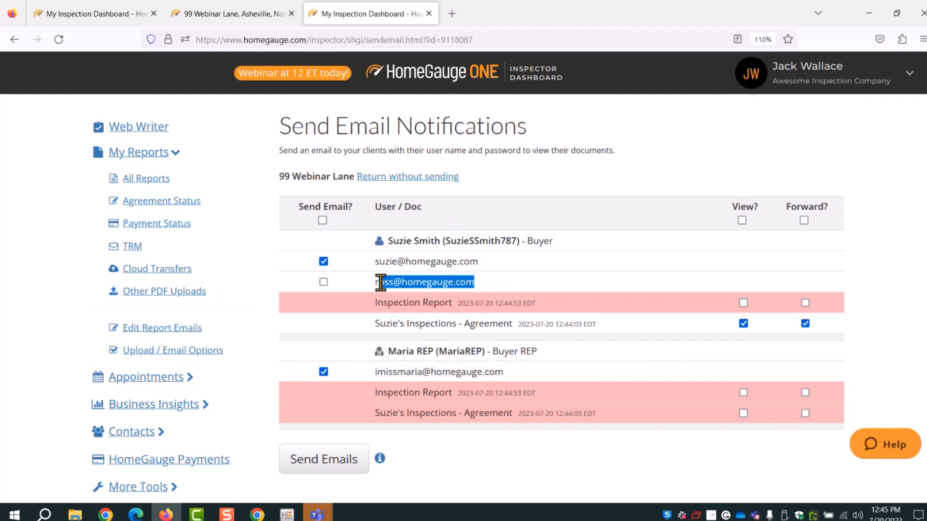
{"action": "left_click", "coordinate": [450, 283]}
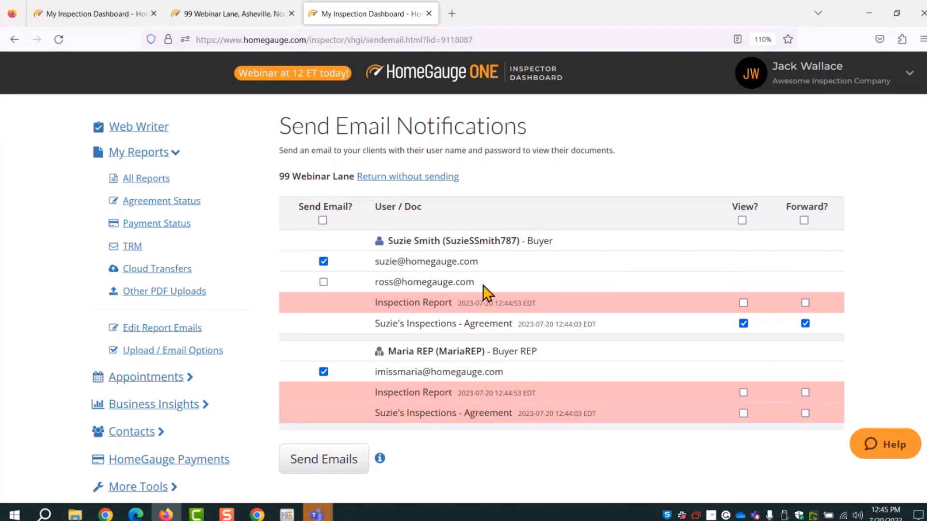
{"action": "left_click_drag", "start_coordinate": [393, 240], "coordinate": [435, 241]}
{"action": "left_click_drag", "start_coordinate": [392, 261], "coordinate": [385, 284]}
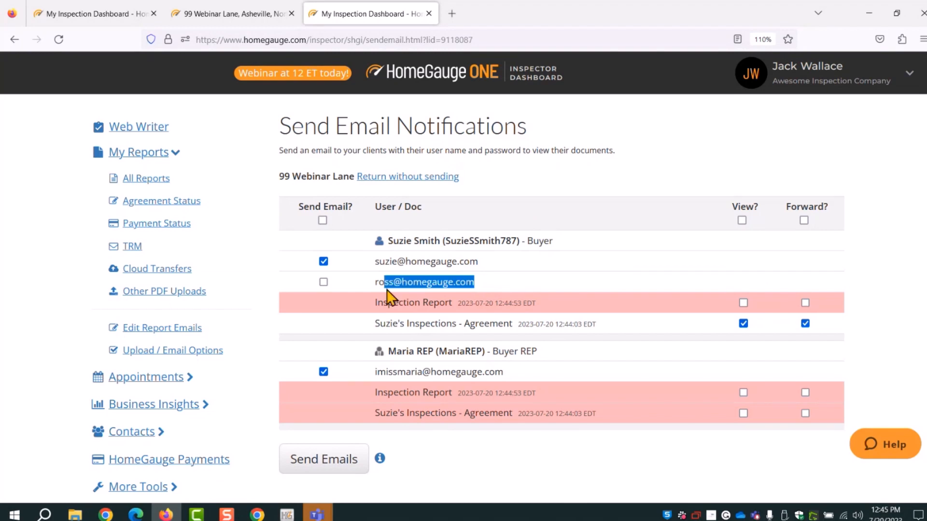
{"action": "left_click", "coordinate": [367, 287]}
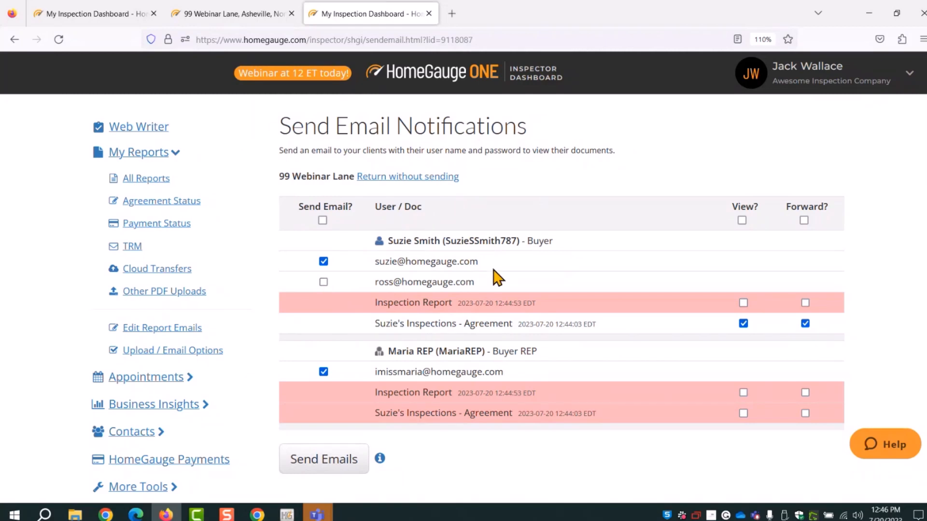
Let all users view and forward every document, and mark every address to receive email
{"action": "left_click", "coordinate": [322, 220]}
{"action": "left_click", "coordinate": [742, 220]}
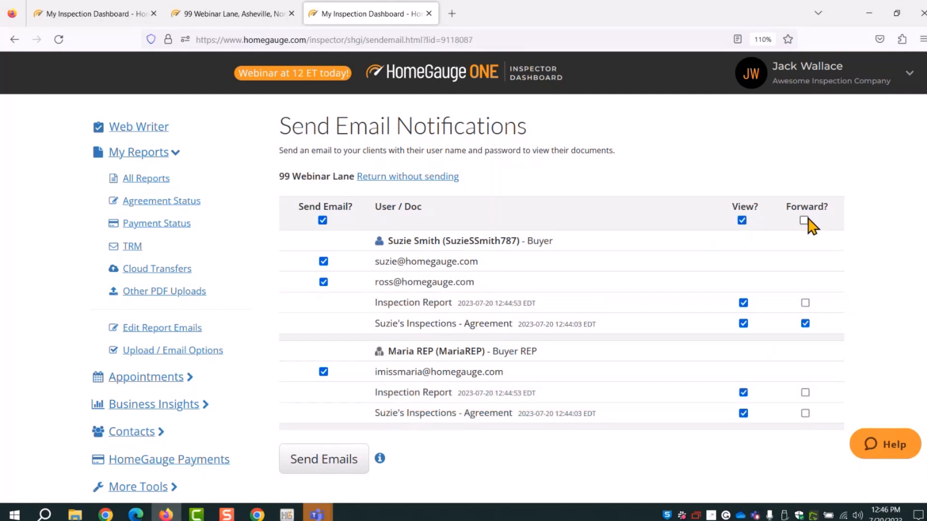
{"action": "left_click", "coordinate": [804, 220]}
{"action": "left_click", "coordinate": [322, 220]}
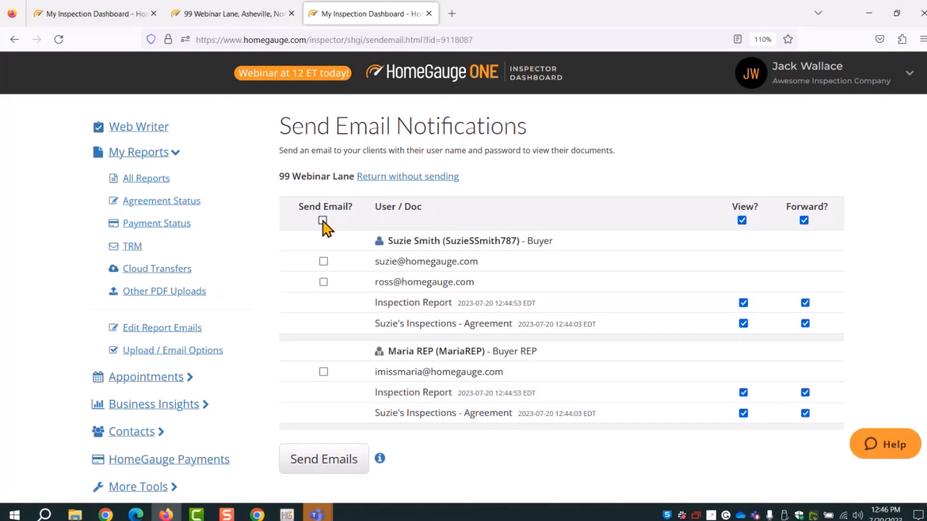
{"action": "left_click", "coordinate": [322, 220]}
{"action": "left_click", "coordinate": [322, 220]}
{"action": "left_click_drag", "start_coordinate": [296, 213], "coordinate": [350, 208]}
{"action": "left_click", "coordinate": [360, 215]}
{"action": "left_click", "coordinate": [309, 208]}
{"action": "left_click", "coordinate": [348, 210]}
{"action": "left_click", "coordinate": [323, 220]}
Exclude the buyer's second address and send the notification emails
{"action": "left_click_drag", "start_coordinate": [378, 282], "coordinate": [488, 291]}
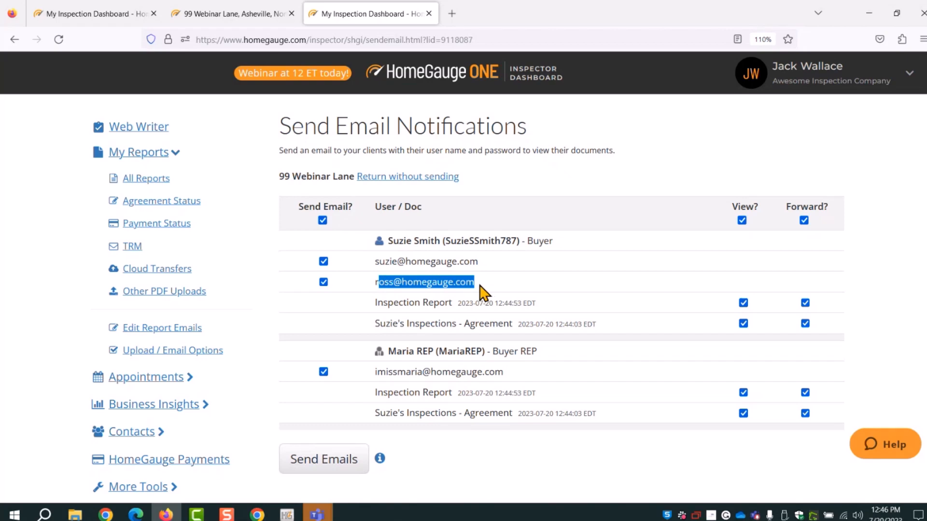
{"action": "left_click", "coordinate": [323, 282]}
{"action": "left_click", "coordinate": [365, 296]}
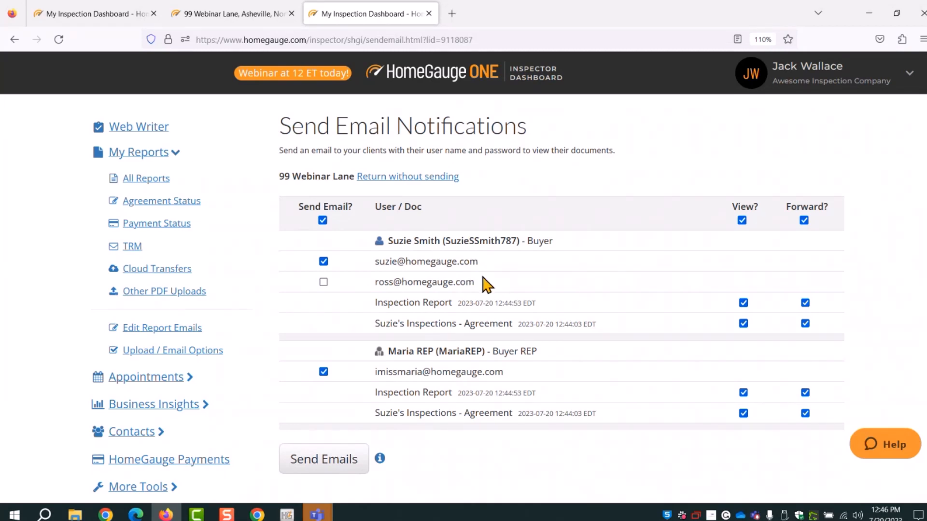
{"action": "left_click_drag", "start_coordinate": [477, 283], "coordinate": [386, 283]}
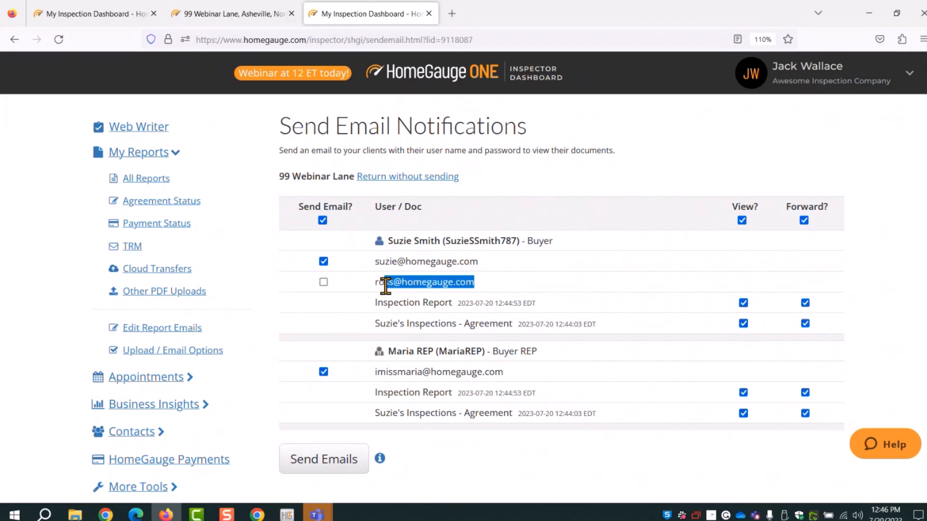
{"action": "left_click_drag", "start_coordinate": [412, 245], "coordinate": [440, 242]}
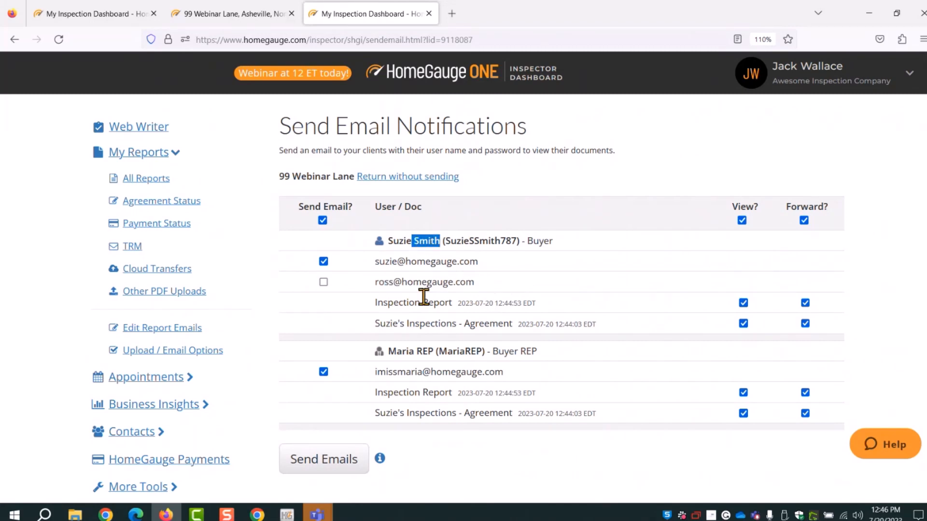
{"action": "left_click", "coordinate": [457, 243]}
{"action": "left_click", "coordinate": [305, 473]}
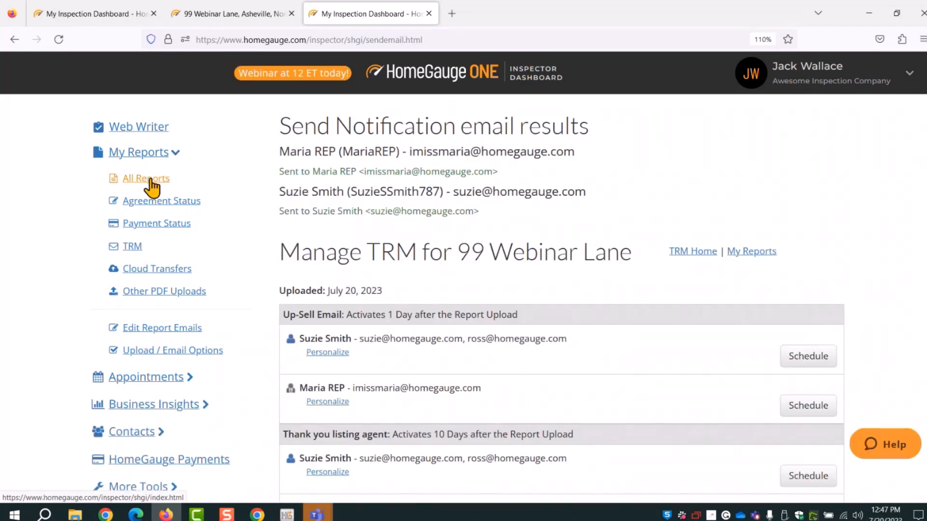
Return to All Reports and close the extra dashboard and 99 Webinar Lane tabs
{"action": "left_click", "coordinate": [151, 180]}
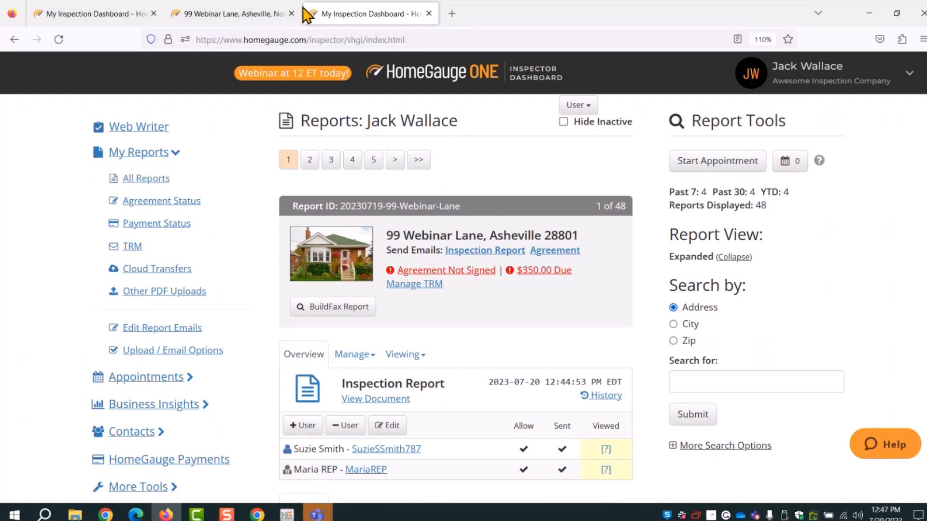
{"action": "left_click", "coordinate": [428, 14]}
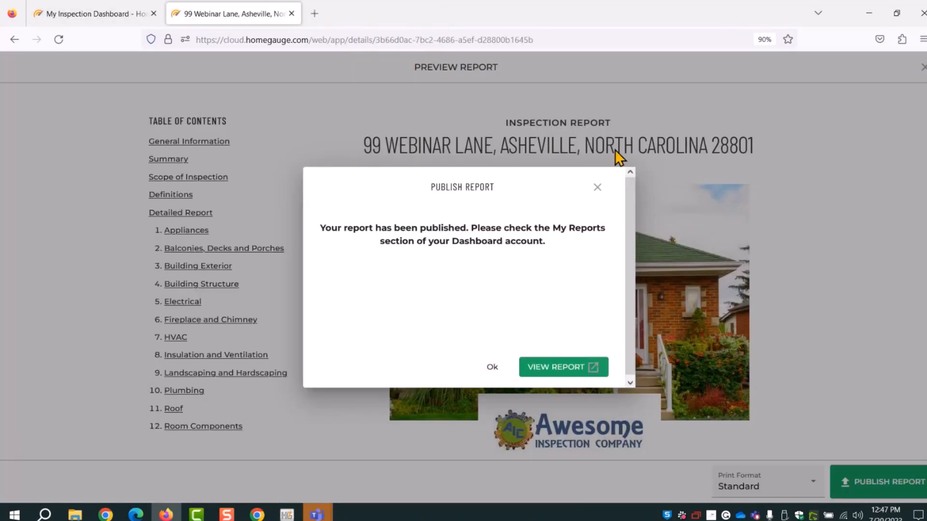
{"action": "left_click", "coordinate": [292, 14]}
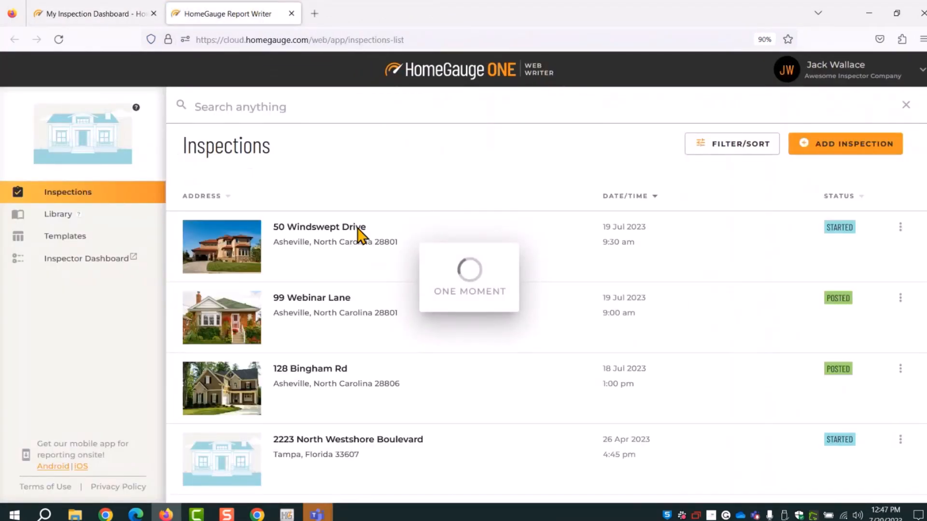
Open 50 Windswept Drive in Web Writer, preview and publish it, then view it on the dashboard
{"action": "left_click", "coordinate": [336, 238]}
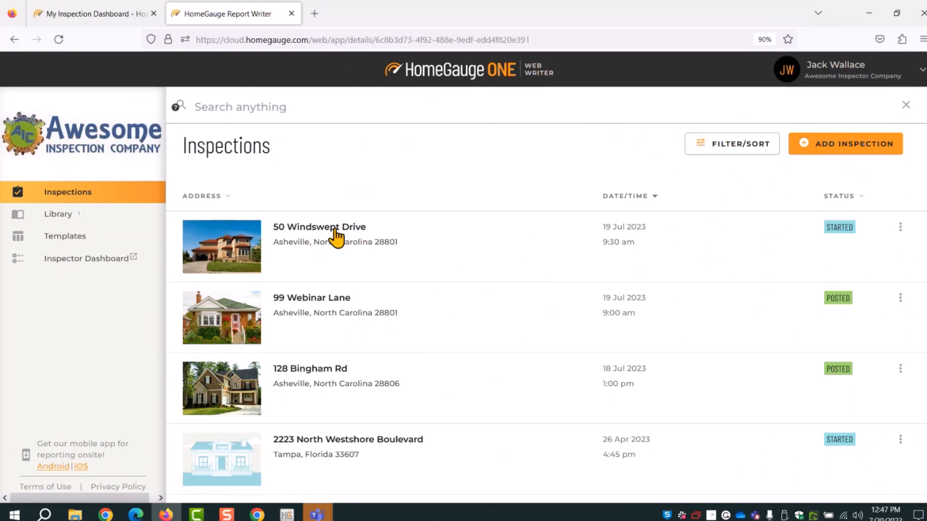
{"action": "left_click", "coordinate": [81, 254]}
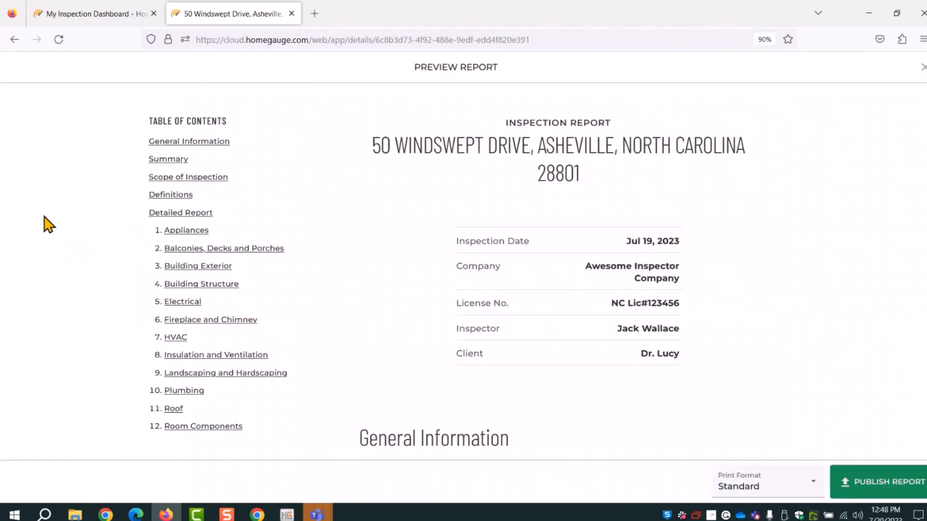
{"action": "left_click", "coordinate": [881, 483]}
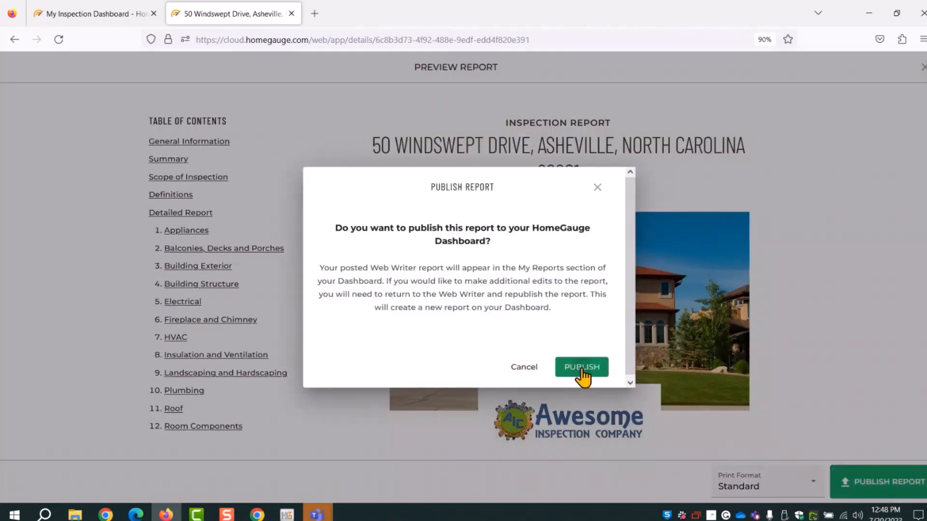
{"action": "left_click", "coordinate": [582, 368]}
{"action": "left_click", "coordinate": [581, 370]}
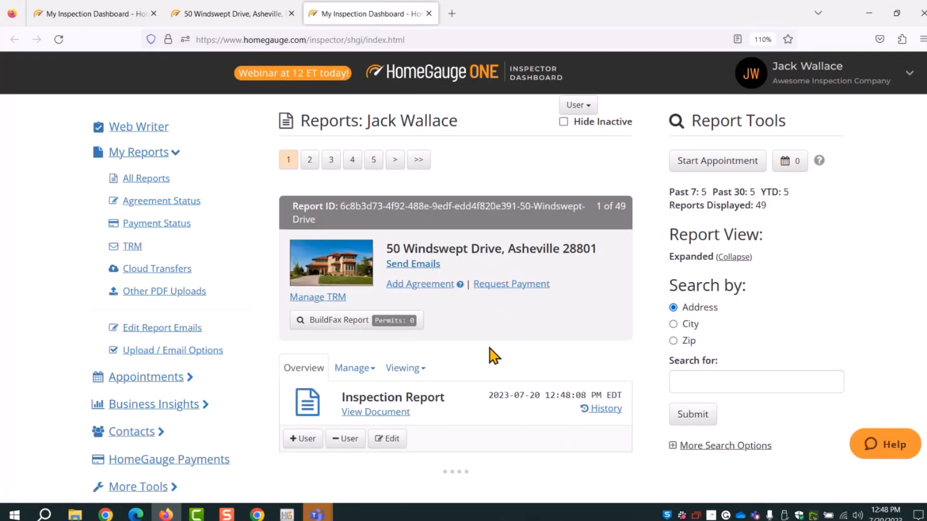
{"action": "scroll", "coordinate": [492, 355], "scroll_direction": "down", "scroll_amount": 3}
{"action": "scroll", "coordinate": [360, 331], "scroll_direction": "up", "scroll_amount": 2}
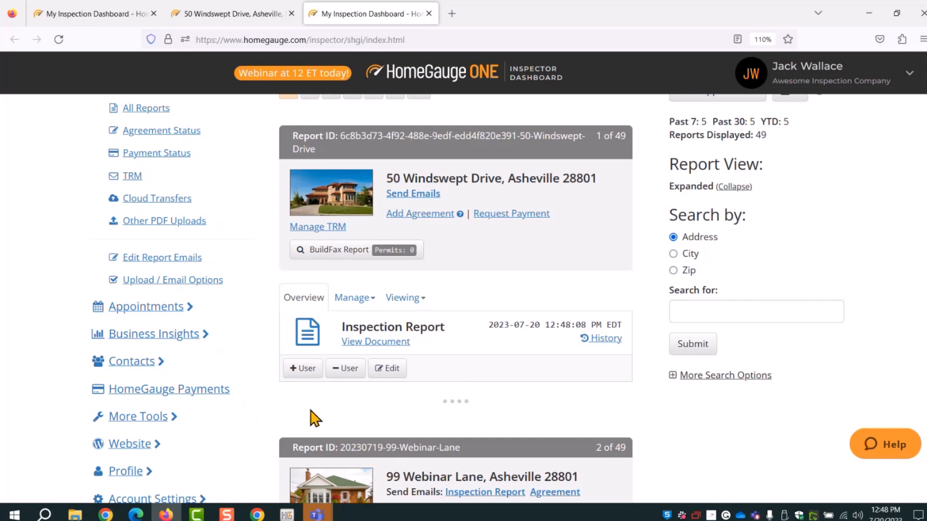
{"action": "left_click", "coordinate": [295, 372]}
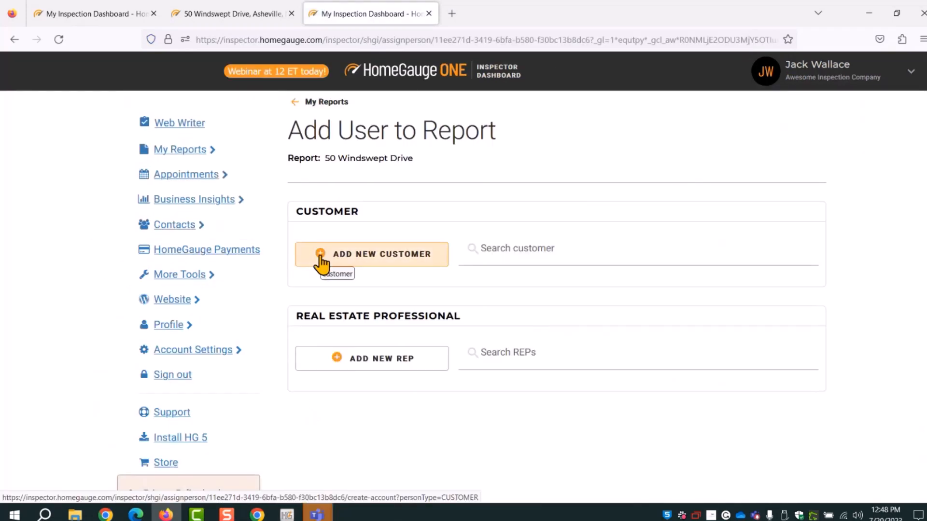
Clear a trial customer search, start a new customer and confirm their email address
{"action": "left_click", "coordinate": [499, 250]}
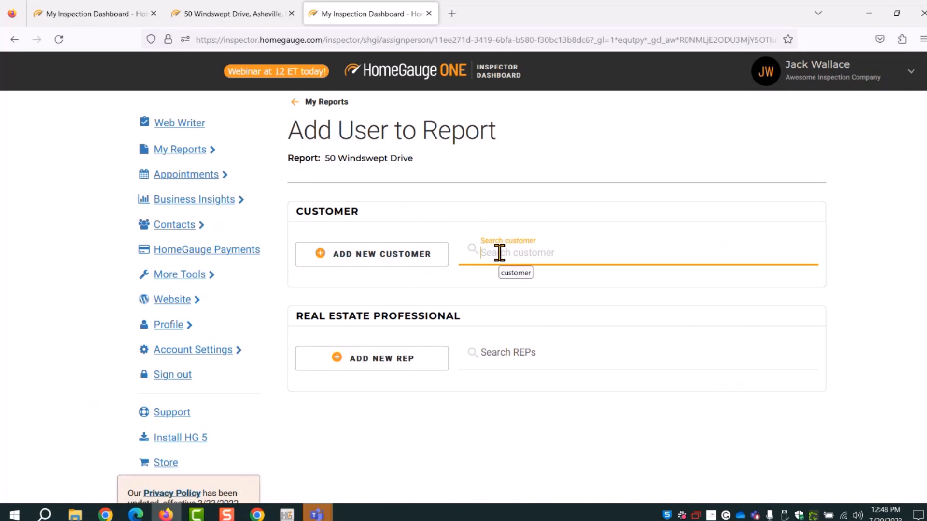
{"action": "type", "text": "mari"}
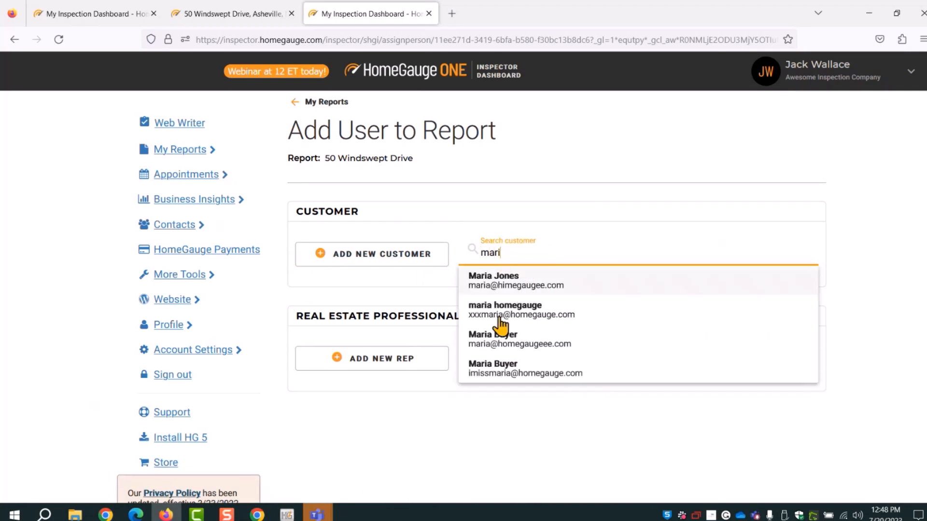
{"action": "left_click_drag", "start_coordinate": [512, 253], "coordinate": [485, 251]}
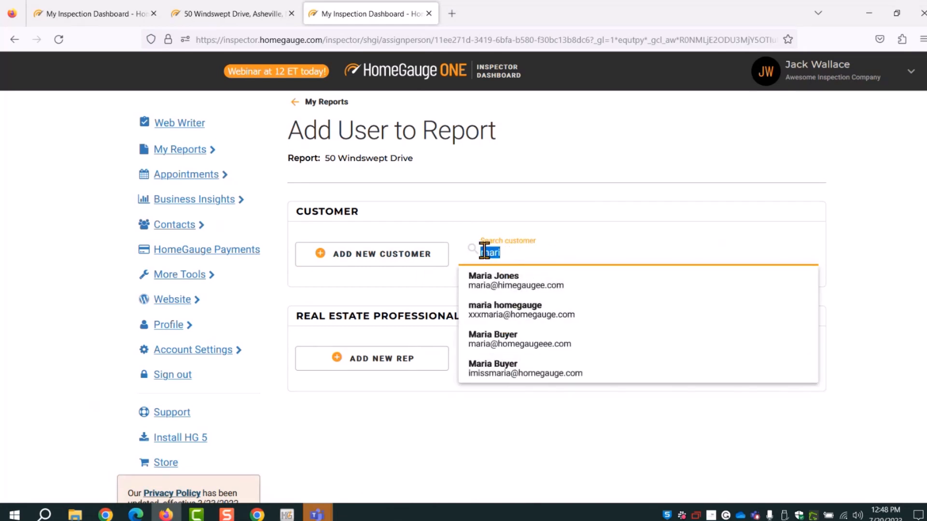
{"action": "key", "text": "BackSpace"}
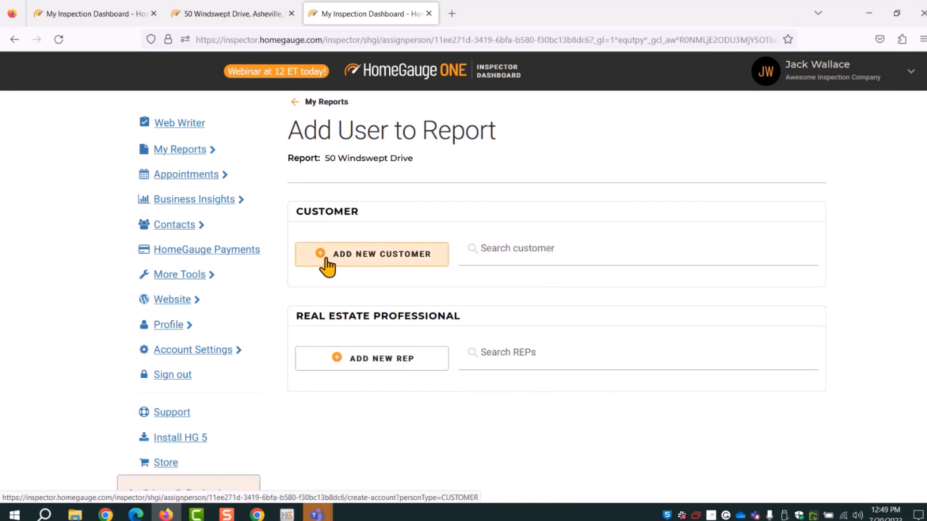
{"action": "left_click", "coordinate": [326, 261]}
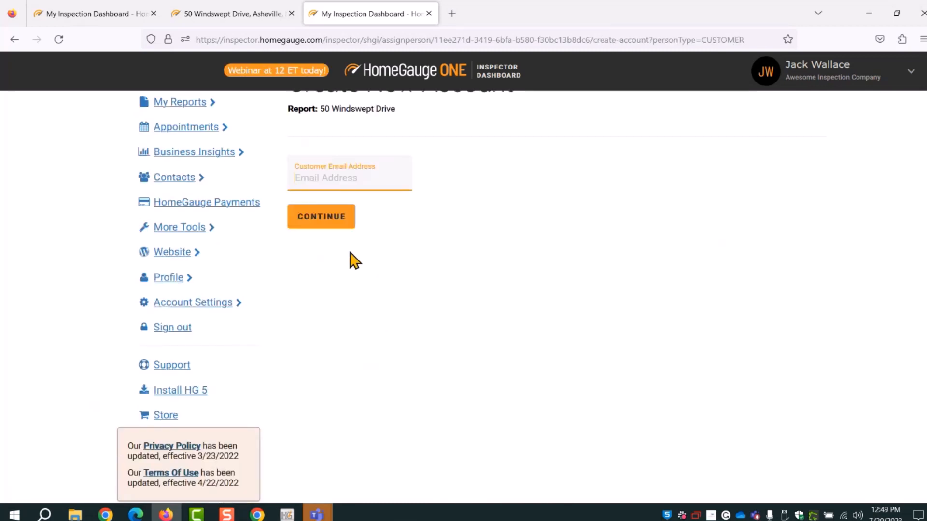
{"action": "scroll", "coordinate": [555, 269], "scroll_direction": "up", "scroll_amount": 2}
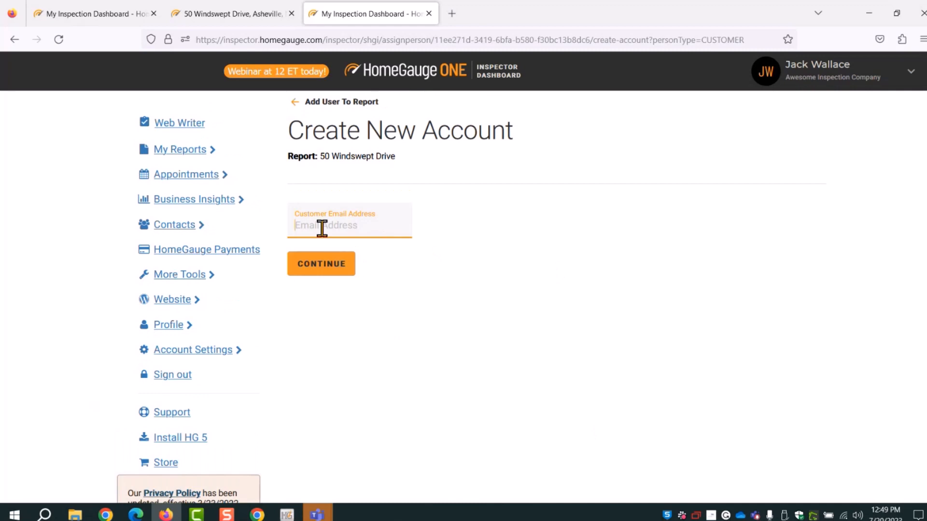
{"action": "type", "text": "to"}
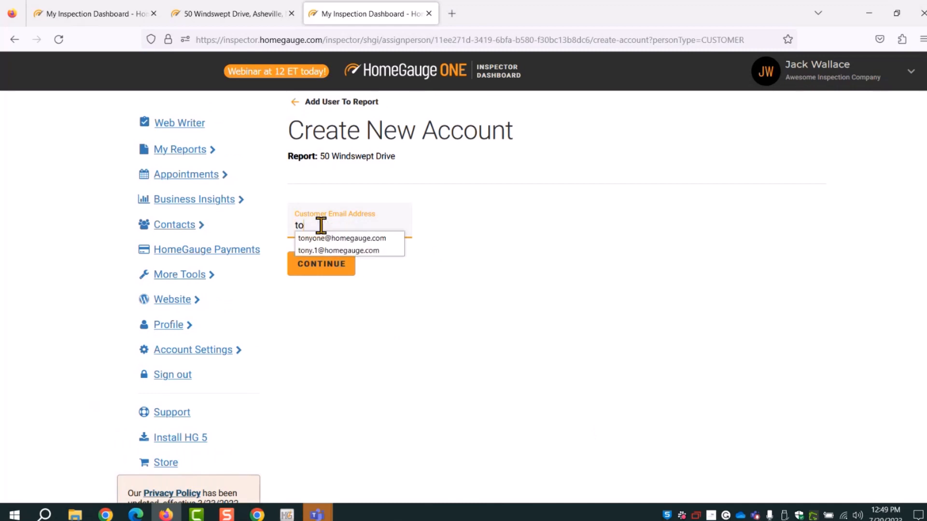
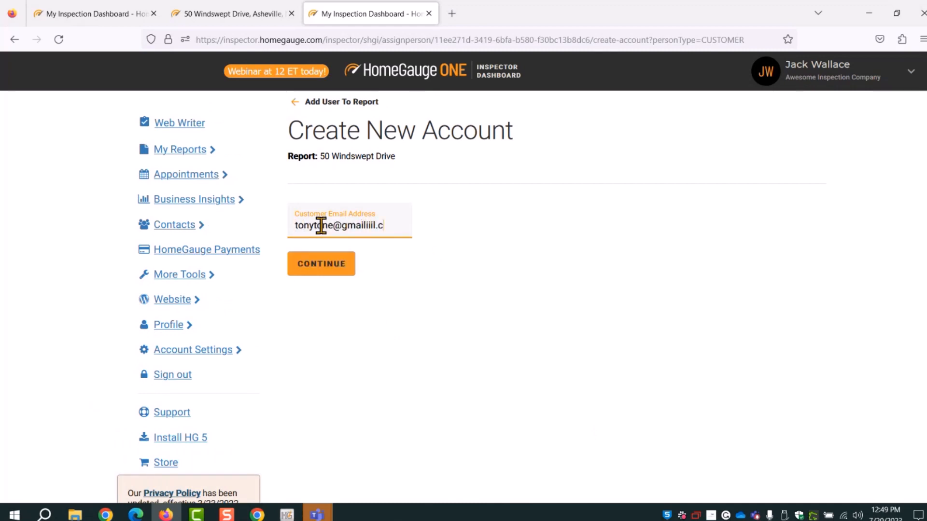
{"action": "left_click", "coordinate": [320, 279]}
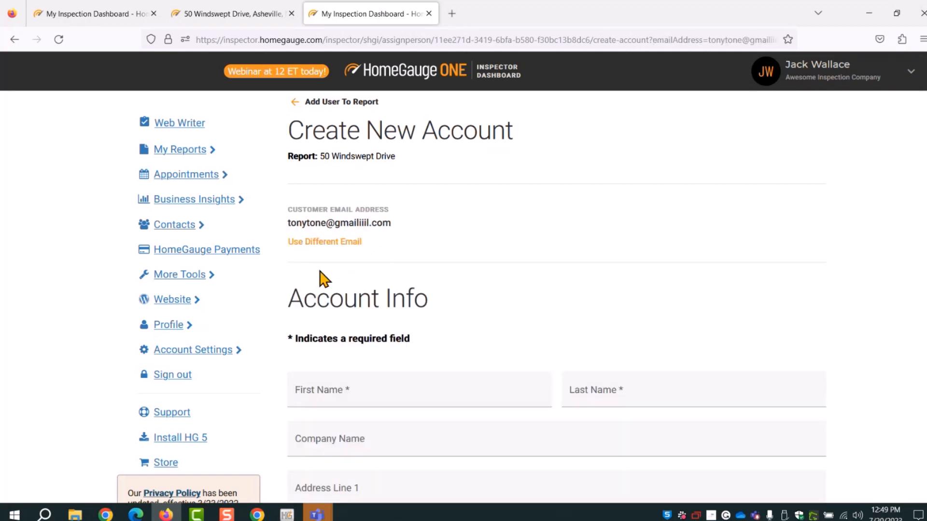
Enter the customer's first and last name, allow View and Forward, and add them to the report
{"action": "scroll", "coordinate": [358, 272], "scroll_direction": "down", "scroll_amount": 3}
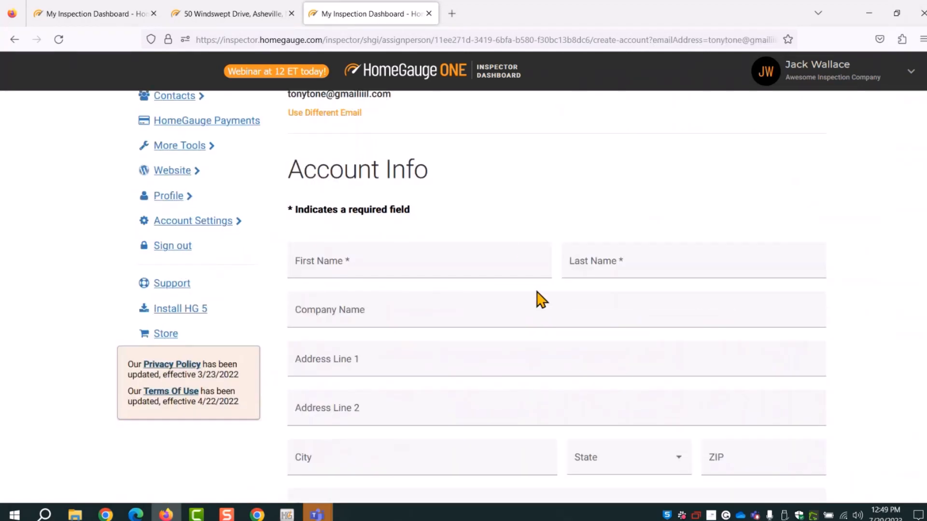
{"action": "left_click", "coordinate": [305, 260]}
{"action": "type", "text": "Tony"}
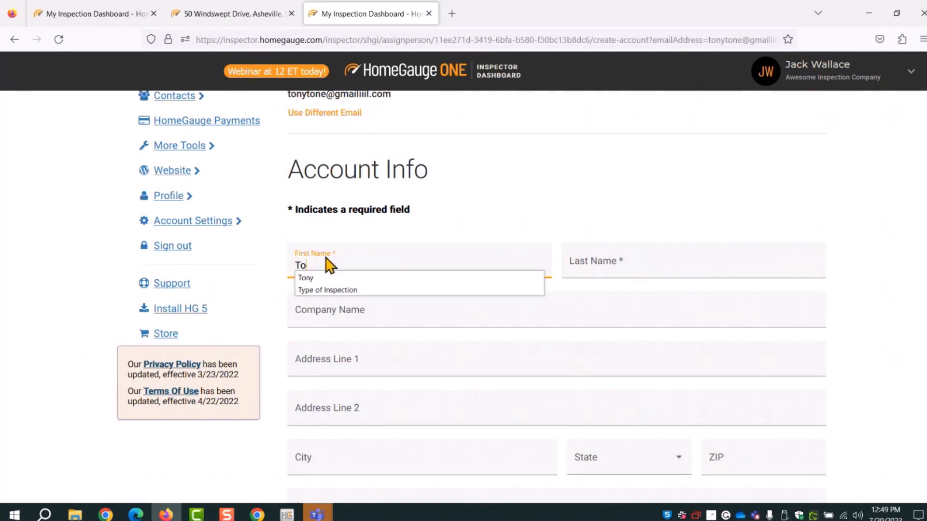
{"action": "key", "text": "Tab"}
{"action": "type", "text": "Customer"}
{"action": "left_click", "coordinate": [877, 279]}
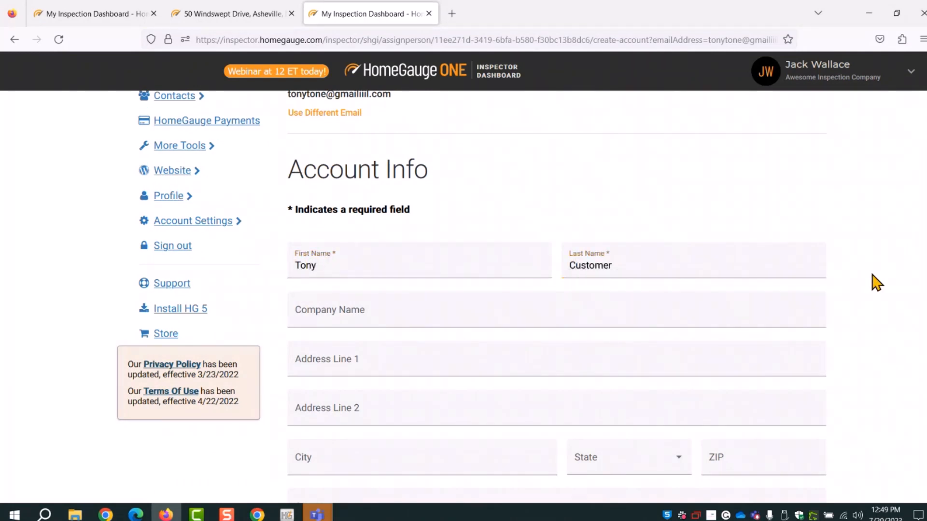
{"action": "scroll", "coordinate": [879, 280], "scroll_direction": "down", "scroll_amount": 6}
{"action": "scroll", "coordinate": [883, 283], "scroll_direction": "down", "scroll_amount": 3}
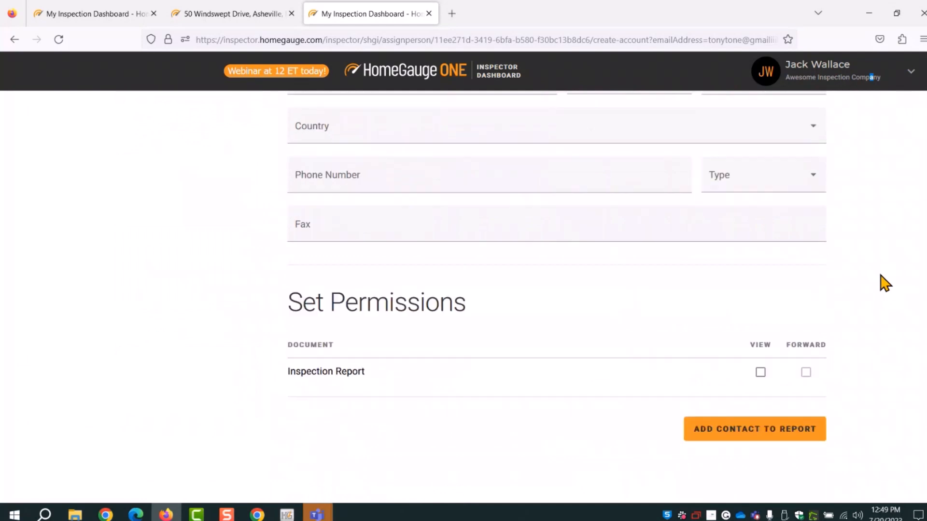
{"action": "left_click", "coordinate": [760, 305]}
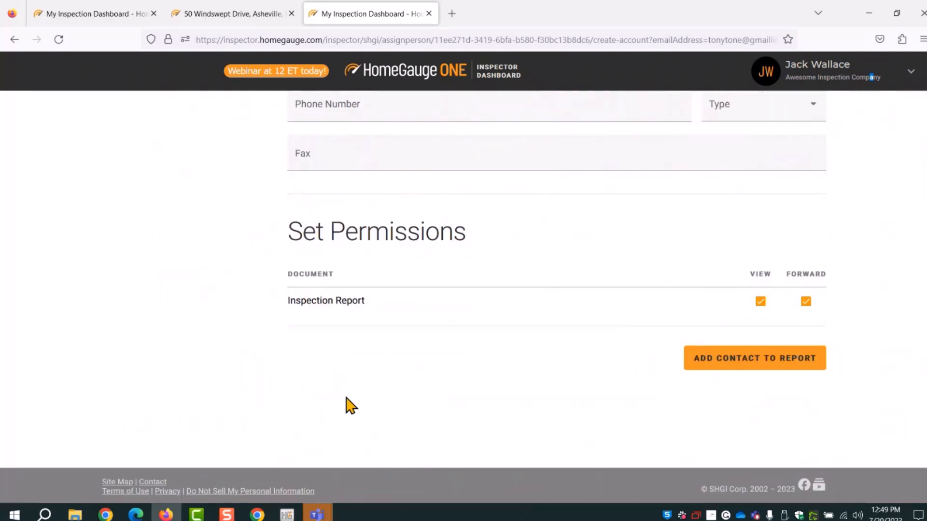
{"action": "left_click", "coordinate": [703, 366]}
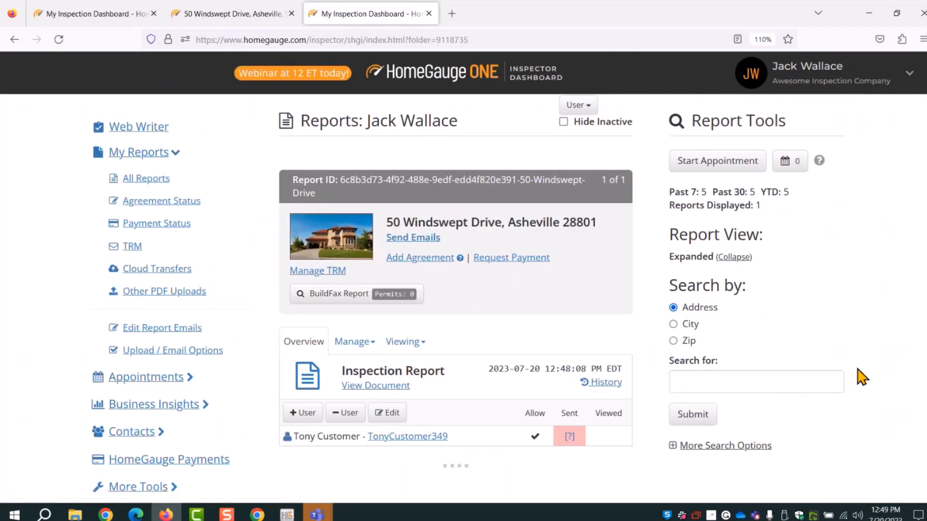
{"action": "scroll", "coordinate": [367, 473], "scroll_direction": "down", "scroll_amount": 3}
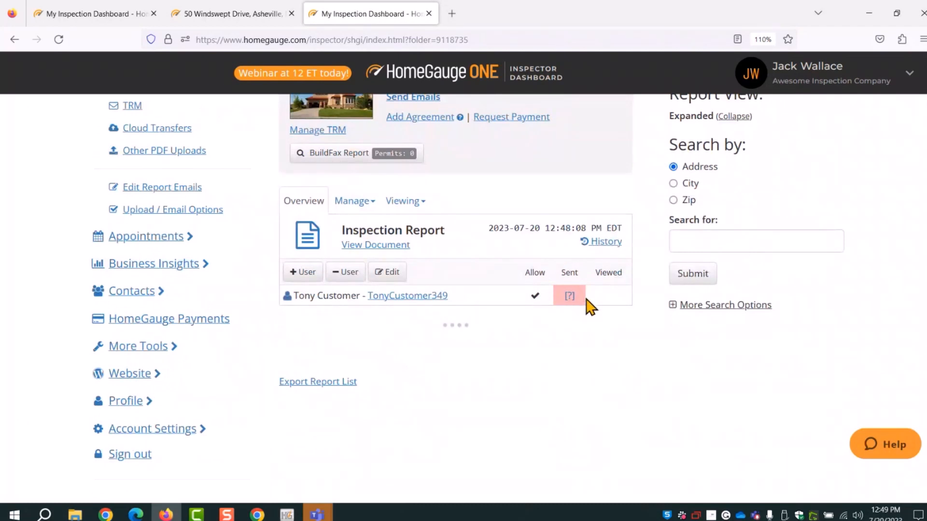
{"action": "left_click", "coordinate": [291, 276]}
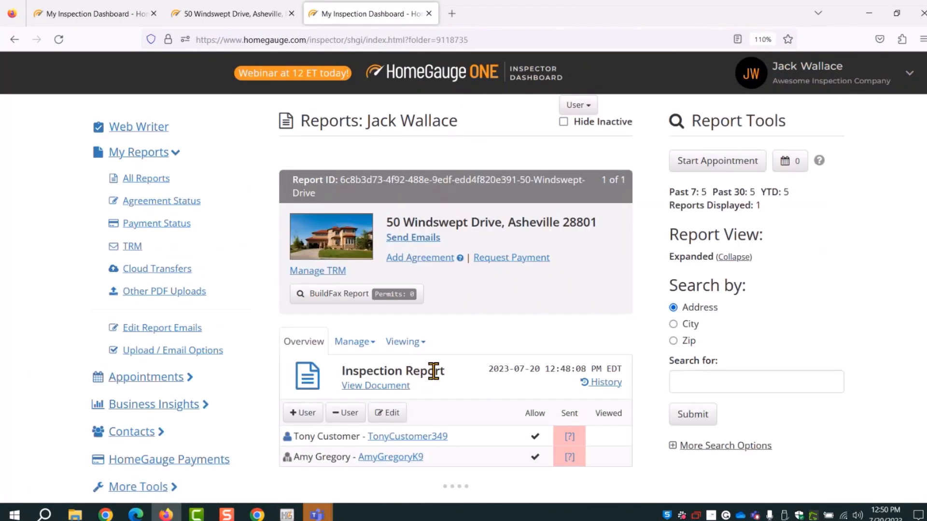
{"action": "scroll", "coordinate": [434, 372], "scroll_direction": "down", "scroll_amount": 3}
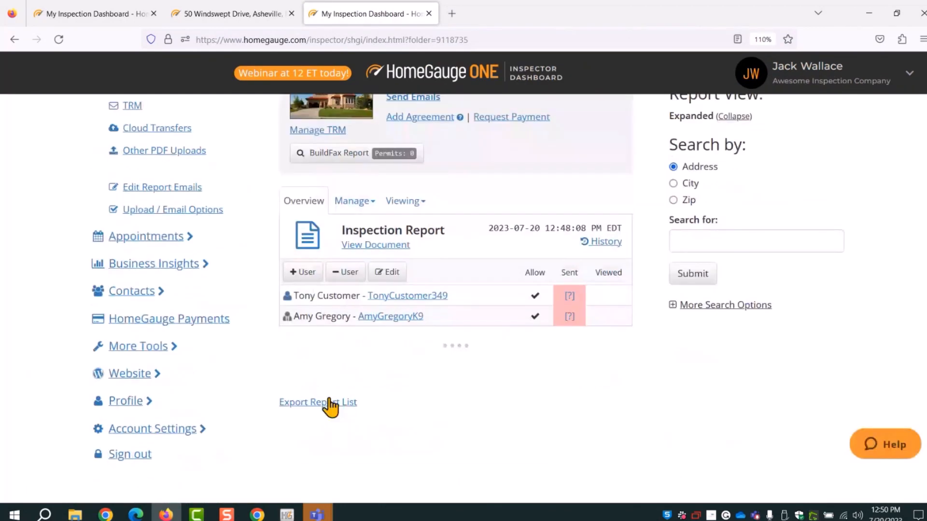
{"action": "scroll", "coordinate": [423, 317], "scroll_direction": "up", "scroll_amount": 2}
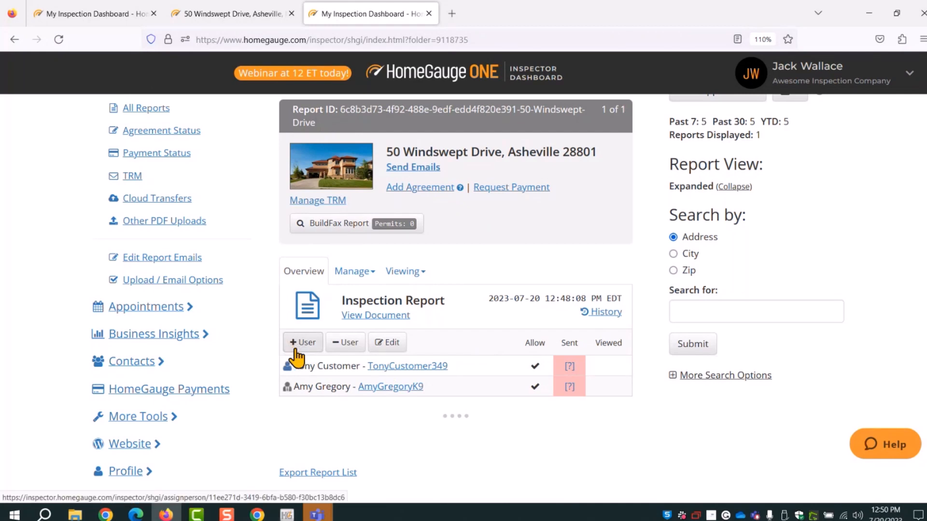
{"action": "left_click", "coordinate": [344, 344]}
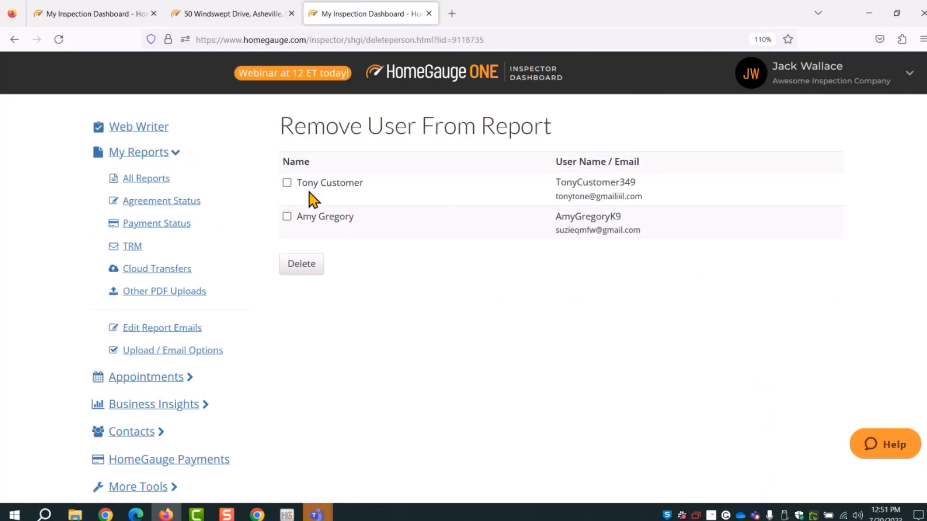
{"action": "left_click", "coordinate": [150, 180]}
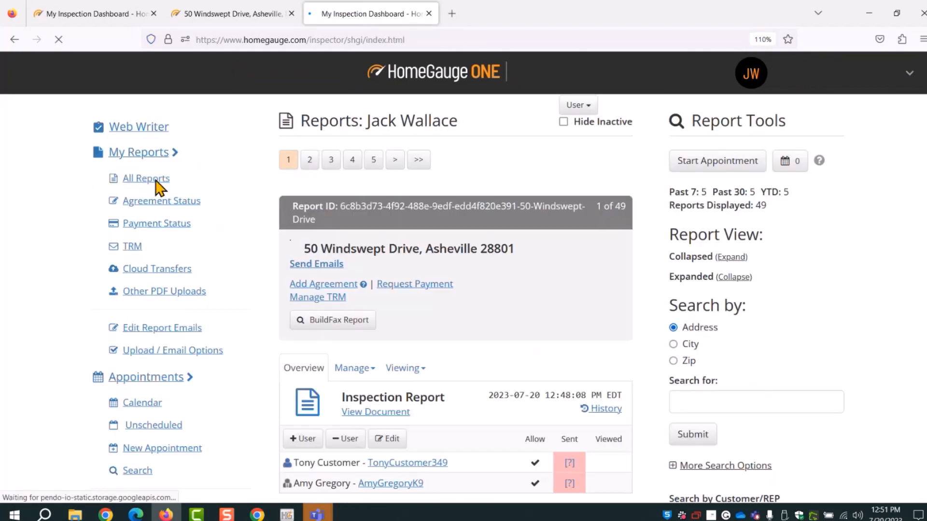
{"action": "scroll", "coordinate": [360, 367], "scroll_direction": "down", "scroll_amount": 4}
{"action": "scroll", "coordinate": [352, 294], "scroll_direction": "up", "scroll_amount": 3}
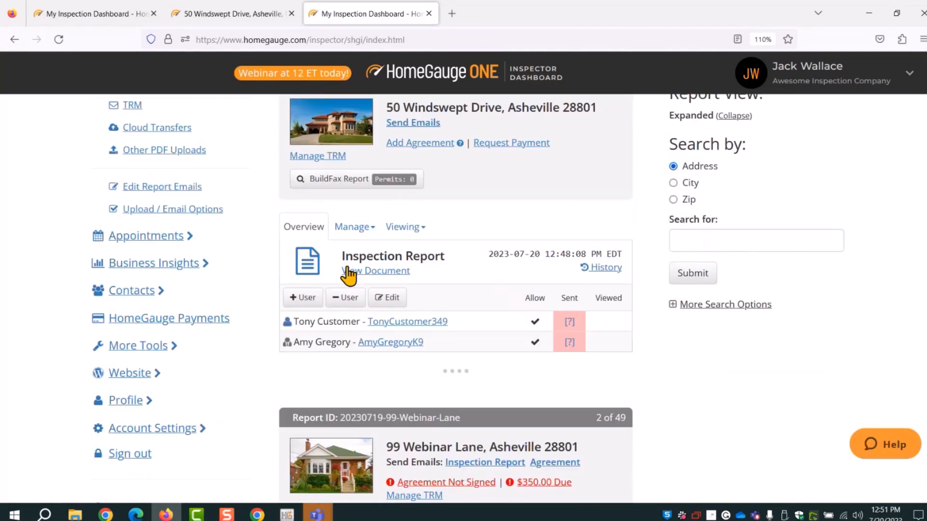
{"action": "scroll", "coordinate": [413, 241], "scroll_direction": "down", "scroll_amount": 1}
{"action": "scroll", "coordinate": [413, 241], "scroll_direction": "up", "scroll_amount": 1}
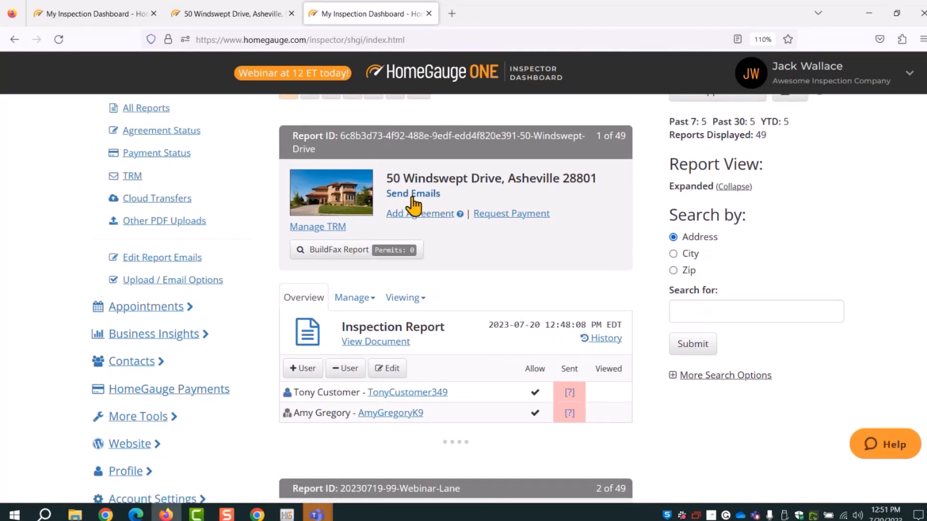
{"action": "left_click", "coordinate": [414, 193]}
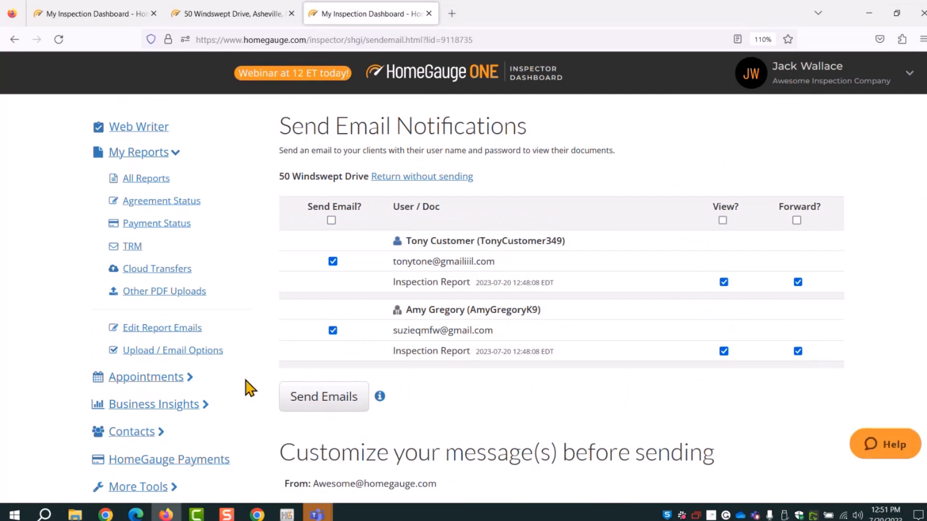
{"action": "left_click", "coordinate": [302, 410]}
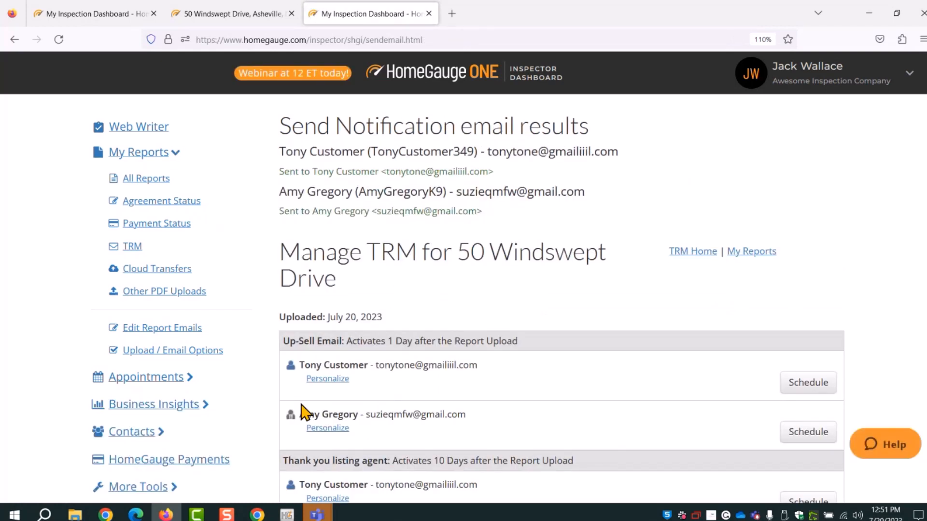
{"action": "left_click", "coordinate": [182, 191]}
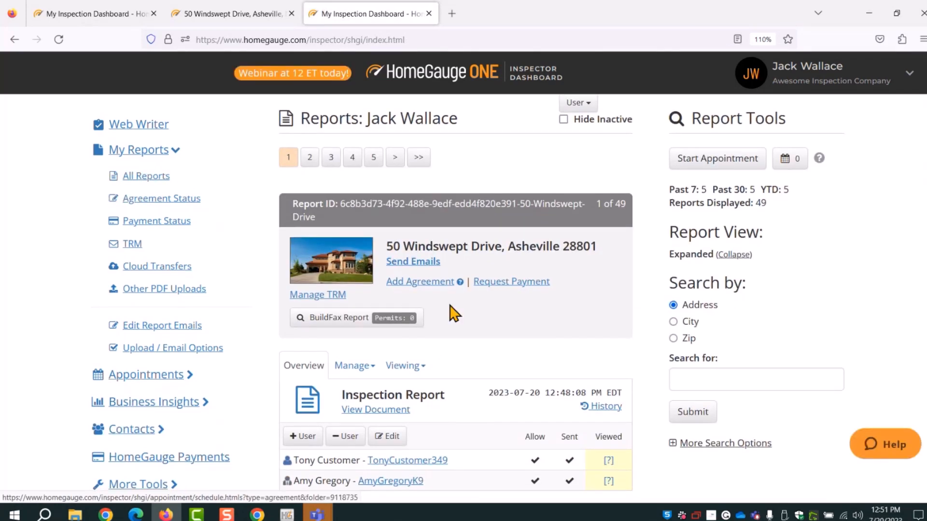
{"action": "scroll", "coordinate": [538, 295], "scroll_direction": "down", "scroll_amount": 3}
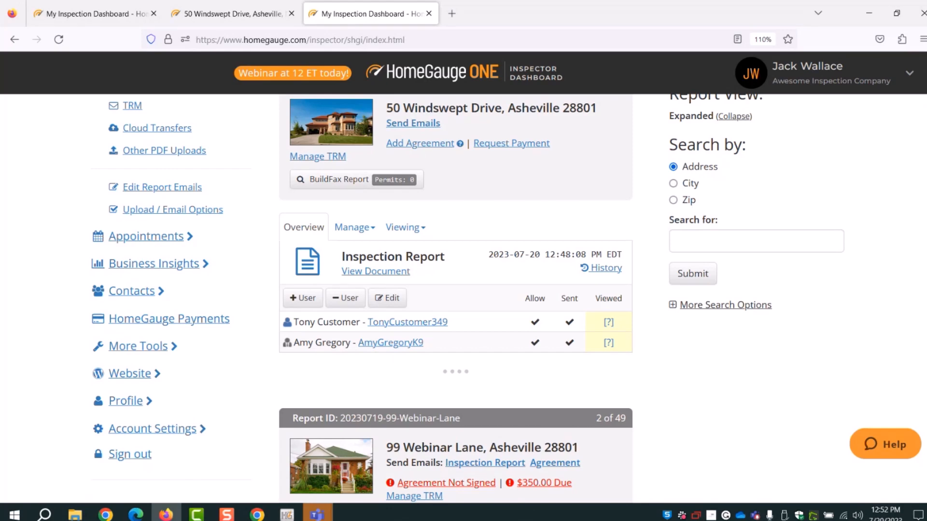
{"action": "left_click", "coordinate": [286, 516]}
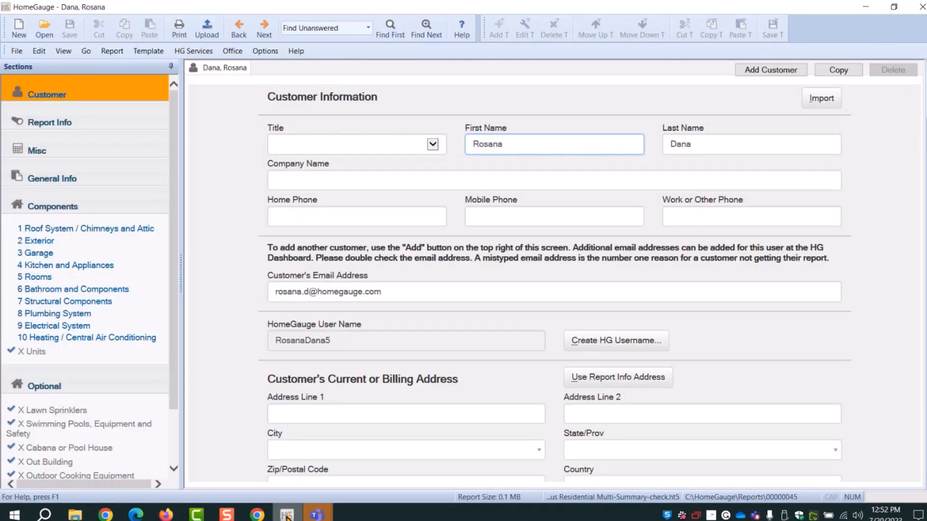
Dismiss the HomeGauge 5 services menu and go back to the HomeGauge ONE dashboard in Firefox
{"action": "left_click", "coordinate": [202, 50]}
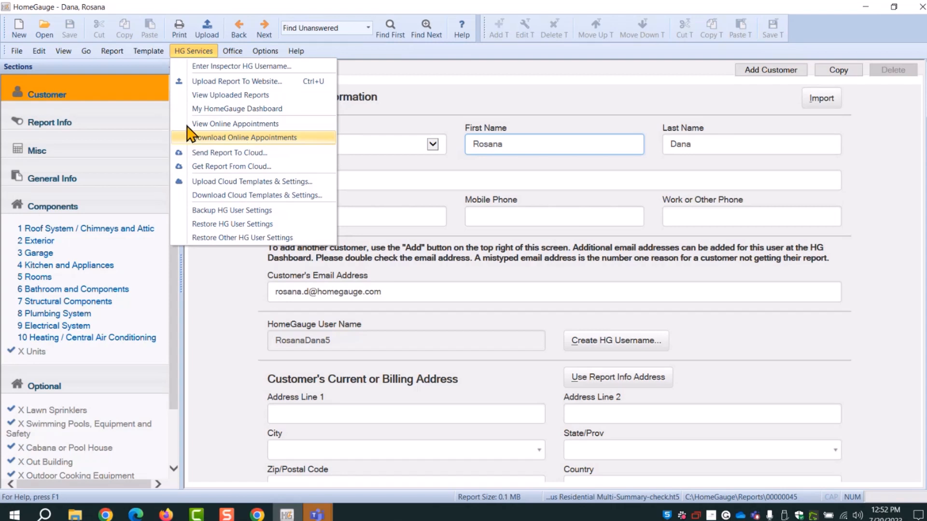
{"action": "mouse_move", "coordinate": [17, 51]}
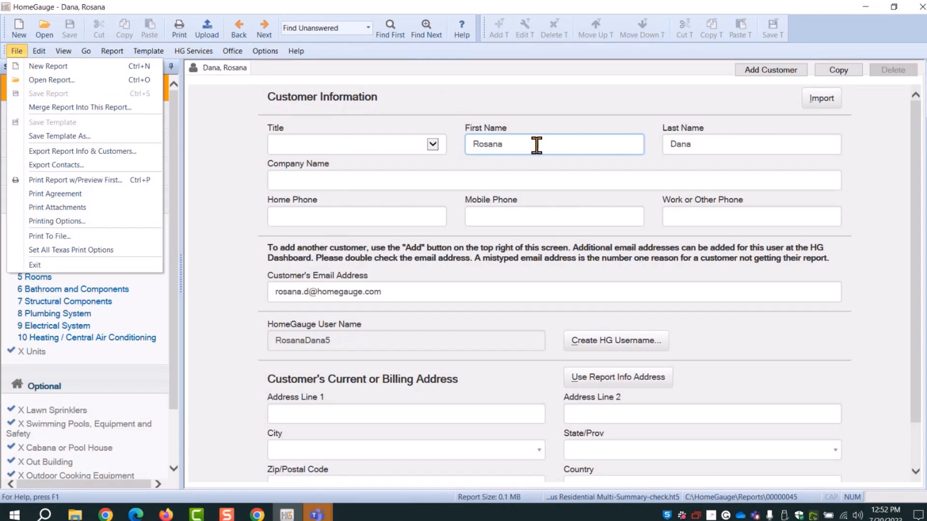
{"action": "left_click", "coordinate": [418, 74]}
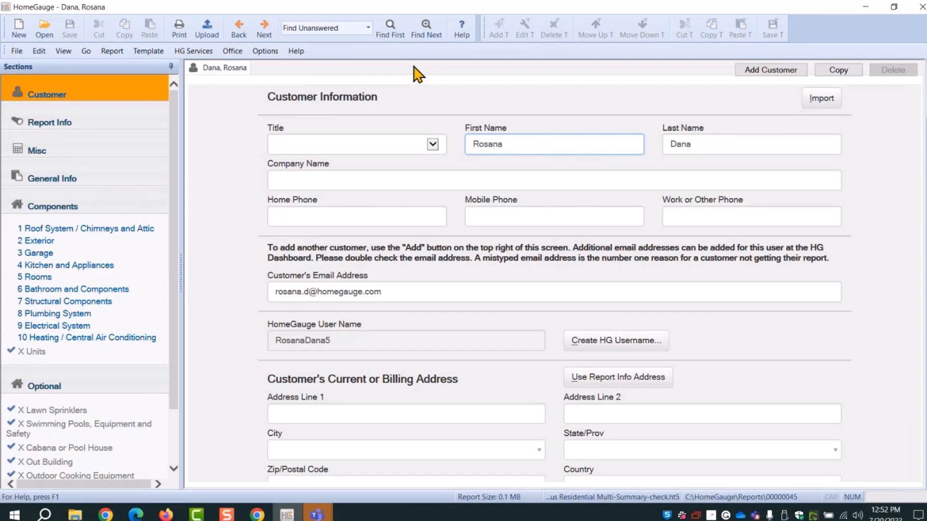
{"action": "left_click", "coordinate": [177, 518]}
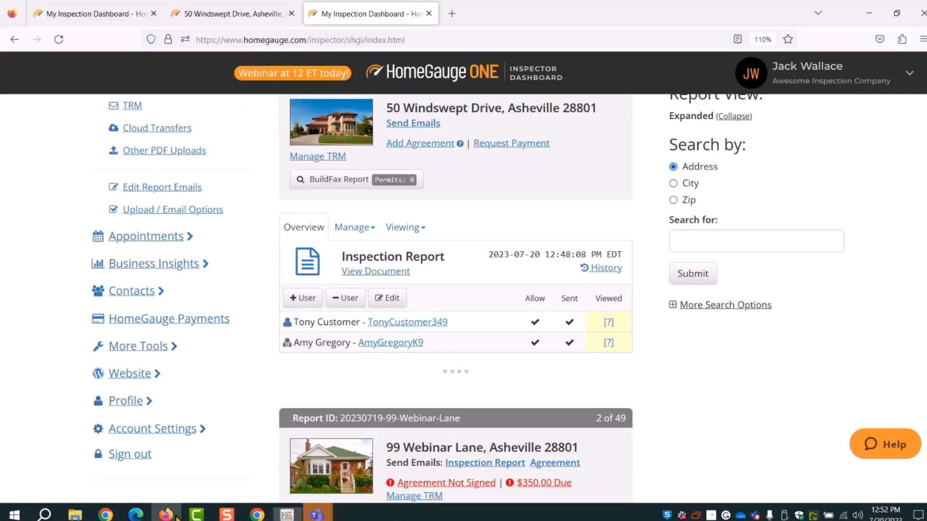
{"action": "scroll", "coordinate": [454, 314], "scroll_direction": "up", "scroll_amount": 3}
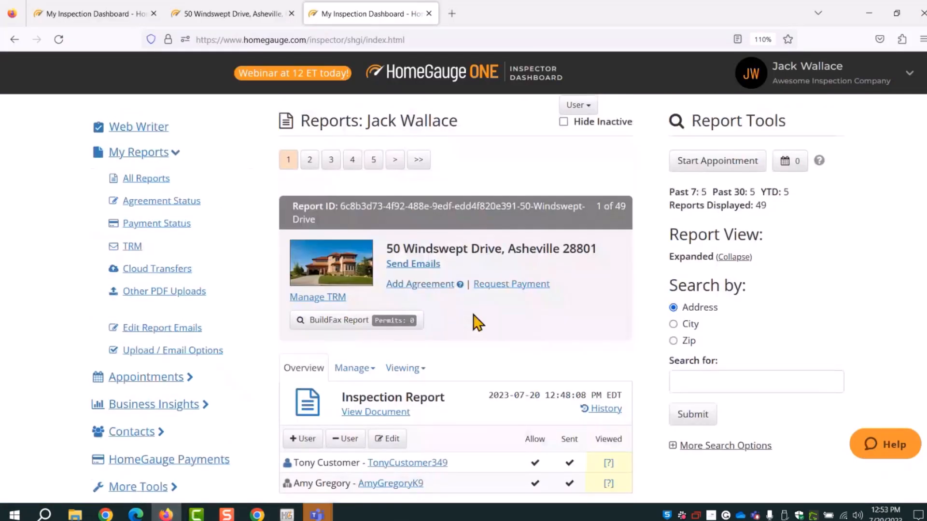
{"action": "scroll", "coordinate": [454, 324], "scroll_direction": "down", "scroll_amount": 2}
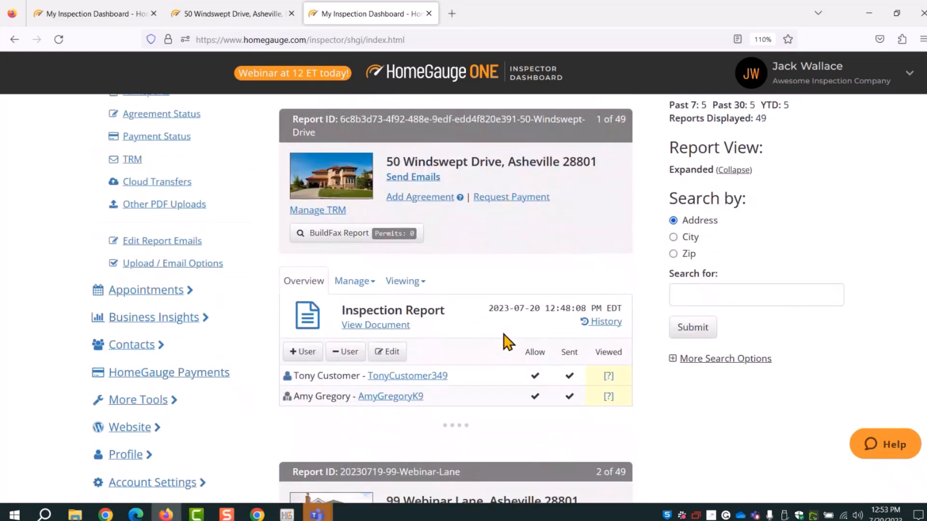
{"action": "scroll", "coordinate": [507, 341], "scroll_direction": "down", "scroll_amount": 5}
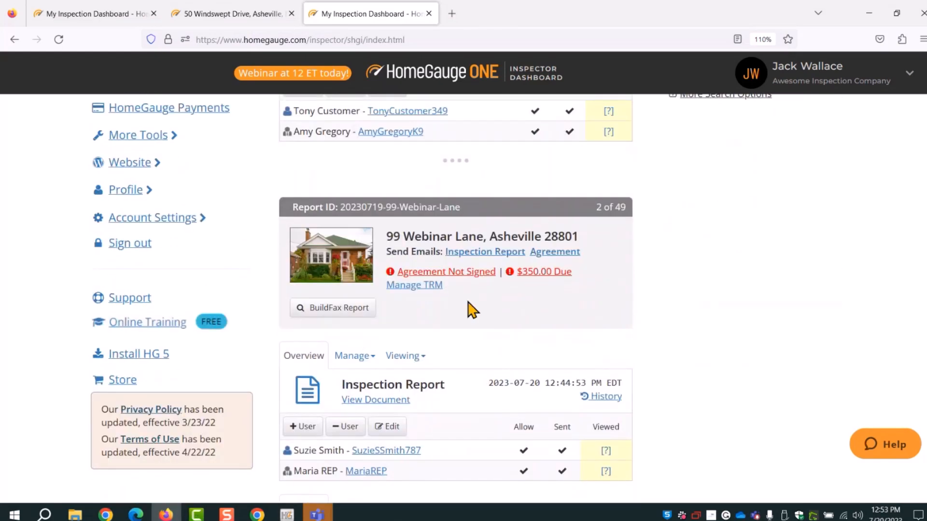
{"action": "scroll", "coordinate": [472, 309], "scroll_direction": "up", "scroll_amount": 5}
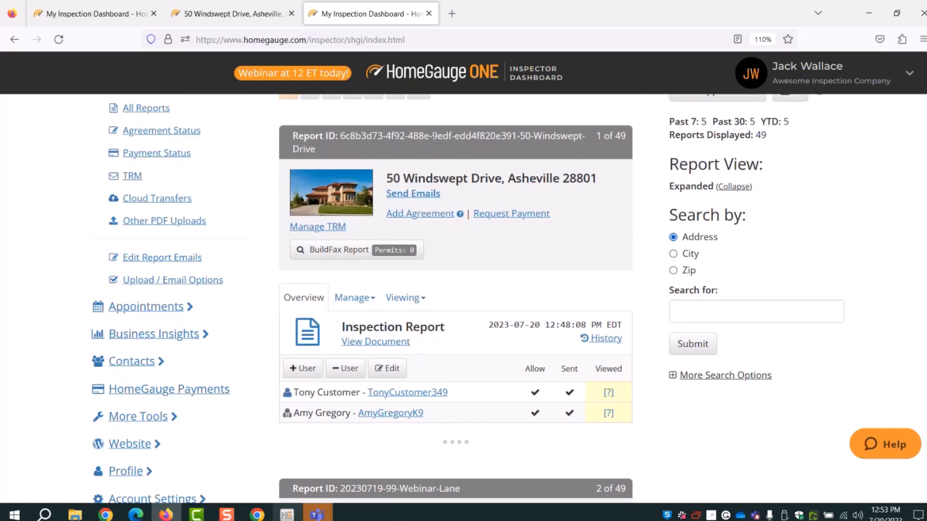
{"action": "left_click", "coordinate": [289, 515]}
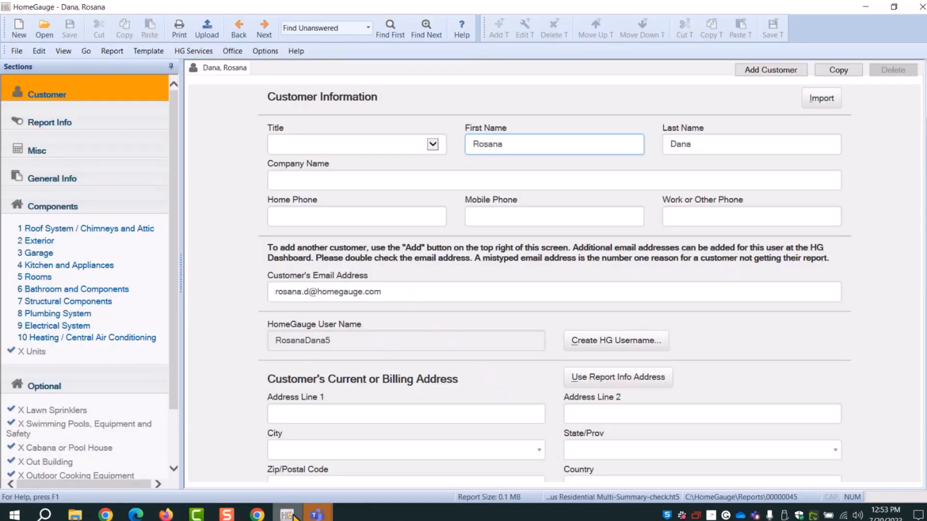
{"action": "left_click", "coordinate": [185, 53]}
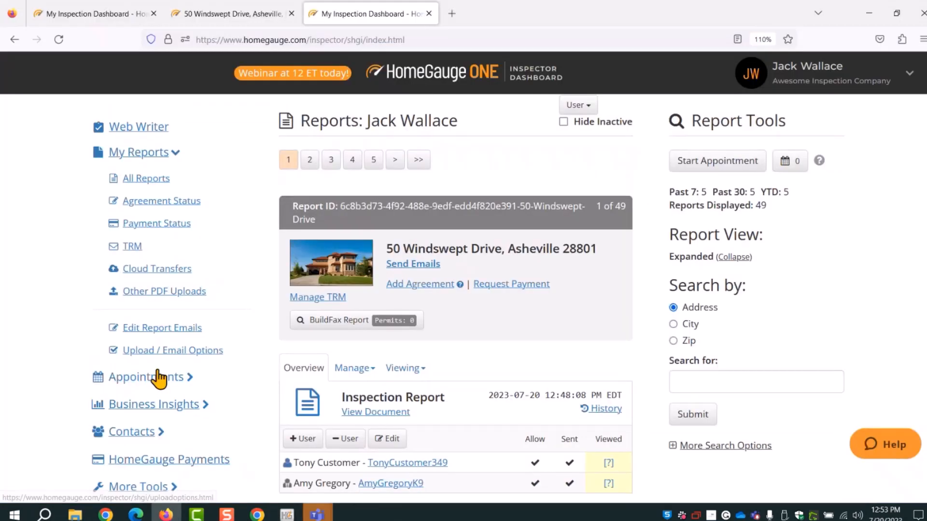
{"action": "left_click", "coordinate": [157, 378]}
{"action": "left_click", "coordinate": [133, 207]}
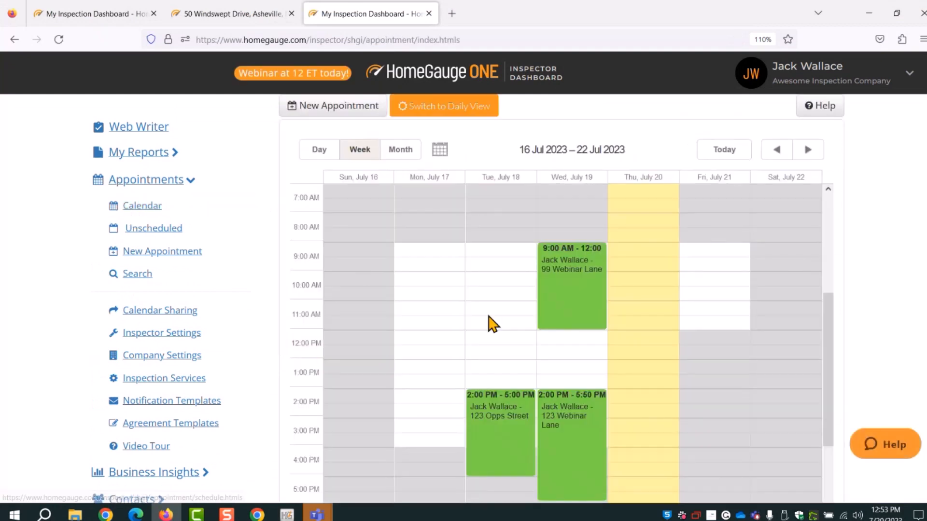
{"action": "scroll", "coordinate": [592, 369], "scroll_direction": "down", "scroll_amount": 2}
{"action": "mouse_move", "coordinate": [574, 372]}
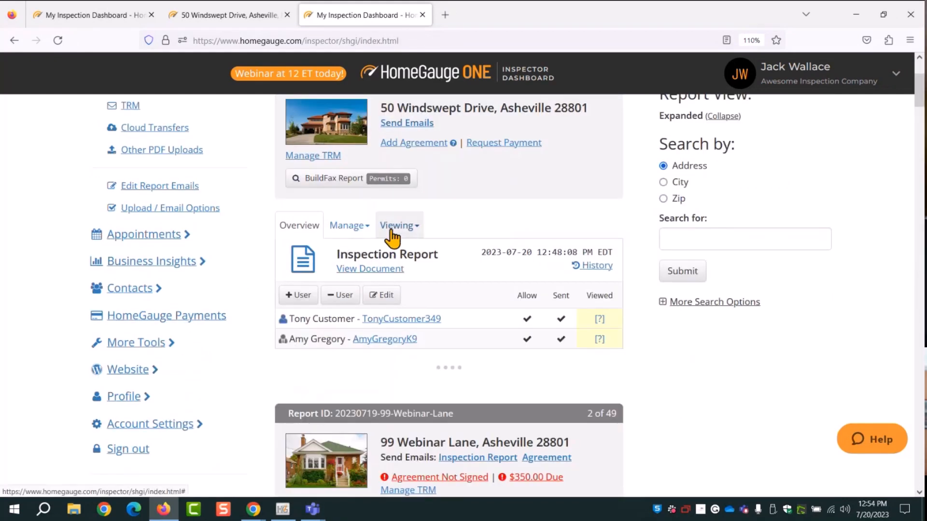
Open the 3rd Party Email form from the 50 Windswept Drive report's Viewing menu
{"action": "left_click", "coordinate": [406, 231]}
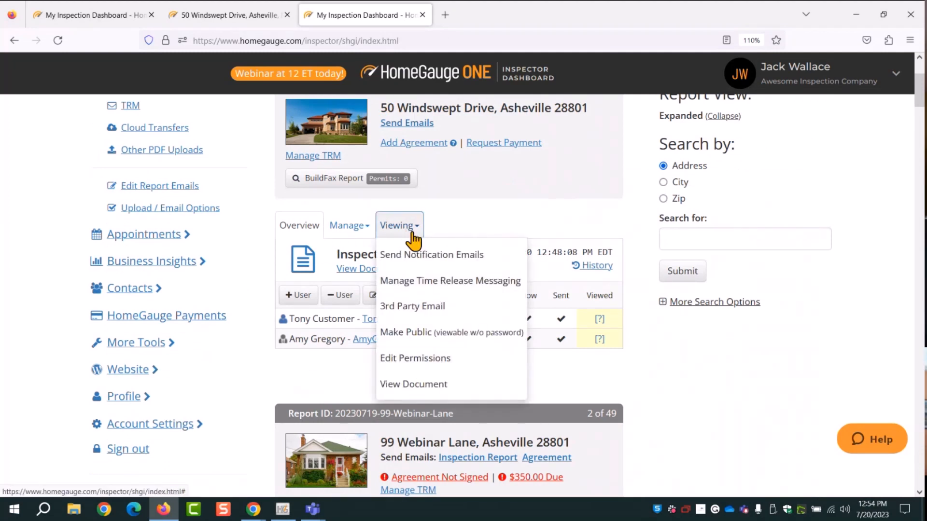
{"action": "right_click", "coordinate": [411, 229]}
{"action": "left_click", "coordinate": [393, 226]}
{"action": "left_click", "coordinate": [392, 226]}
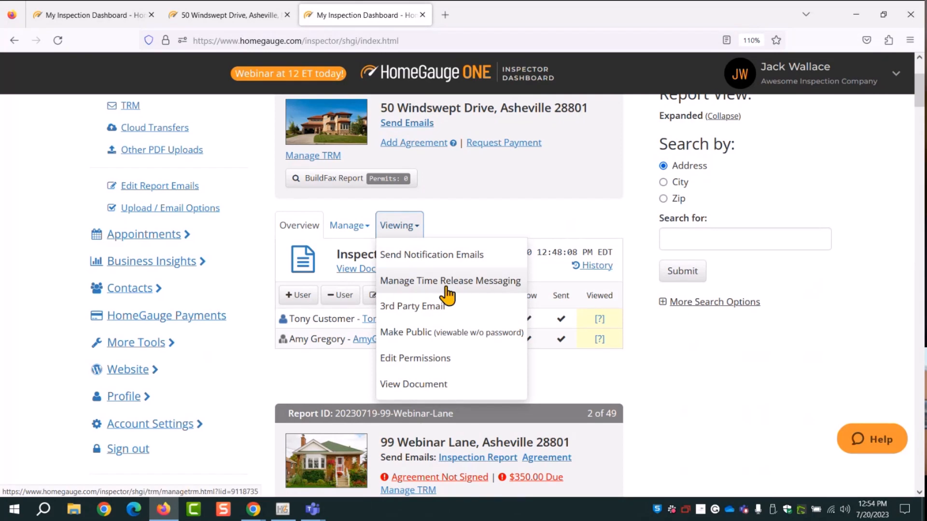
{"action": "left_click", "coordinate": [400, 309]}
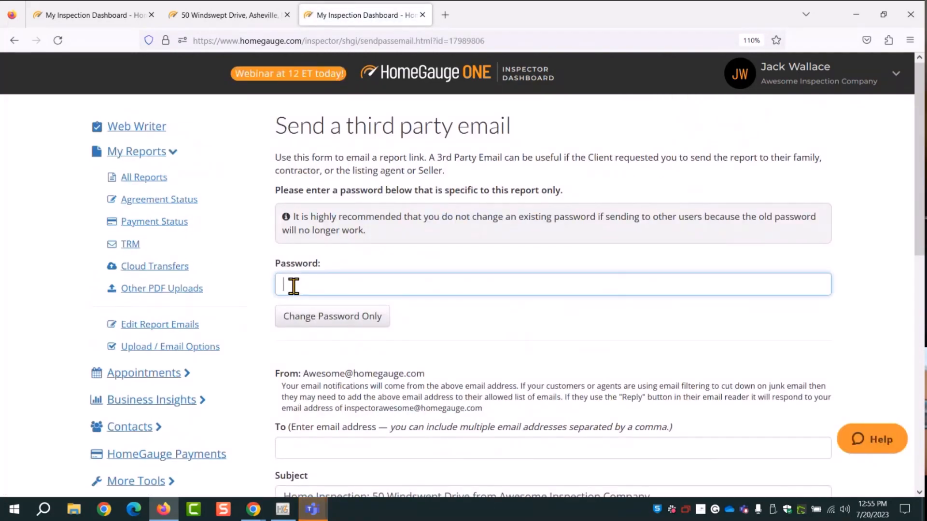
Enter a new report password in the Password field
{"action": "left_click", "coordinate": [294, 286]}
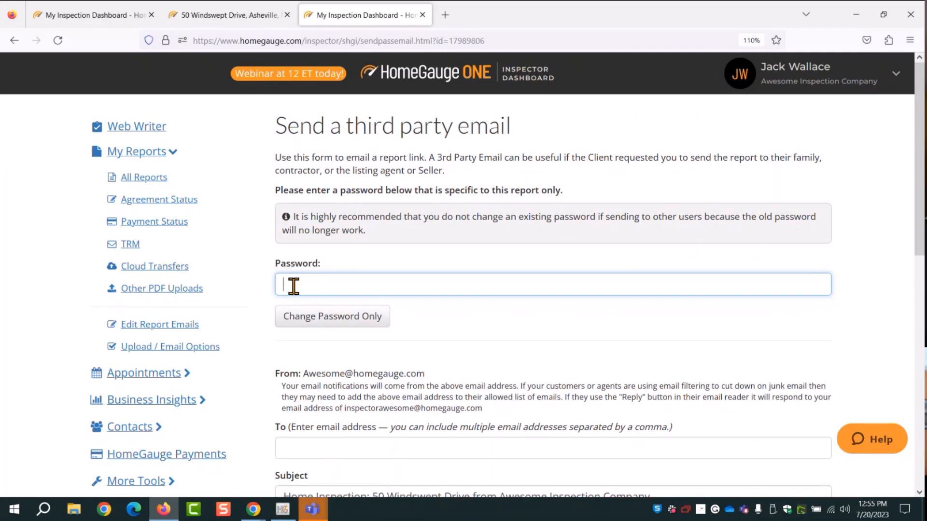
{"action": "scroll", "coordinate": [513, 279], "scroll_direction": "down", "scroll_amount": 5}
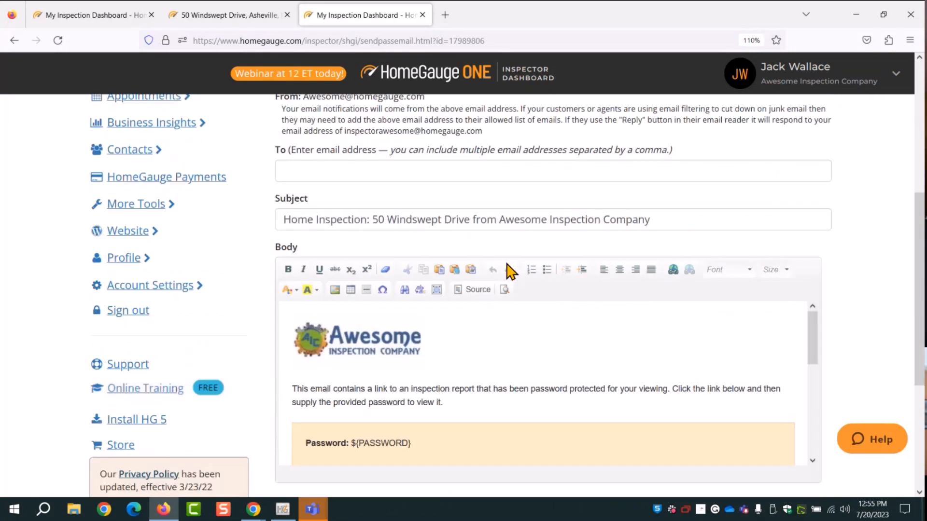
Enter the recipient's e-mail address in To and send the email with the password set
{"action": "left_click", "coordinate": [313, 174]}
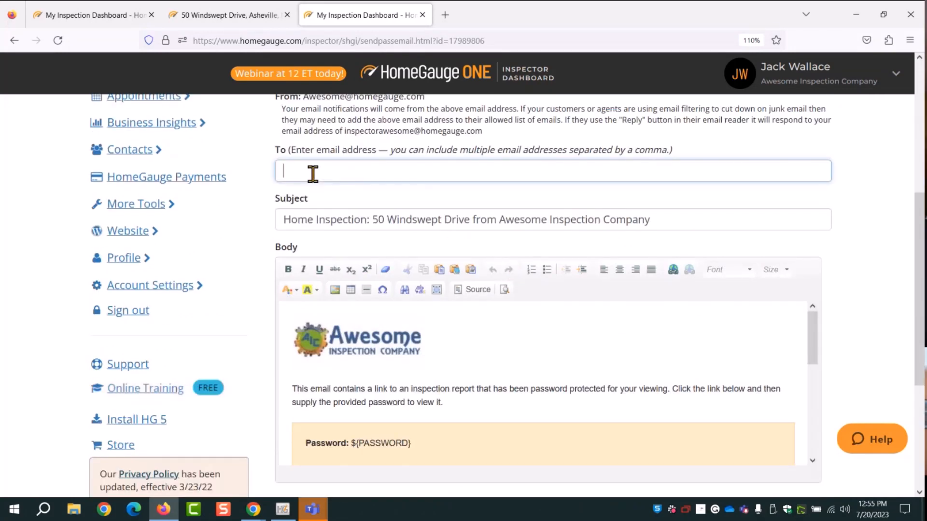
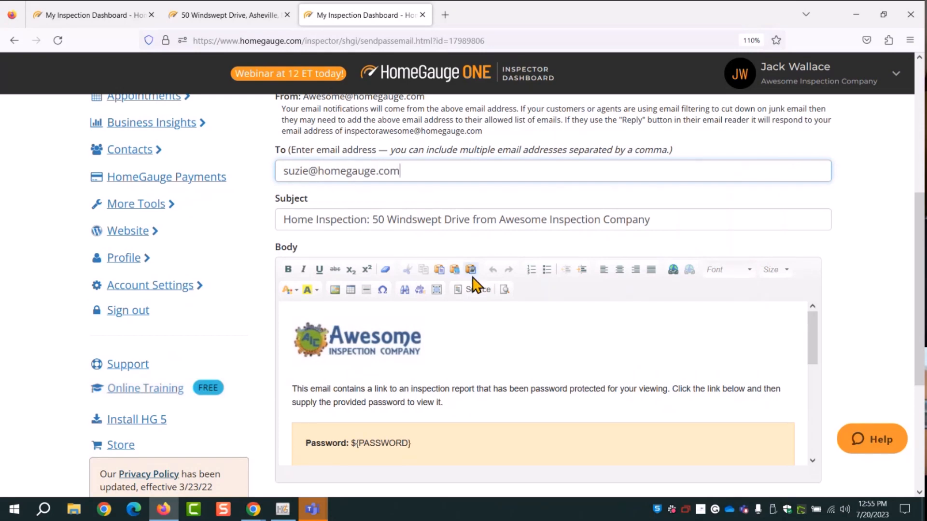
{"action": "scroll", "coordinate": [895, 246], "scroll_direction": "down", "scroll_amount": 3}
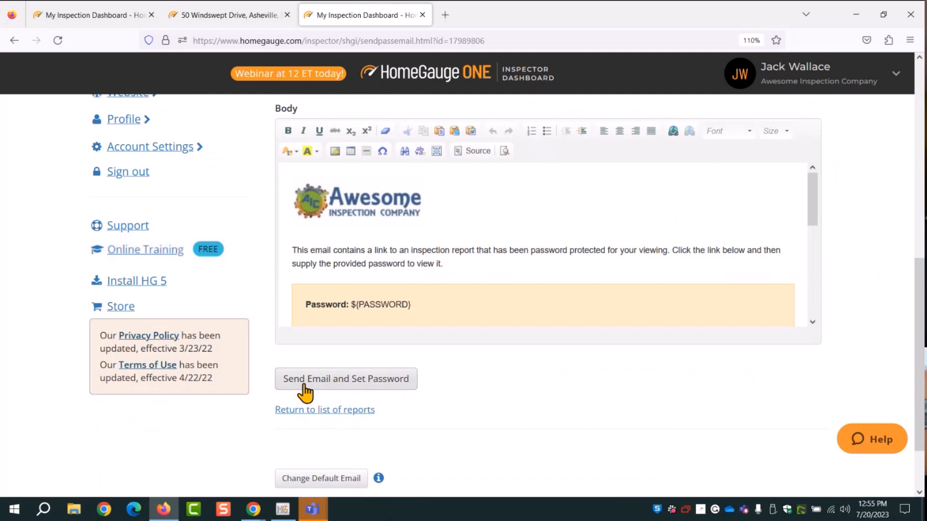
{"action": "left_click", "coordinate": [353, 384]}
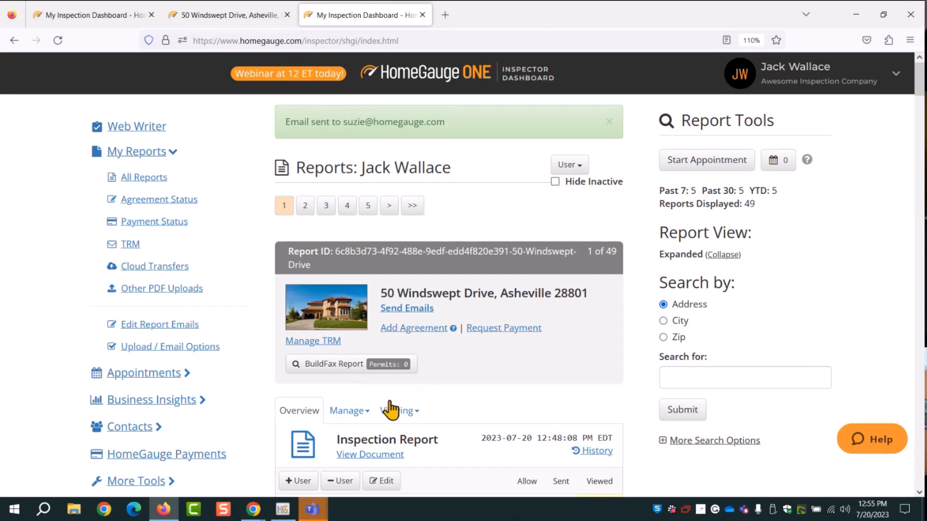
{"action": "scroll", "coordinate": [560, 359], "scroll_direction": "down", "scroll_amount": 3}
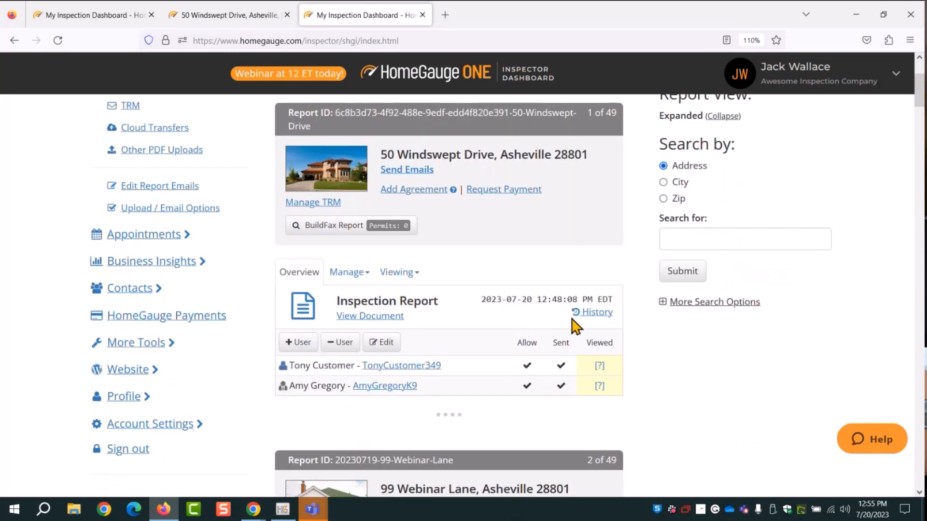
{"action": "left_click", "coordinate": [597, 313]}
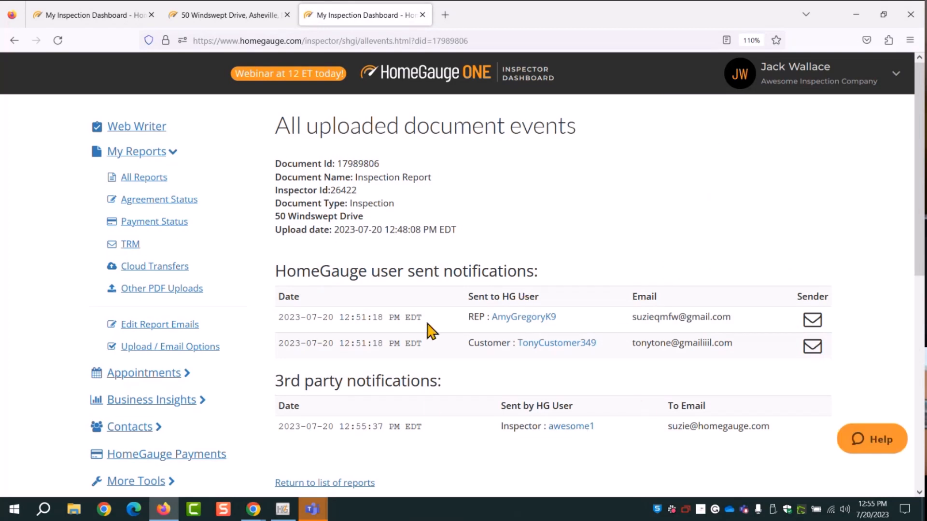
{"action": "scroll", "coordinate": [471, 344], "scroll_direction": "down", "scroll_amount": 2}
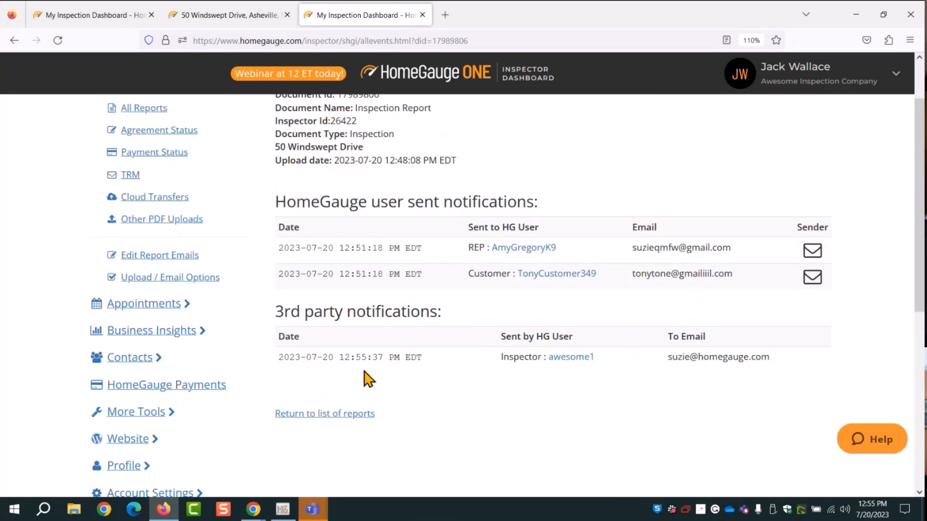
{"action": "left_click_drag", "start_coordinate": [449, 314], "coordinate": [279, 314]}
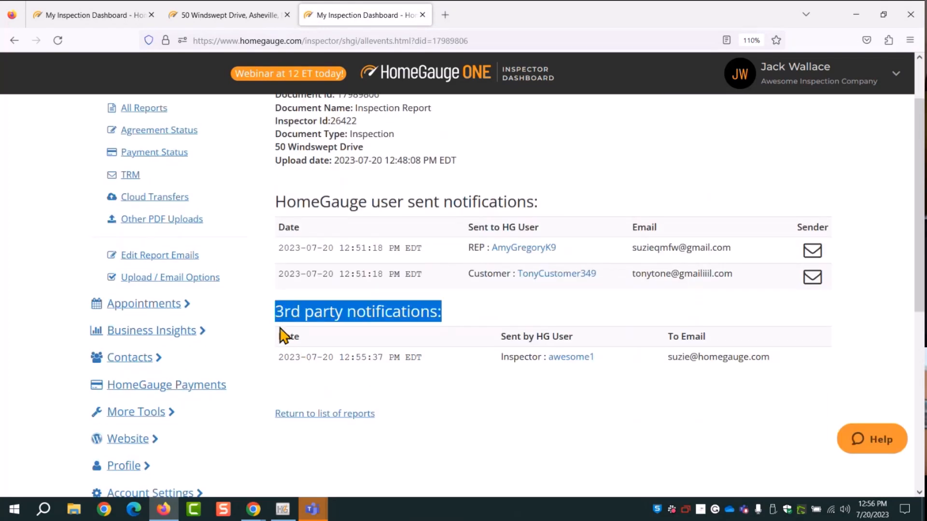
{"action": "left_click", "coordinate": [282, 380]}
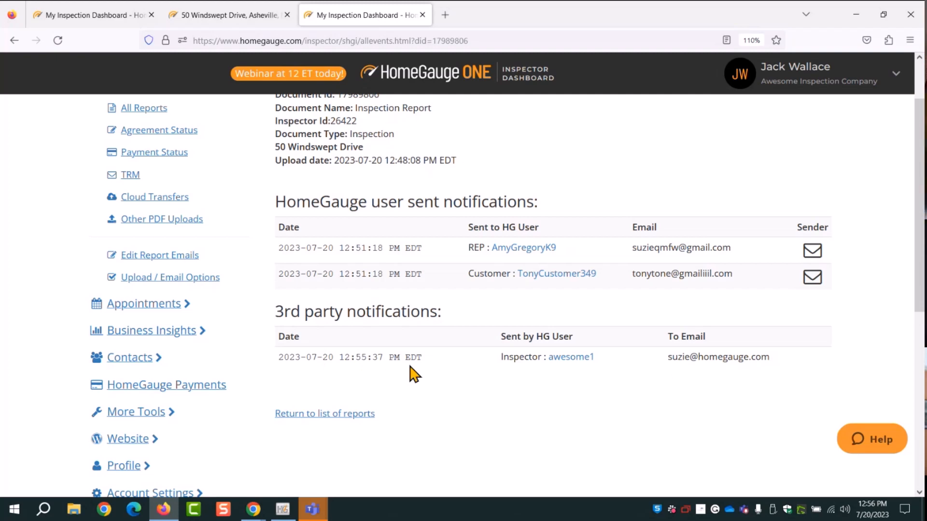
{"action": "scroll", "coordinate": [402, 343], "scroll_direction": "up", "scroll_amount": 3}
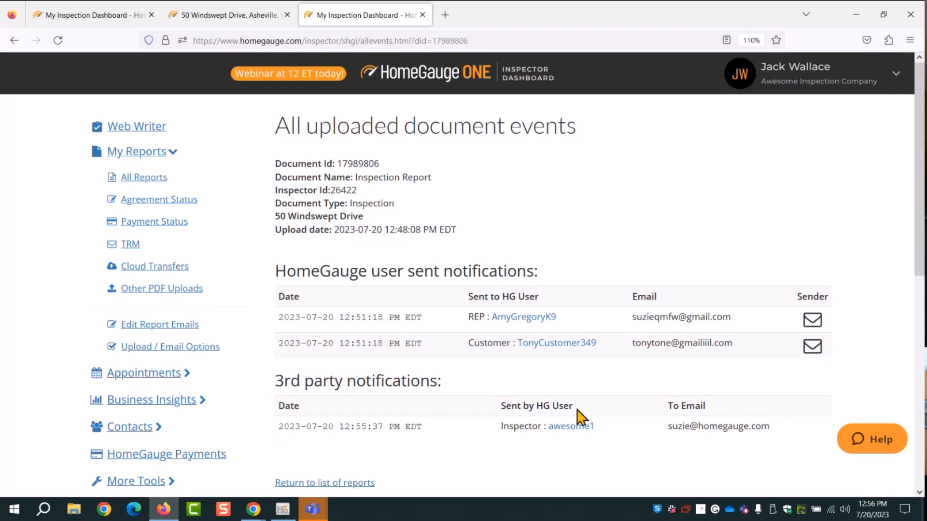
{"action": "left_click_drag", "start_coordinate": [575, 406], "coordinate": [501, 403]}
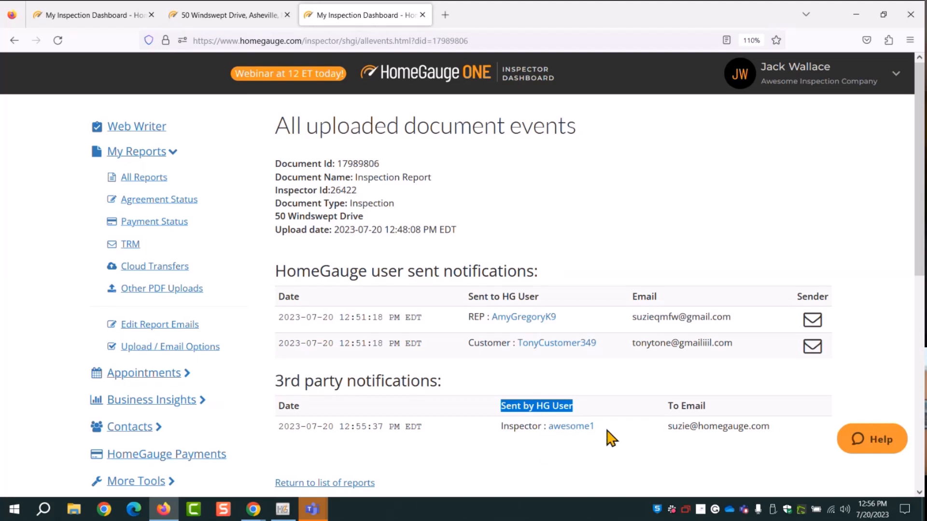
{"action": "left_click_drag", "start_coordinate": [613, 433], "coordinate": [502, 436]}
{"action": "left_click", "coordinate": [504, 439]}
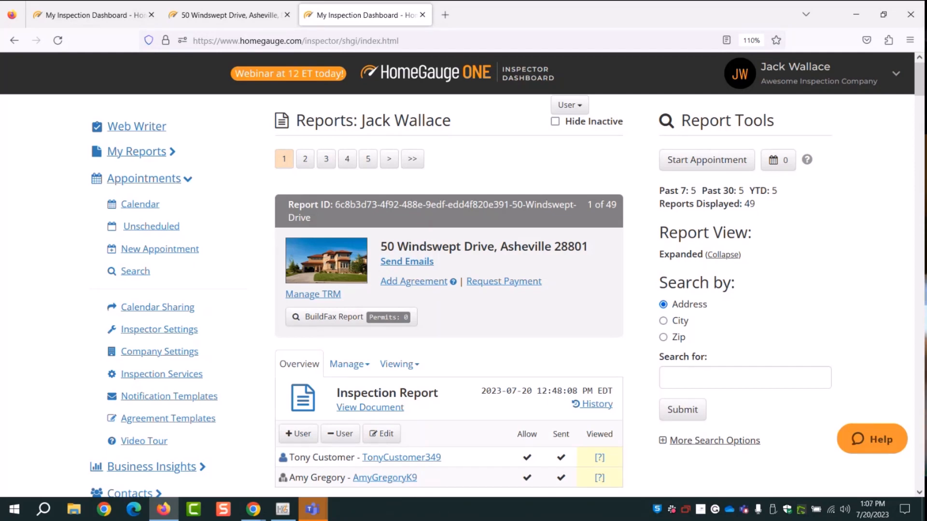
{"action": "left_click", "coordinate": [383, 369]}
{"action": "scroll", "coordinate": [468, 362], "scroll_direction": "down", "scroll_amount": 3}
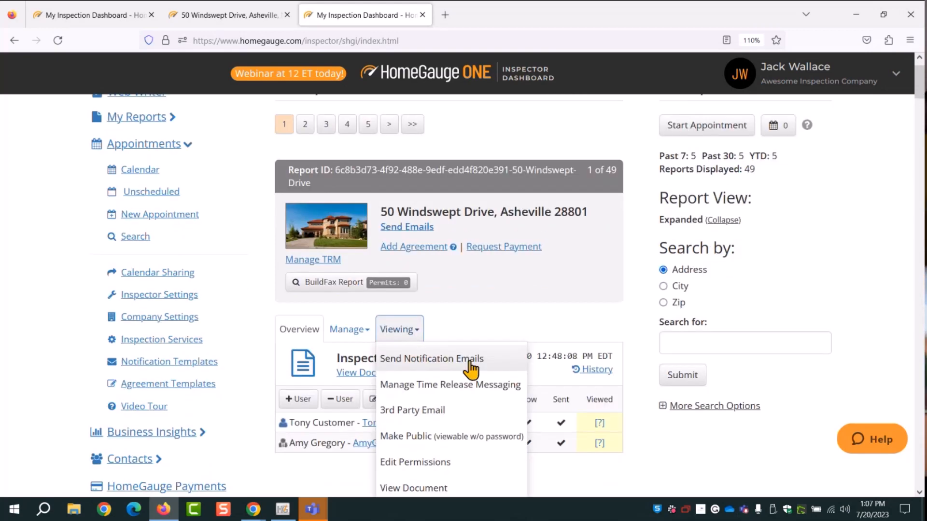
{"action": "left_click", "coordinate": [412, 236]}
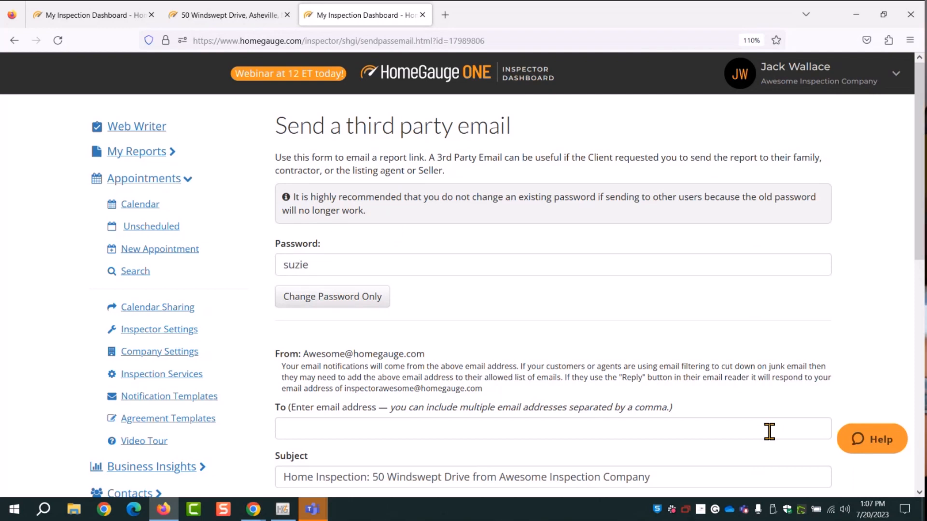
{"action": "left_click", "coordinate": [130, 151]}
{"action": "left_click", "coordinate": [144, 177]}
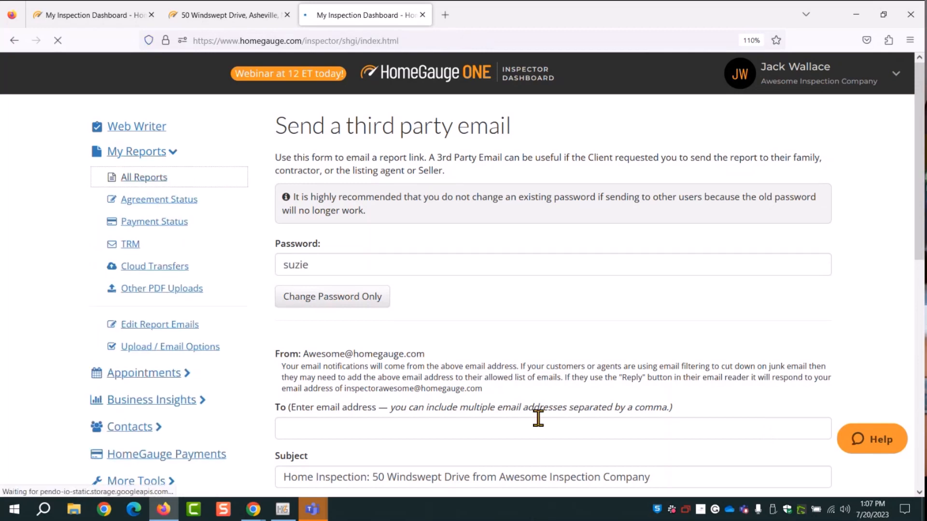
{"action": "scroll", "coordinate": [497, 420], "scroll_direction": "down", "scroll_amount": 3}
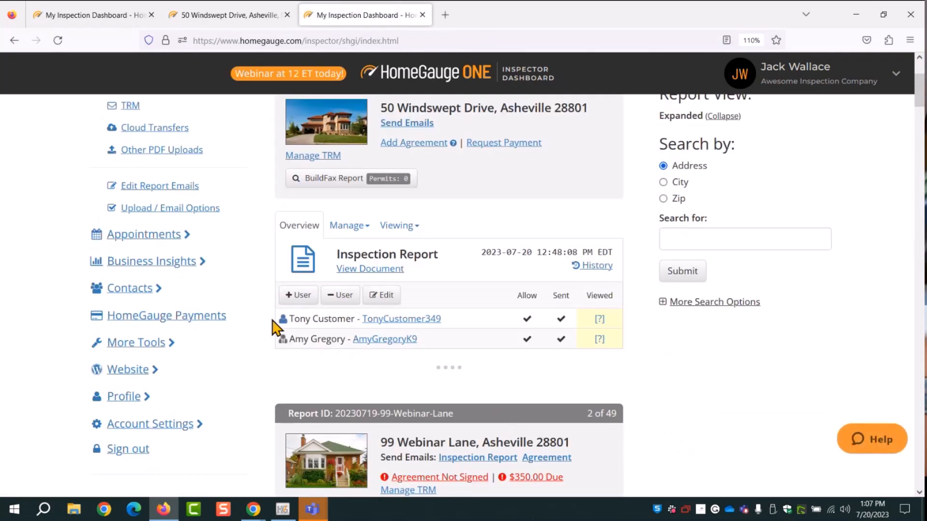
Highlight both listed users' names on the report card, then open the Viewing dropdown
{"action": "left_click_drag", "start_coordinate": [272, 320], "coordinate": [332, 318]}
{"action": "left_click_drag", "start_coordinate": [282, 339], "coordinate": [350, 341]}
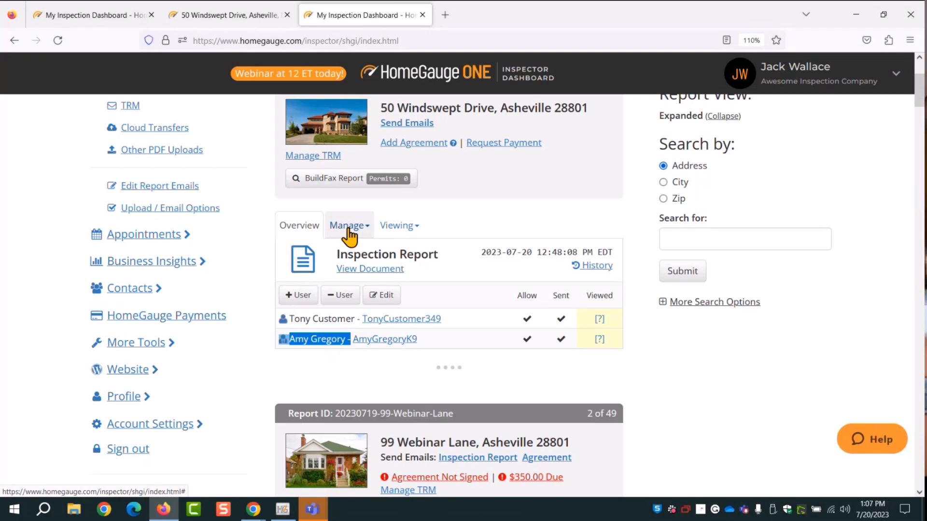
{"action": "left_click", "coordinate": [307, 332]}
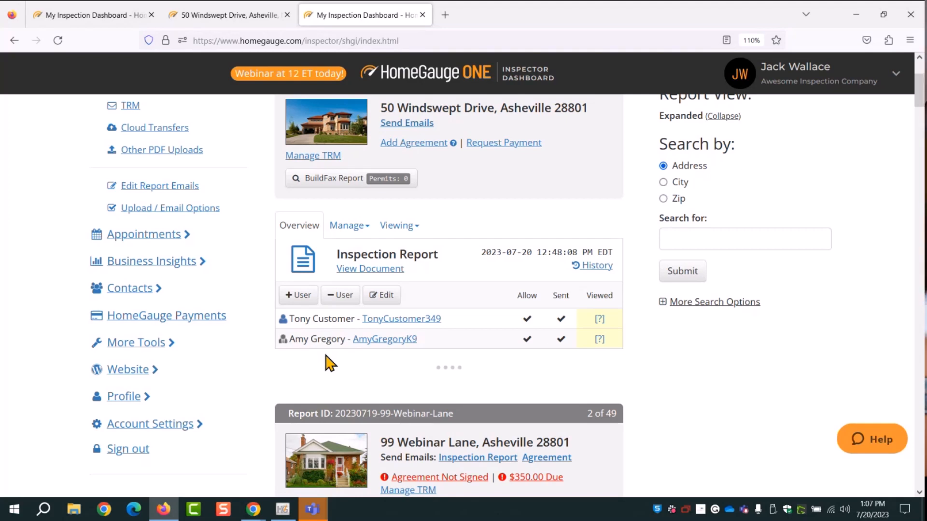
{"action": "left_click_drag", "start_coordinate": [296, 338], "coordinate": [343, 340]}
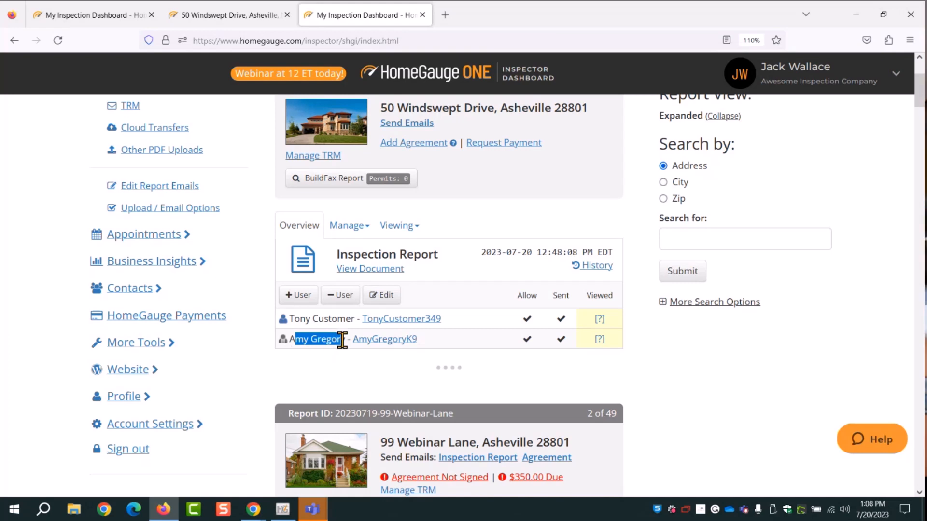
{"action": "left_click", "coordinate": [309, 344]}
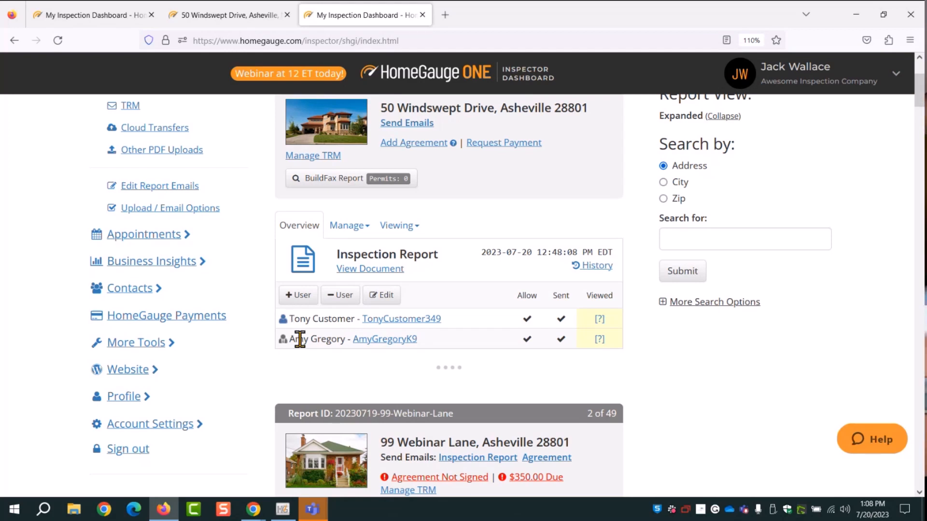
{"action": "left_click", "coordinate": [397, 226]}
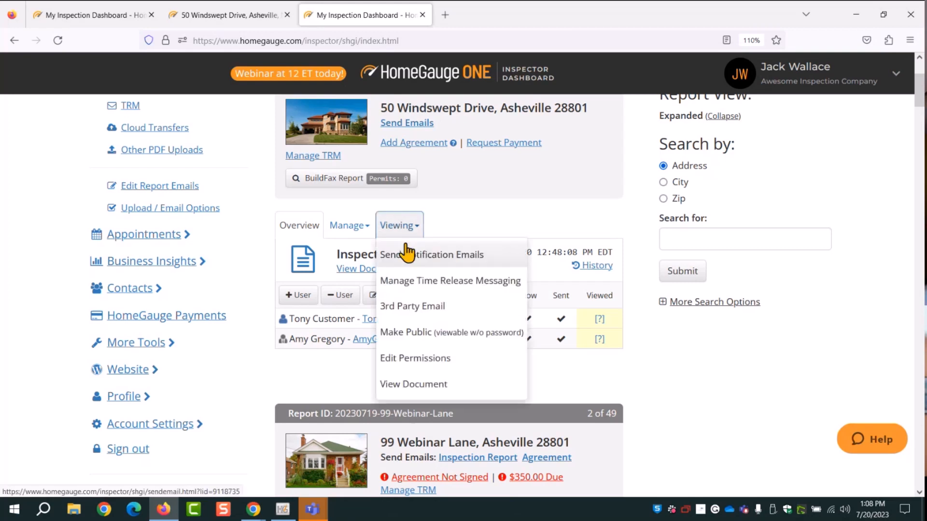
In the 3rd Party Email form, clear the old Password value and type a new report password
{"action": "left_click", "coordinate": [416, 307]}
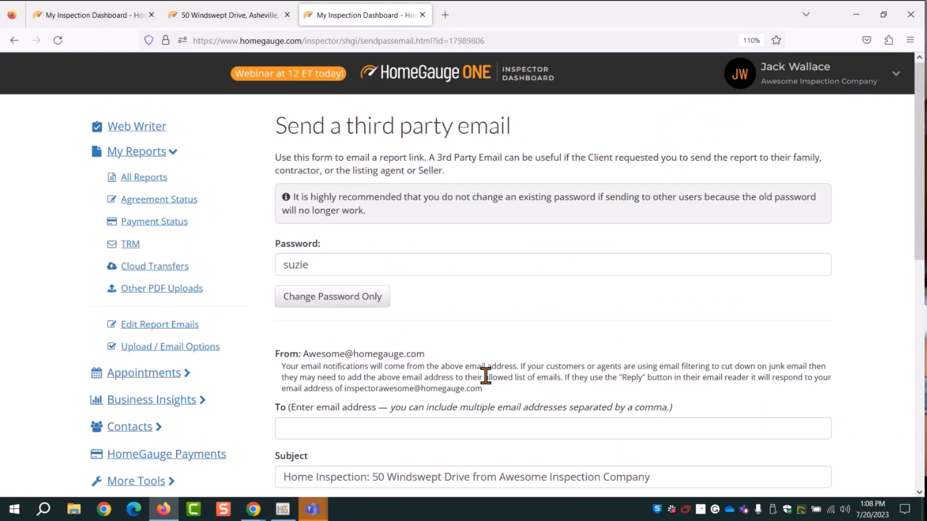
{"action": "left_click_drag", "start_coordinate": [320, 267], "coordinate": [257, 266]}
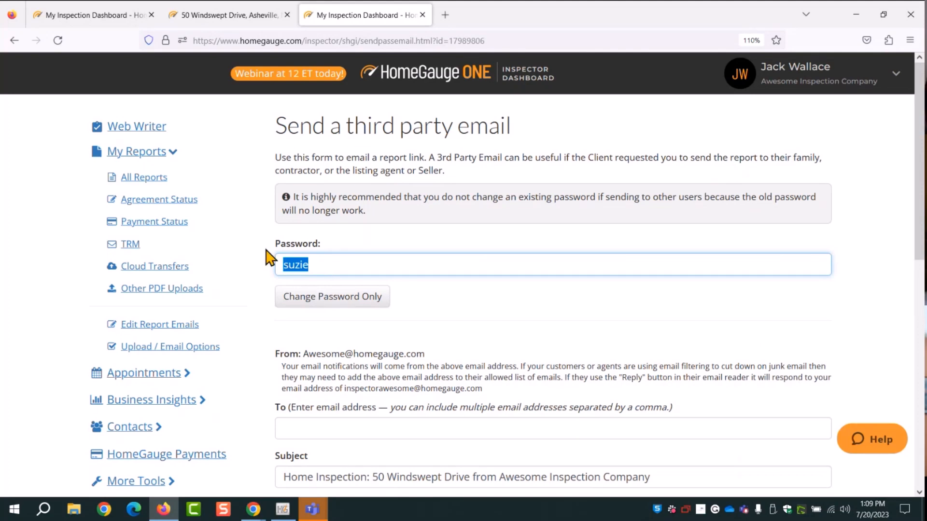
{"action": "left_click", "coordinate": [318, 266]}
{"action": "key", "text": "BackSpace"}
{"action": "key", "text": "BackSpace"}
{"action": "key", "text": "BackSpace"}
{"action": "key", "text": "BackSpace"}
{"action": "key", "text": "BackSpace"}
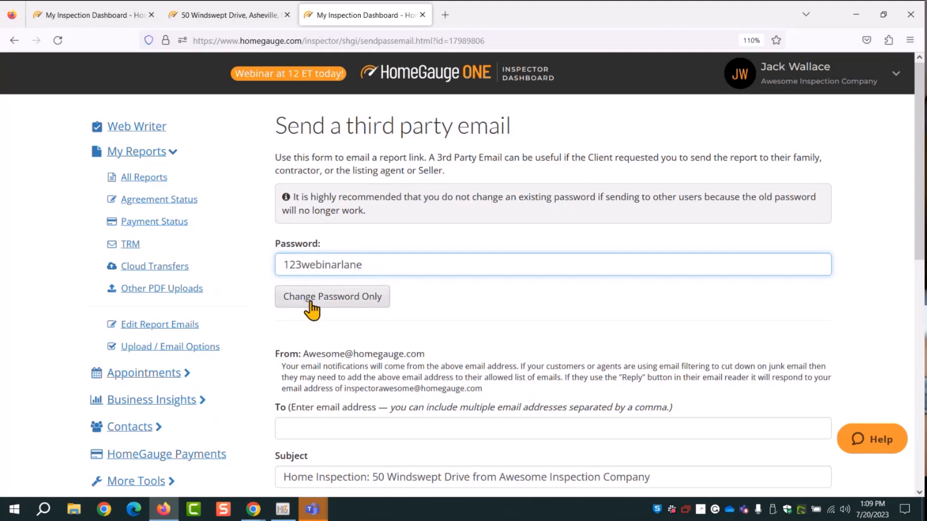
{"action": "scroll", "coordinate": [425, 302], "scroll_direction": "down", "scroll_amount": 10}
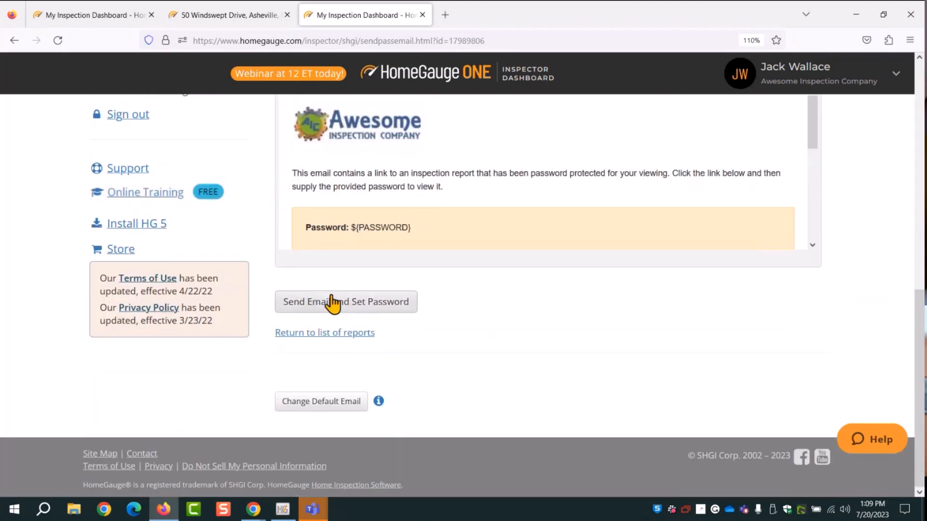
{"action": "scroll", "coordinate": [329, 300], "scroll_direction": "up", "scroll_amount": 7}
Enter the recipient's e-mail address in To and send the email with the new password
{"action": "left_click", "coordinate": [314, 302]}
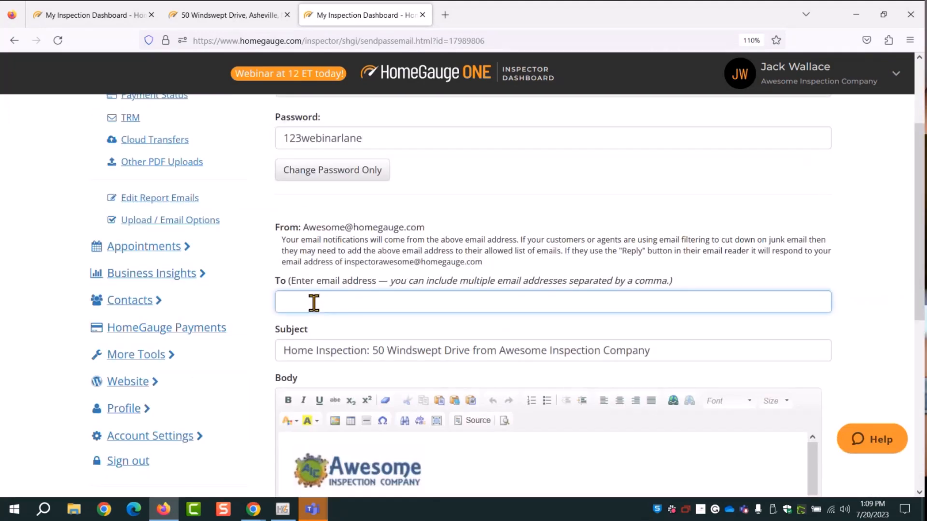
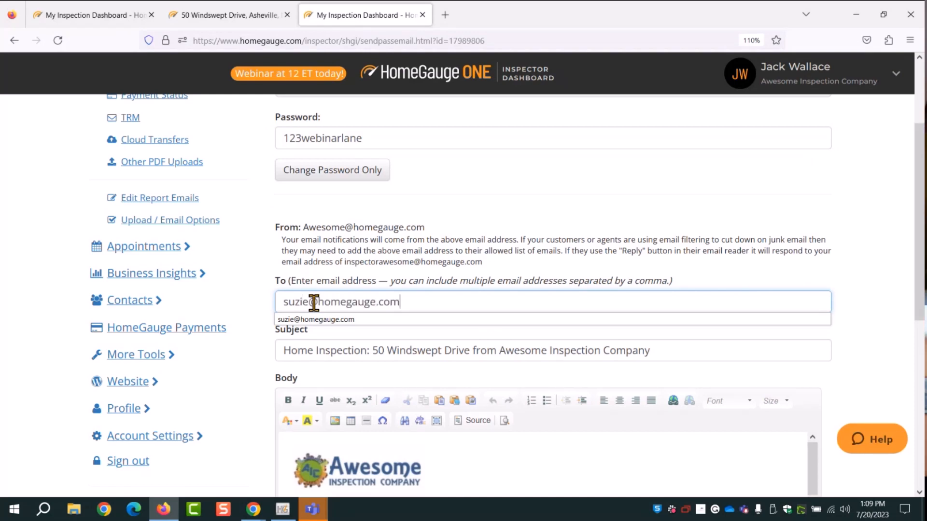
{"action": "scroll", "coordinate": [480, 351], "scroll_direction": "down", "scroll_amount": 6}
{"action": "left_click", "coordinate": [372, 378]}
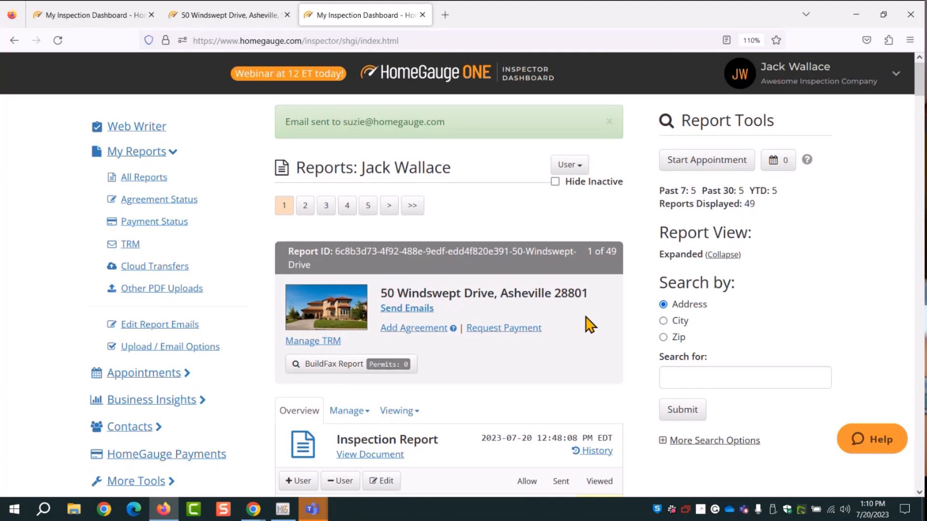
{"action": "scroll", "coordinate": [549, 366], "scroll_direction": "down", "scroll_amount": 3}
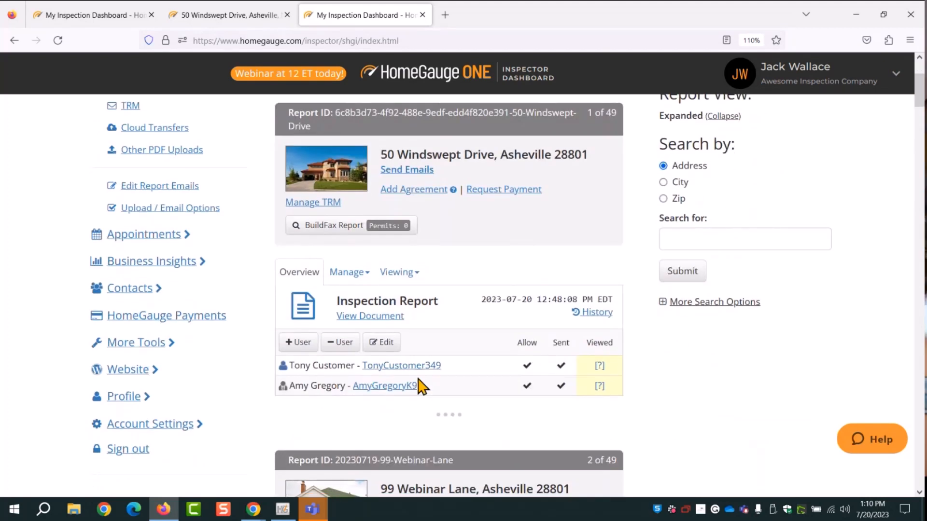
Open the client report portal as the client user, closing the duplicate tab
{"action": "left_click", "coordinate": [402, 365]}
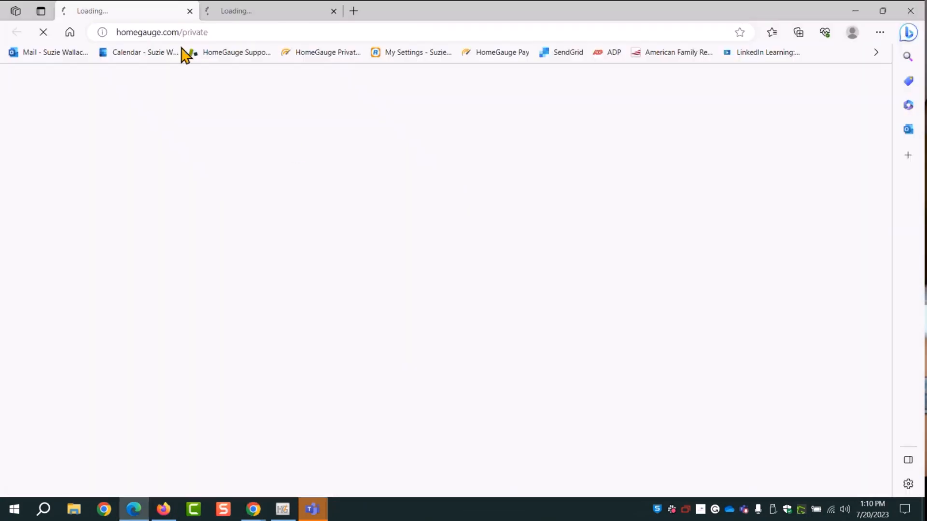
{"action": "left_click", "coordinate": [333, 13]}
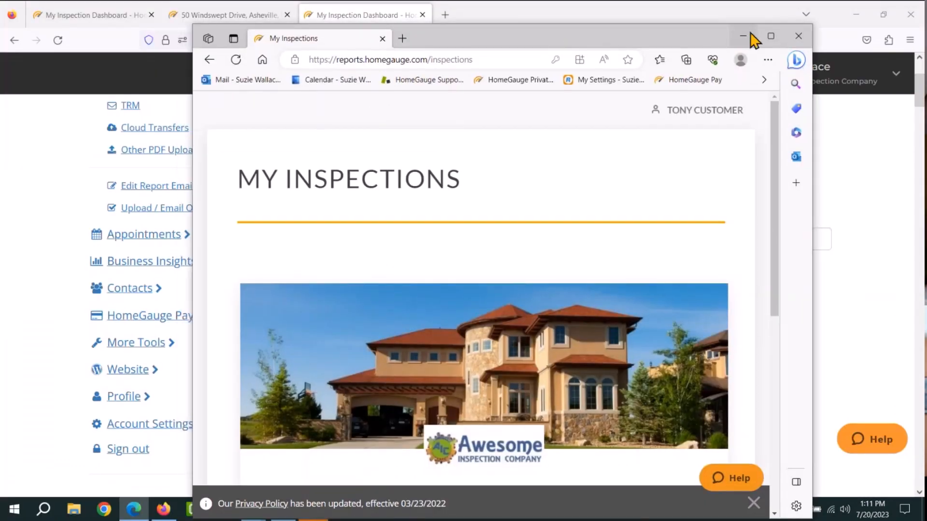
{"action": "scroll", "coordinate": [661, 227], "scroll_direction": "down", "scroll_amount": 3}
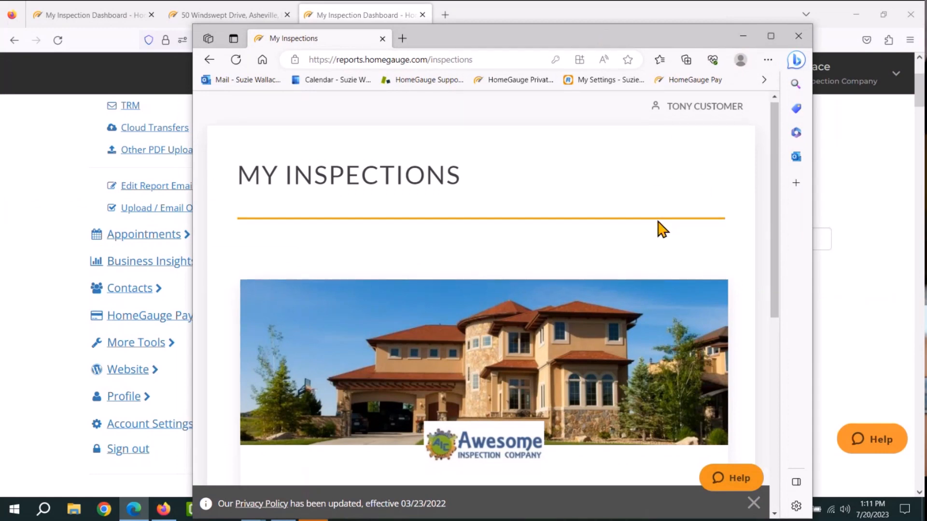
{"action": "scroll", "coordinate": [657, 231], "scroll_direction": "down", "scroll_amount": 2}
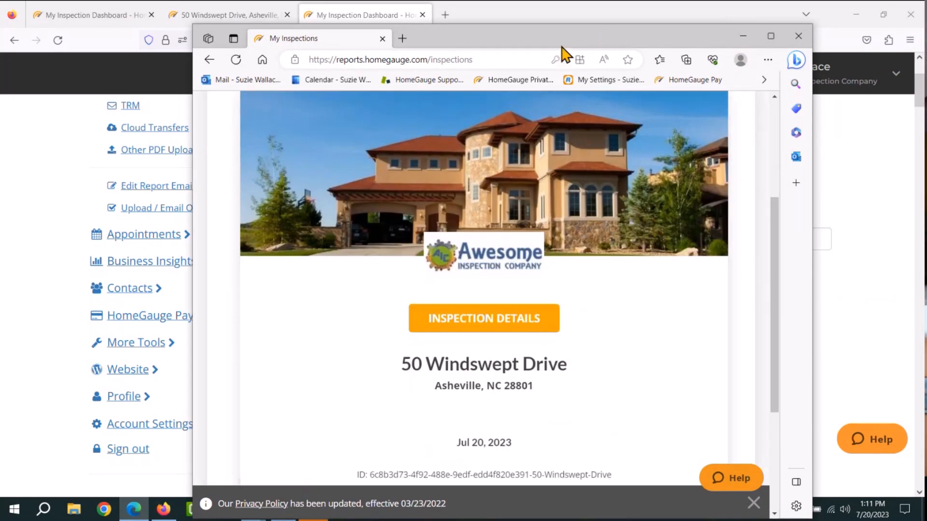
{"action": "mouse_move", "coordinate": [558, 41]}
{"action": "left_mouse_down"}
{"action": "mouse_move", "coordinate": [507, 468]}
{"action": "mouse_move", "coordinate": [610, 234]}
{"action": "mouse_move", "coordinate": [558, 55]}
{"action": "left_mouse_up"}
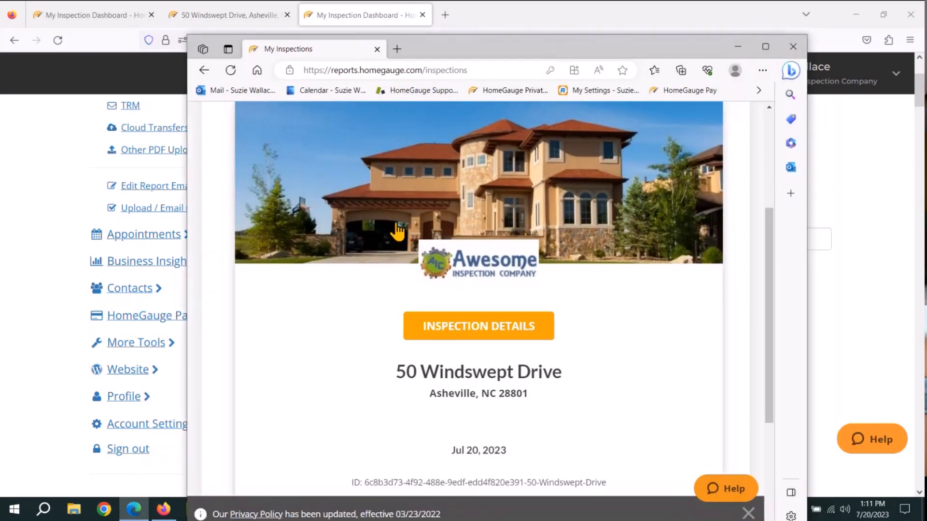
{"action": "left_click", "coordinate": [454, 338]}
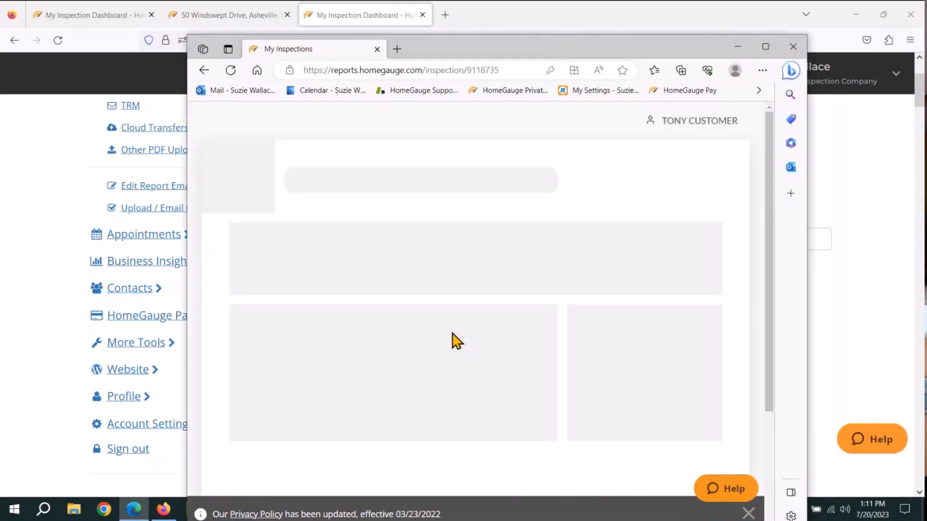
{"action": "left_click", "coordinate": [765, 47]}
{"action": "scroll", "coordinate": [432, 237], "scroll_direction": "down", "scroll_amount": 10}
{"action": "scroll", "coordinate": [494, 268], "scroll_direction": "up", "scroll_amount": 10}
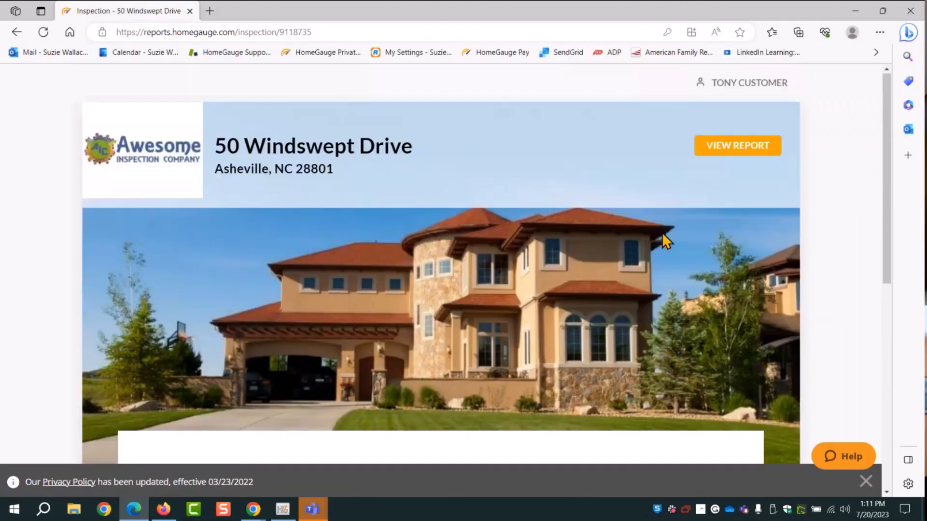
{"action": "left_click", "coordinate": [715, 156]}
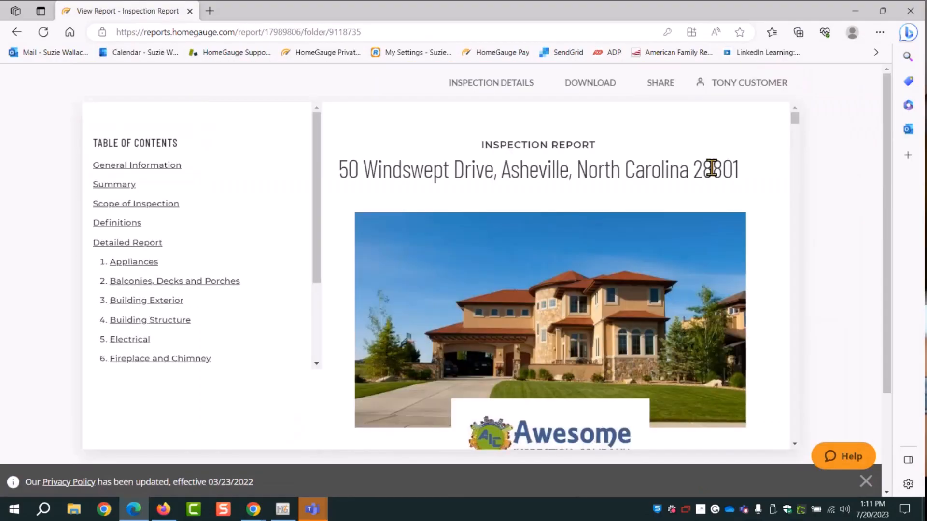
Forward the report to the recipient's e-mail address with Send Email, then minimize Edge
{"action": "left_click", "coordinate": [660, 92]}
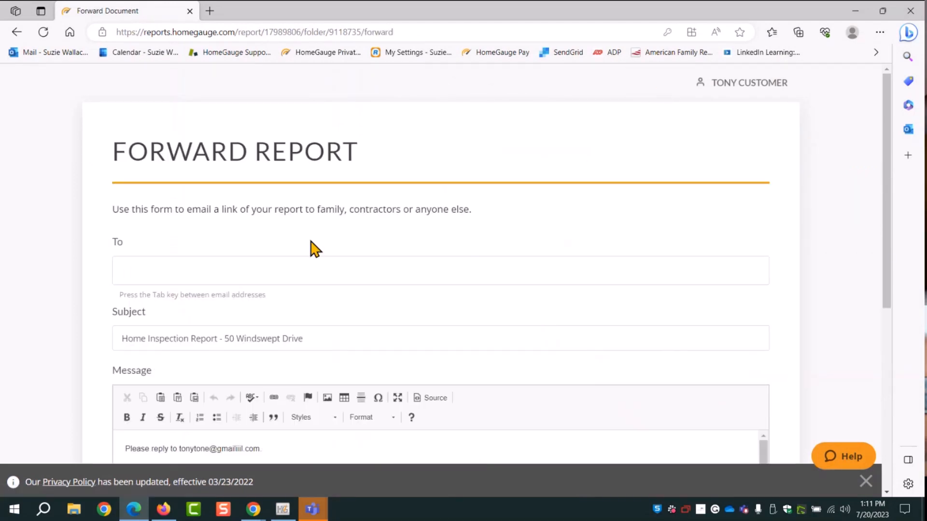
{"action": "left_click", "coordinate": [135, 270]}
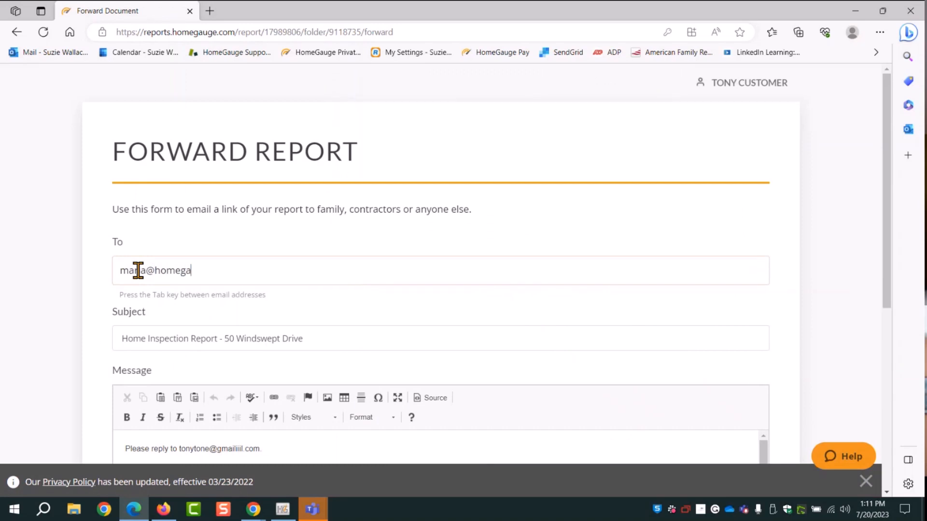
{"action": "scroll", "coordinate": [784, 317], "scroll_direction": "down", "scroll_amount": 4}
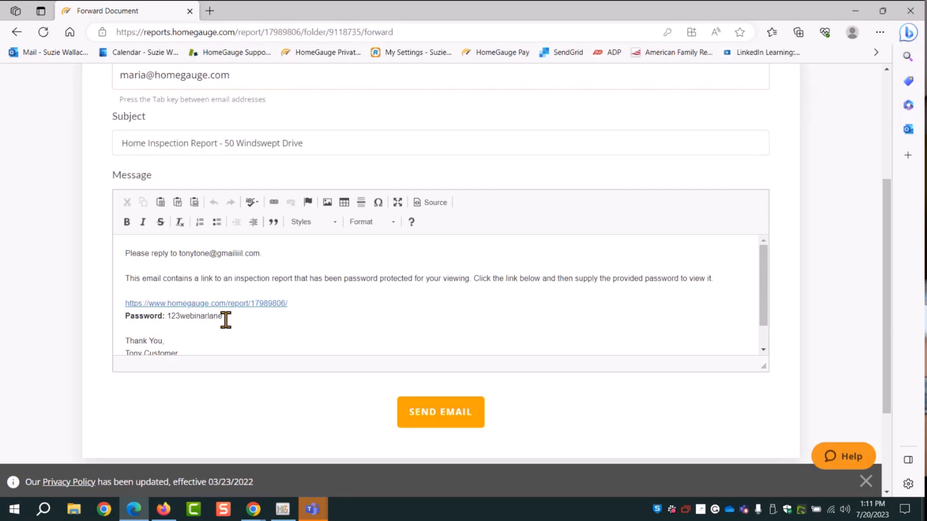
{"action": "left_click_drag", "start_coordinate": [225, 320], "coordinate": [165, 317]}
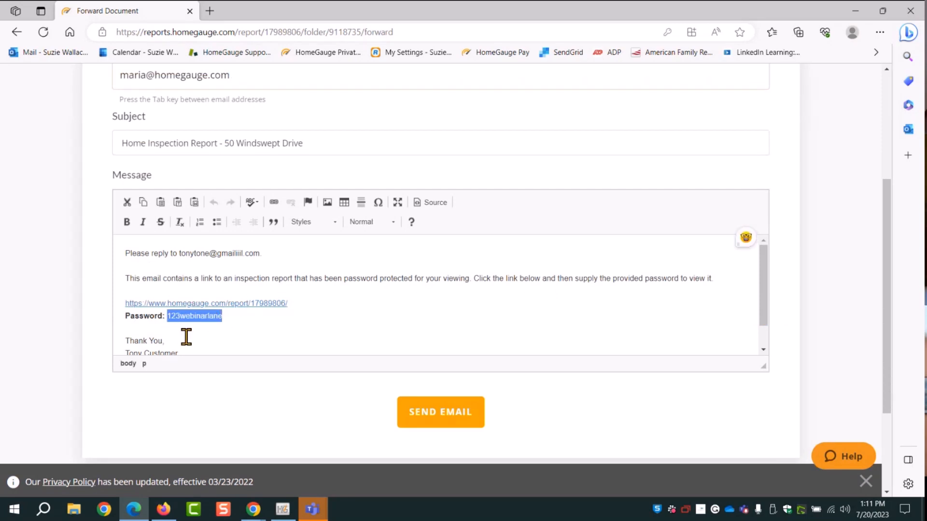
{"action": "left_click", "coordinate": [268, 325]}
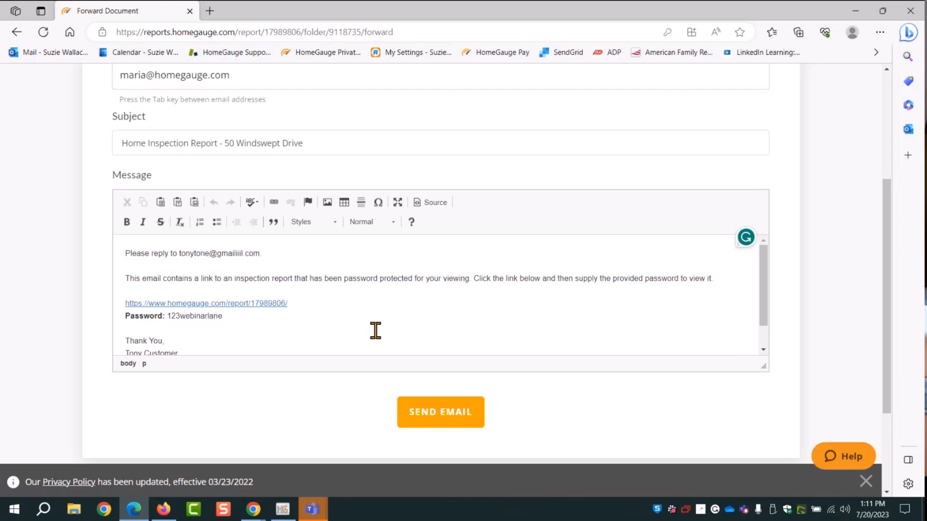
{"action": "left_click", "coordinate": [438, 418]}
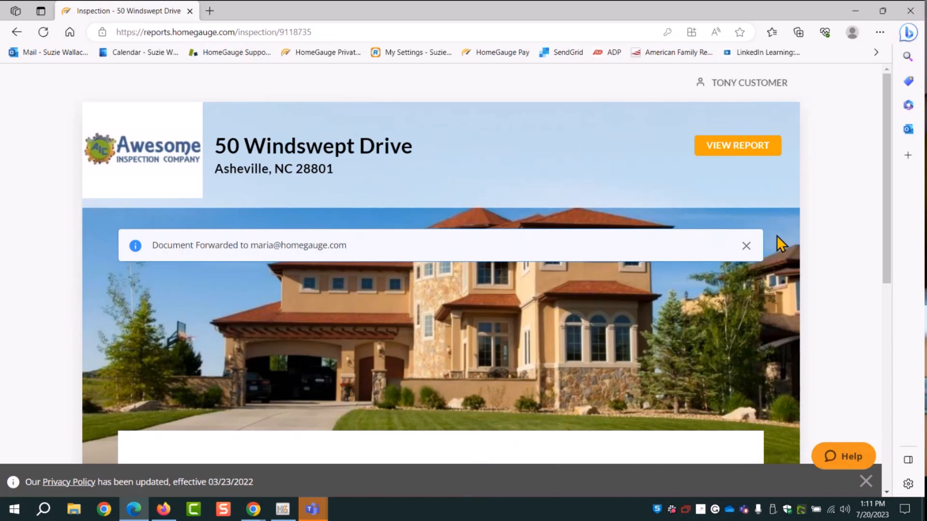
{"action": "left_click", "coordinate": [850, 14]}
{"action": "left_click", "coordinate": [57, 40]}
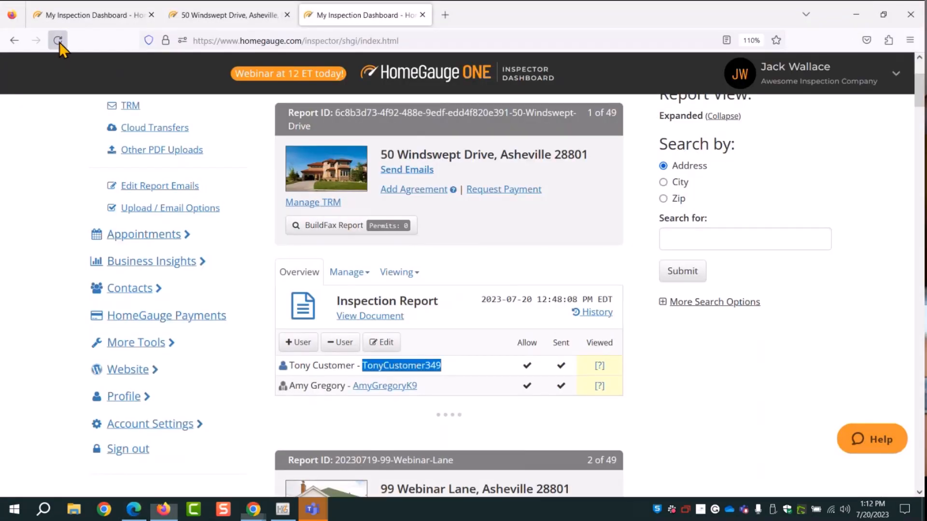
{"action": "left_click", "coordinate": [598, 395]}
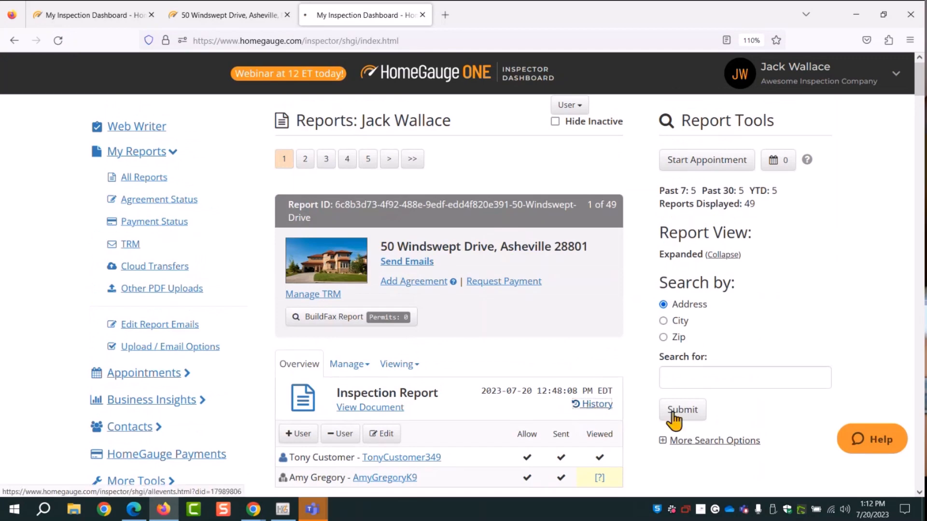
{"action": "scroll", "coordinate": [708, 392], "scroll_direction": "down", "scroll_amount": 3}
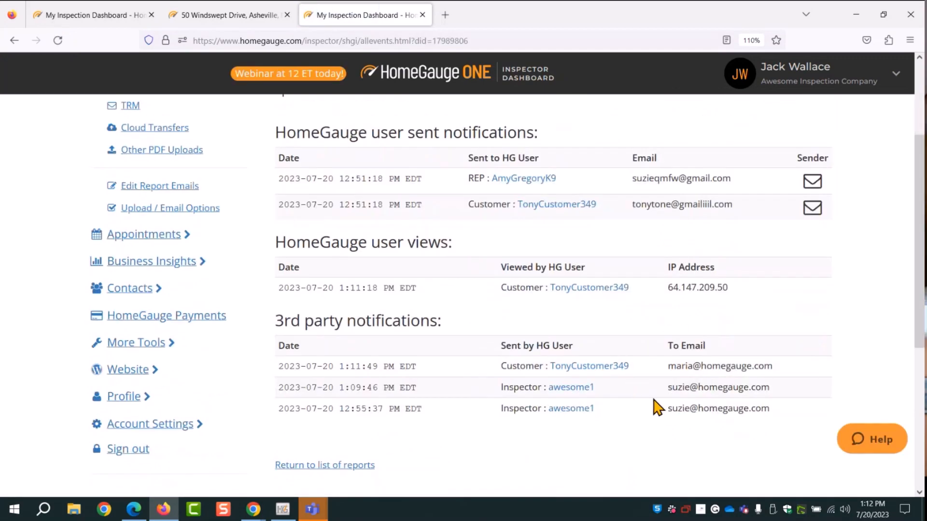
Highlight the customer's third-party forward and the inspector's notification entries, then return to All Reports
{"action": "double_click", "coordinate": [537, 366]}
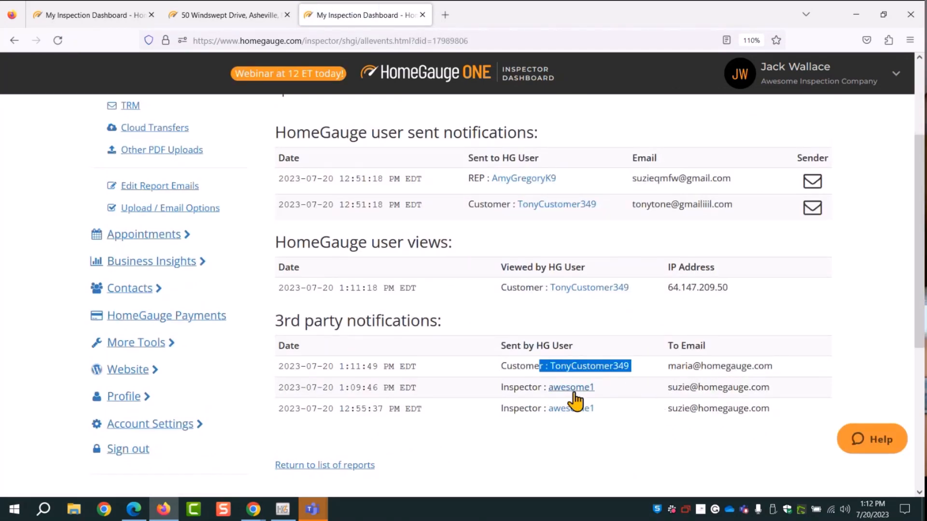
{"action": "left_click_drag", "start_coordinate": [798, 368], "coordinate": [660, 367]}
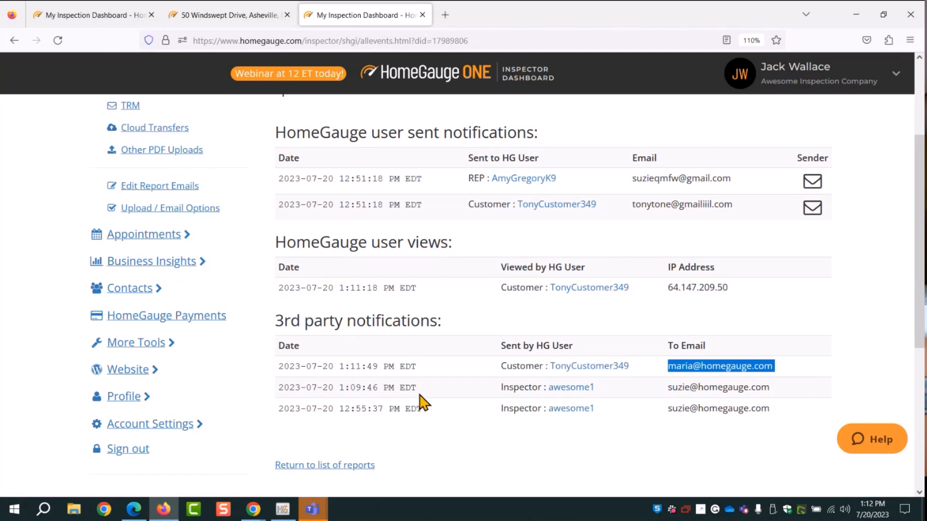
{"action": "left_click_drag", "start_coordinate": [609, 388], "coordinate": [547, 389]}
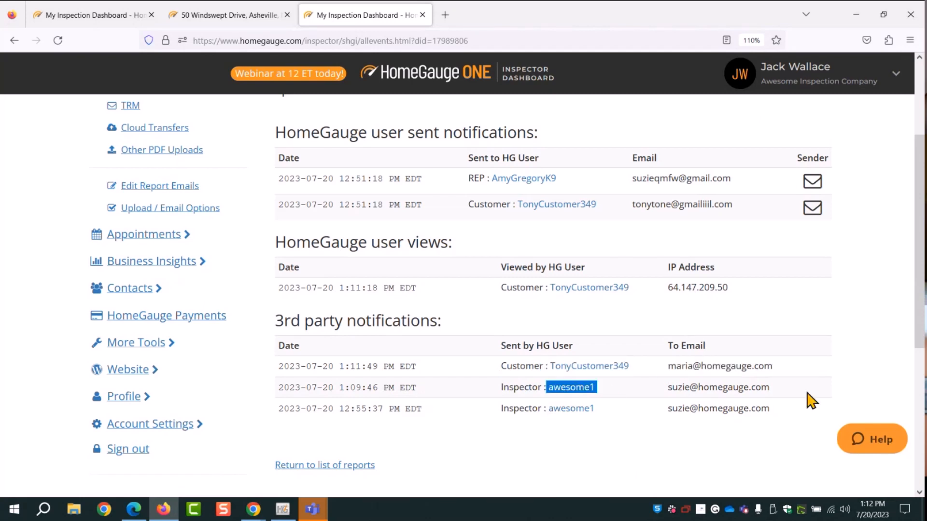
{"action": "left_click_drag", "start_coordinate": [806, 393], "coordinate": [670, 394]}
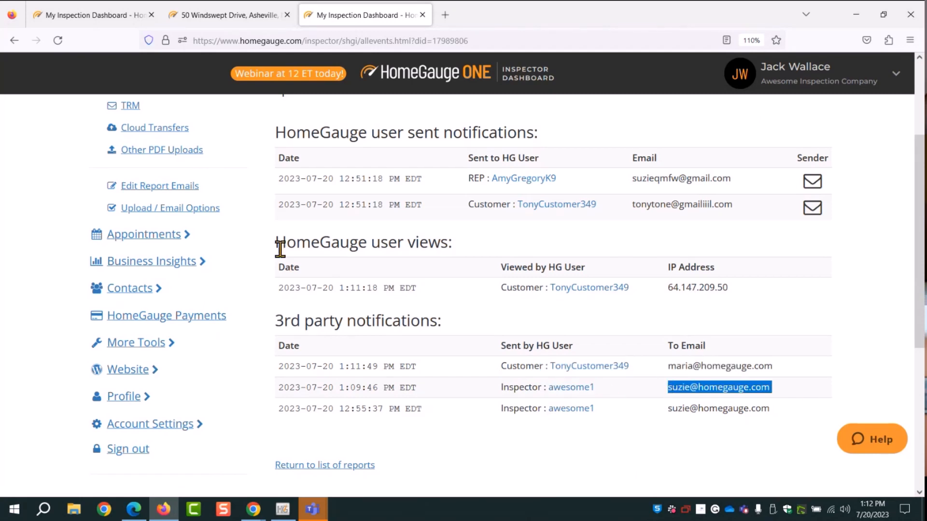
{"action": "scroll", "coordinate": [279, 246], "scroll_direction": "up", "scroll_amount": 3}
{"action": "left_click", "coordinate": [153, 182]}
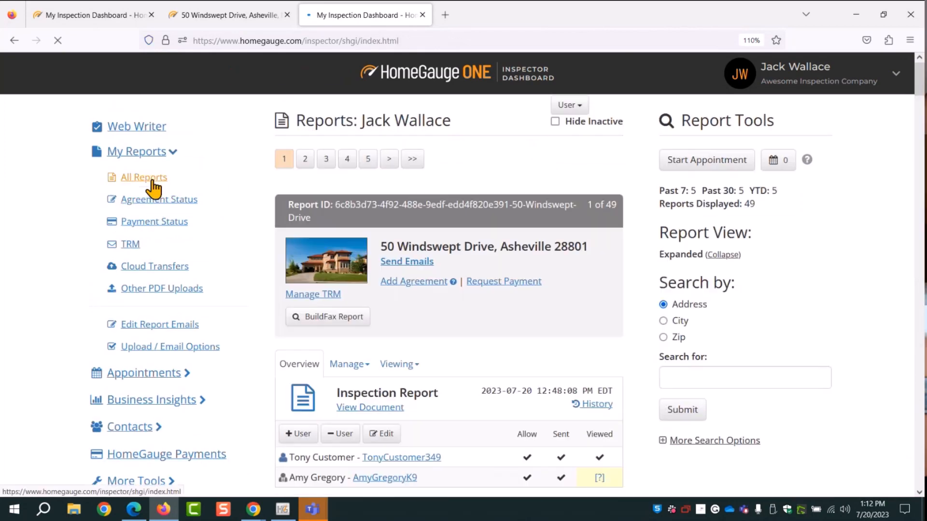
Paste a new report password over the old one and save with Change Password Only
{"action": "left_click", "coordinate": [400, 379]}
{"action": "scroll", "coordinate": [427, 318], "scroll_direction": "down", "scroll_amount": 3}
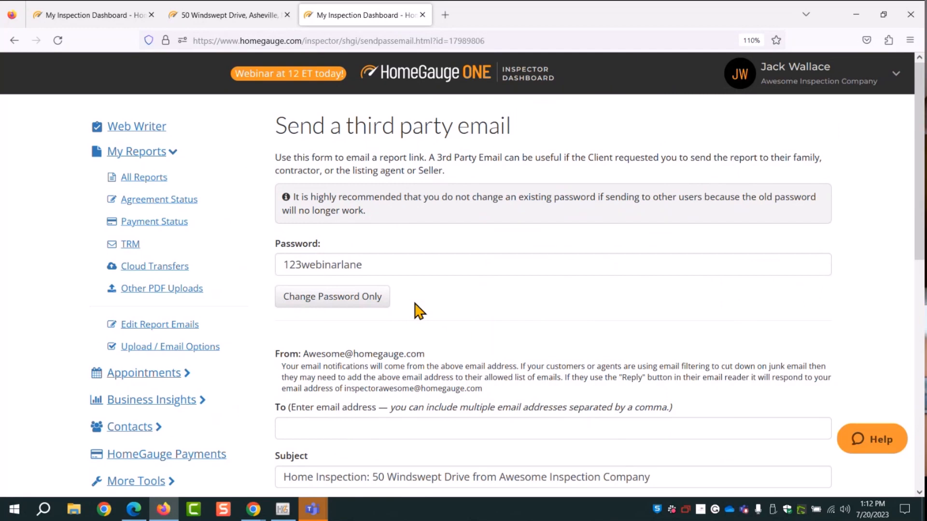
{"action": "left_click_drag", "start_coordinate": [363, 265], "coordinate": [271, 267]}
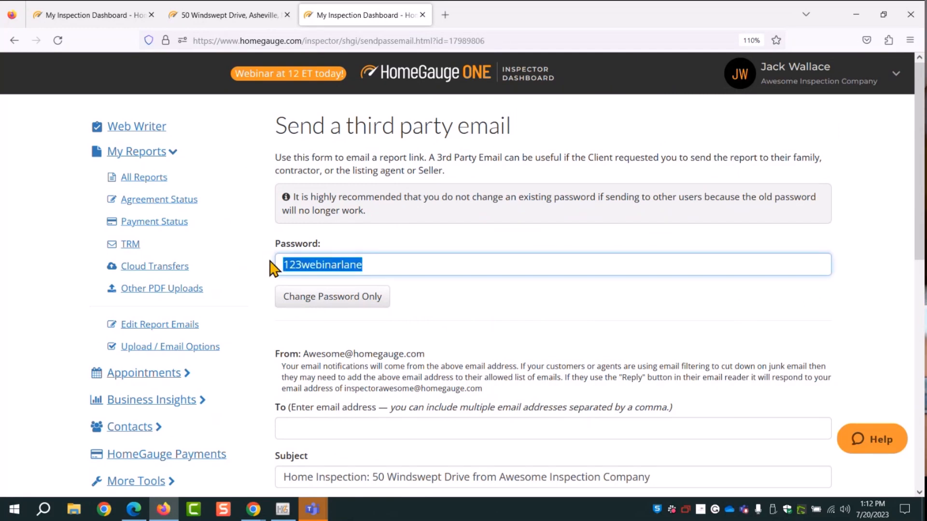
{"action": "key", "text": "ctrl+v"}
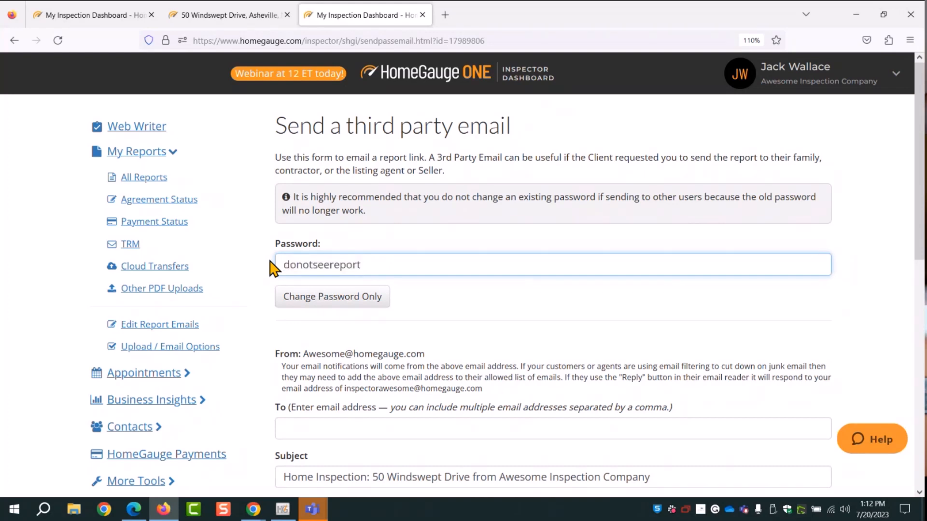
{"action": "left_click", "coordinate": [330, 301]}
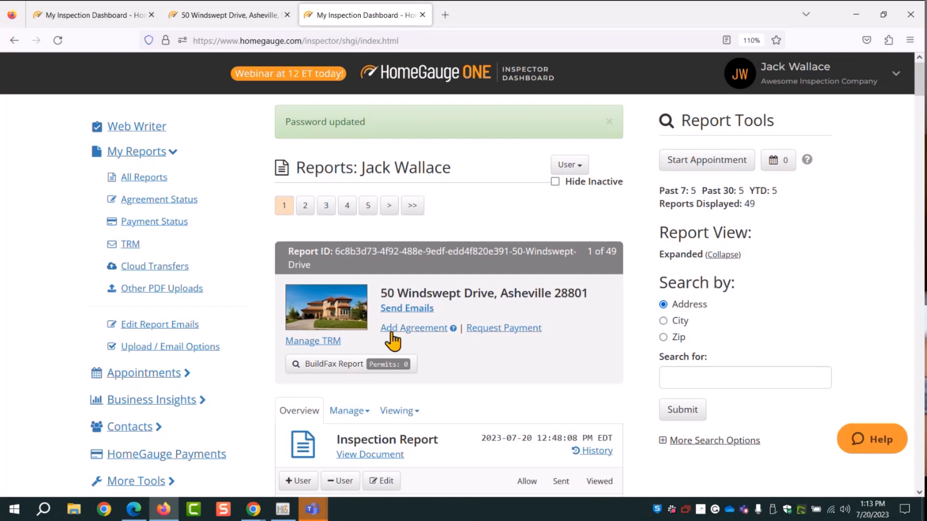
Open the report's Edit Permissions page from the Viewing menu
{"action": "scroll", "coordinate": [523, 340], "scroll_direction": "down", "scroll_amount": 3}
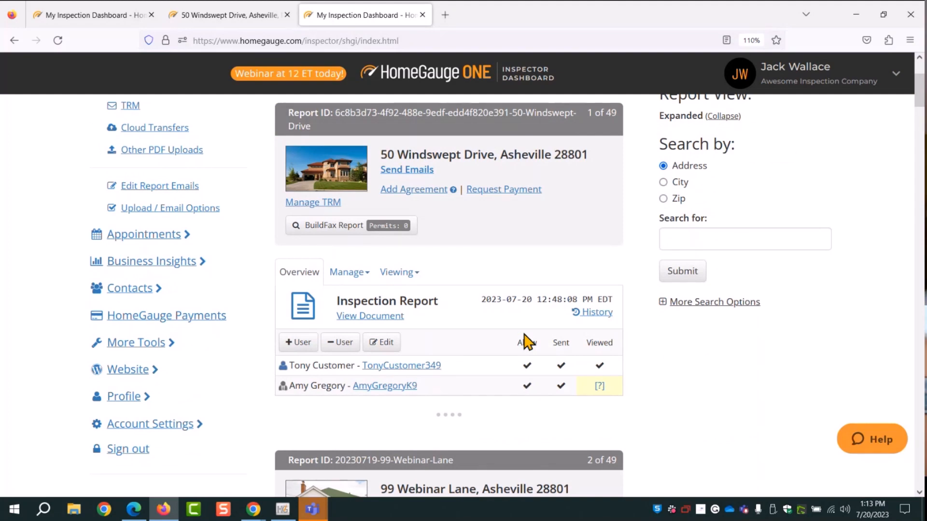
{"action": "left_click", "coordinate": [400, 278]}
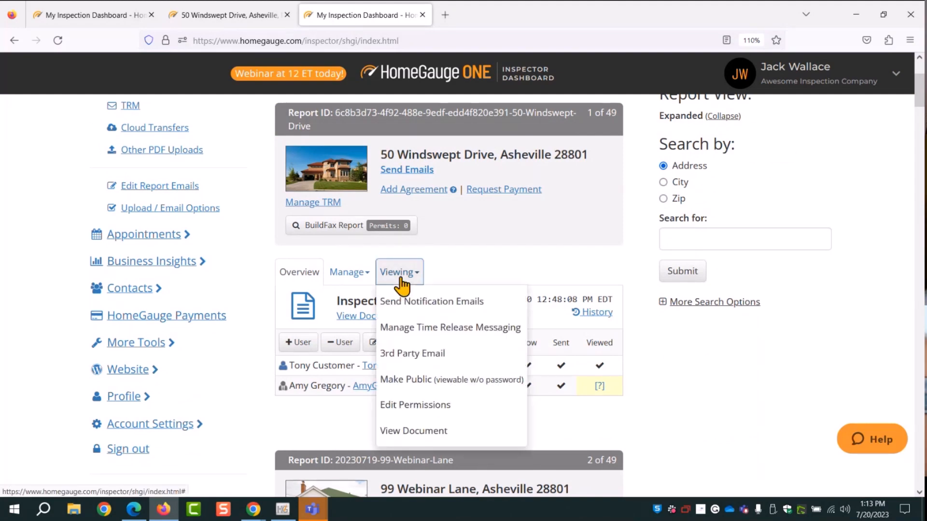
{"action": "left_click", "coordinate": [410, 406]}
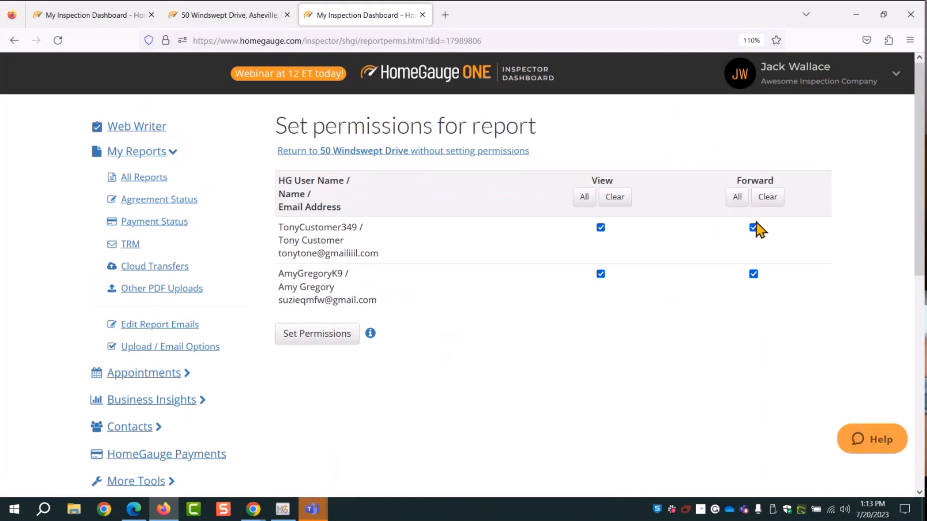
Uncheck Forward for both the customer and the agent, then save the permissions
{"action": "left_click", "coordinate": [753, 228]}
{"action": "left_click", "coordinate": [754, 274]}
{"action": "left_click", "coordinate": [299, 341]}
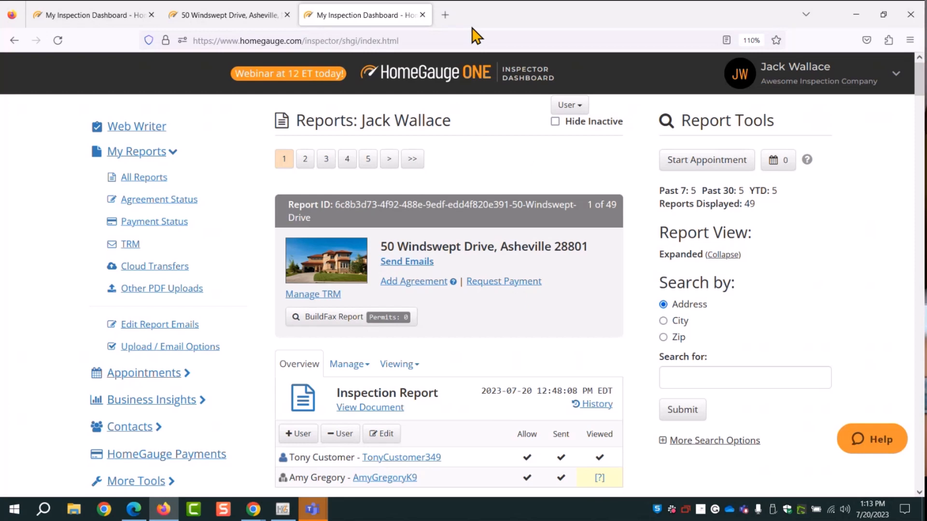
Check that the report's third-party email form shows the new report password
{"action": "left_click", "coordinate": [398, 364]}
{"action": "left_click", "coordinate": [414, 448]}
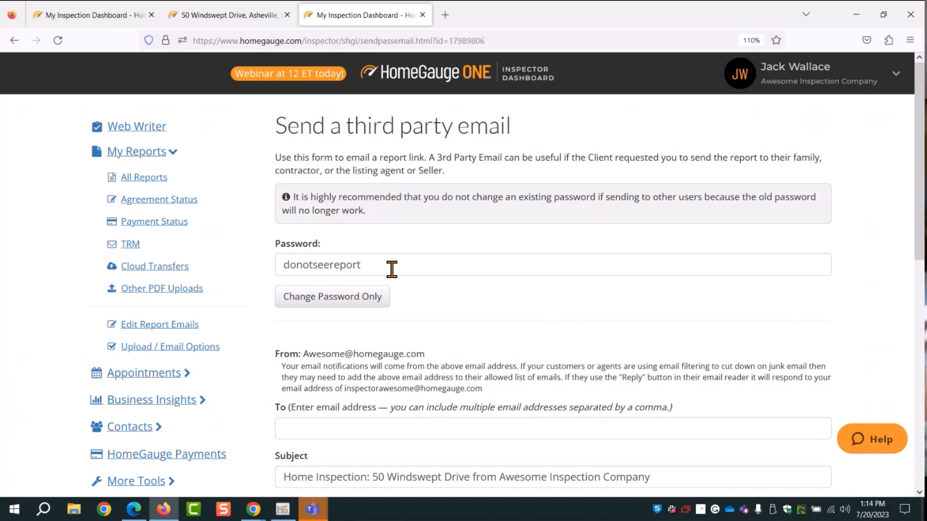
{"action": "left_click_drag", "start_coordinate": [384, 263], "coordinate": [279, 263]}
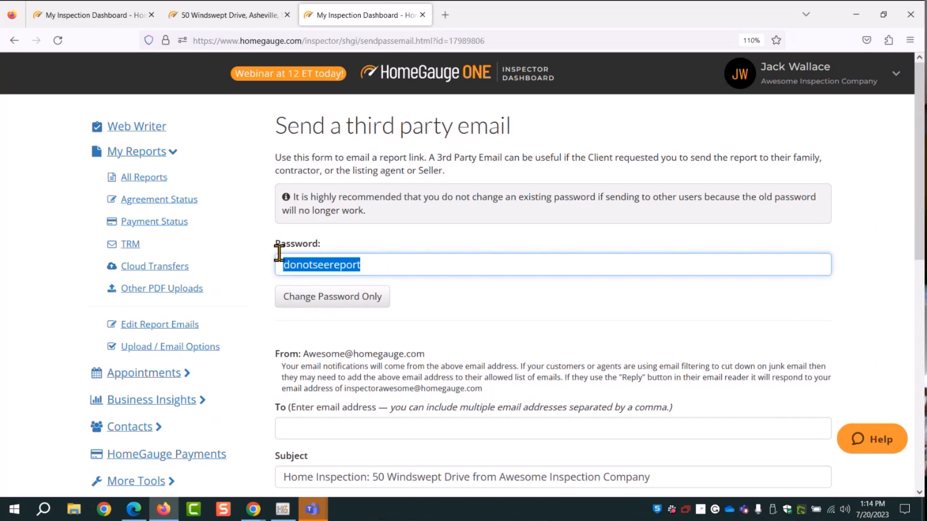
{"action": "left_click", "coordinate": [279, 252]}
{"action": "left_click_drag", "start_coordinate": [362, 263], "coordinate": [264, 280]}
Revisit All Reports and reopen the third-party email form, then bring up the portal's My Inspections list
{"action": "left_click", "coordinate": [244, 277]}
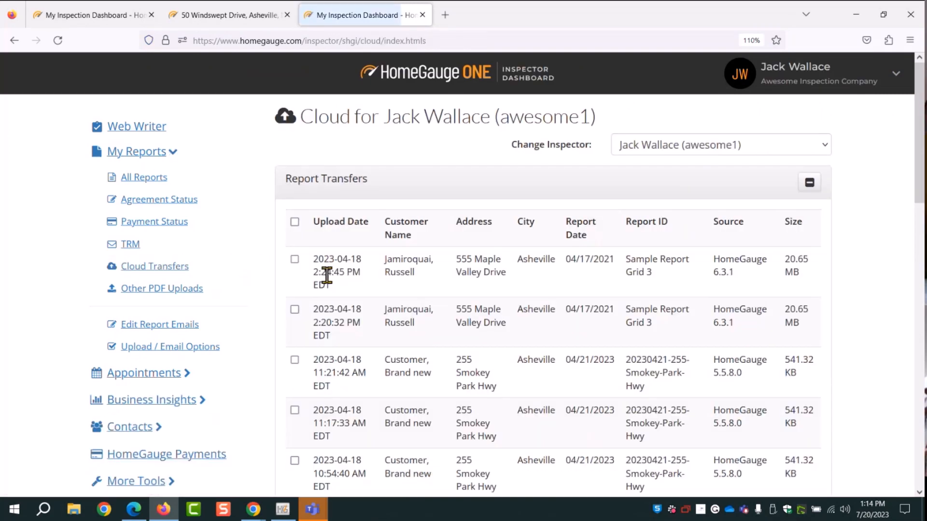
{"action": "left_click", "coordinate": [142, 184]}
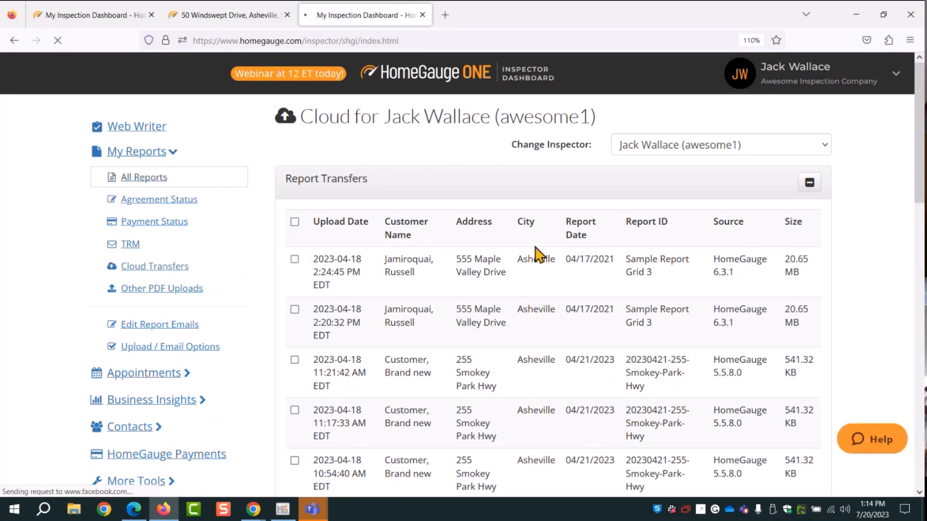
{"action": "scroll", "coordinate": [507, 323], "scroll_direction": "down", "scroll_amount": 2}
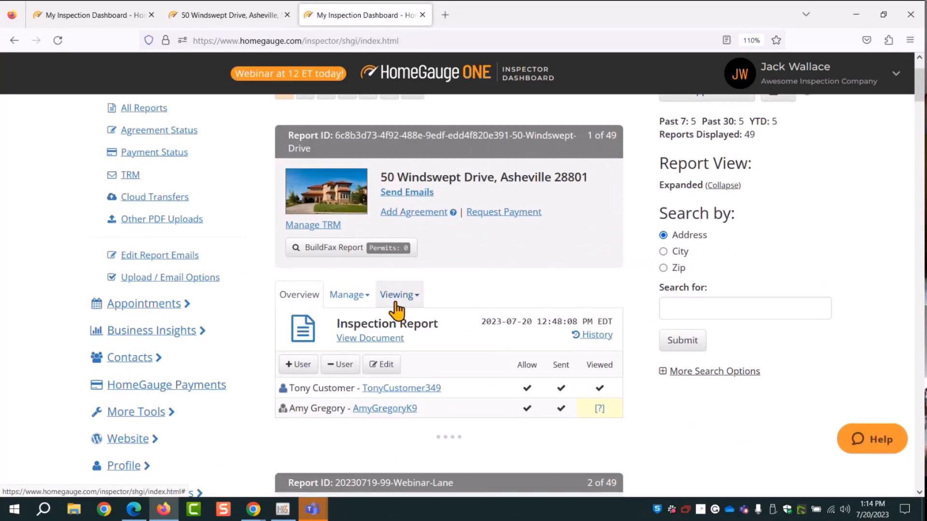
{"action": "left_click", "coordinate": [396, 295]}
{"action": "left_click", "coordinate": [421, 377]}
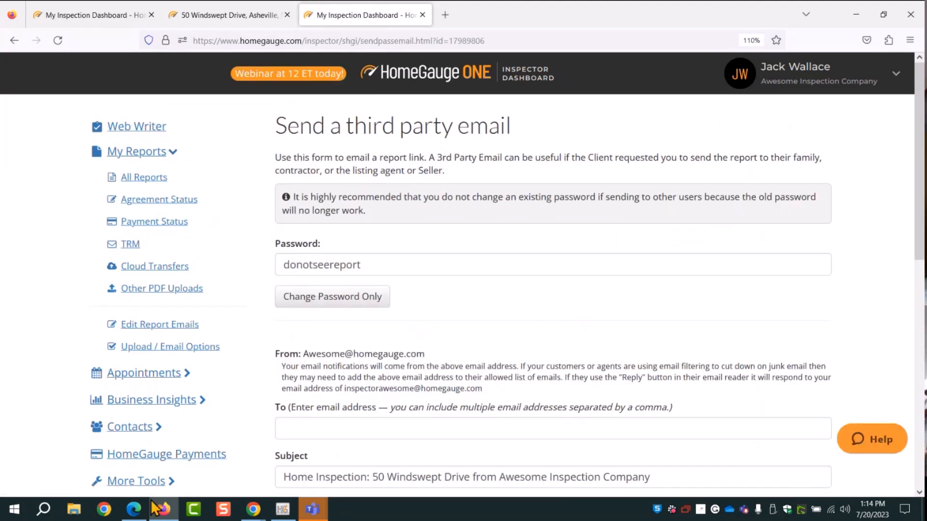
{"action": "left_click", "coordinate": [134, 509]}
{"action": "scroll", "coordinate": [478, 277], "scroll_direction": "down", "scroll_amount": 1}
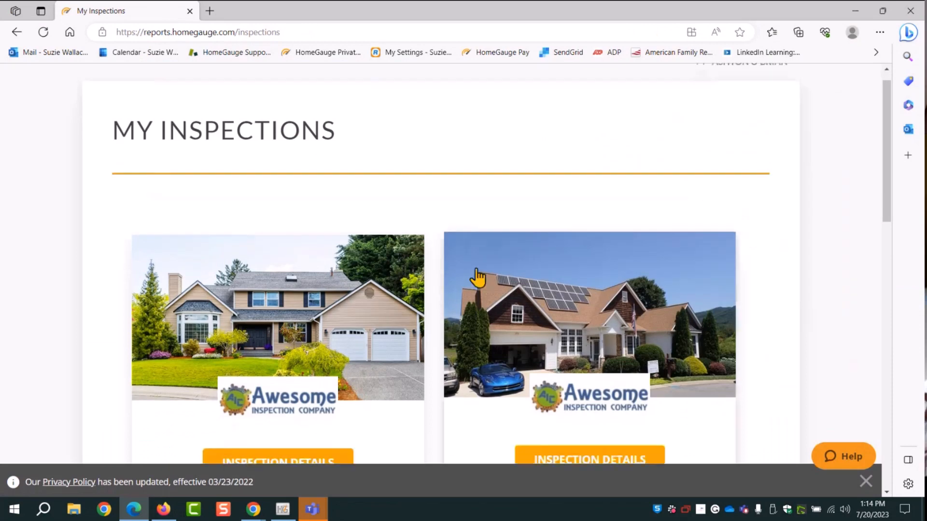
Open the 123 Webinar Lane inspection details and report, then return to the Inspector Dashboard calendar
{"action": "scroll", "coordinate": [478, 278], "scroll_direction": "down", "scroll_amount": 2}
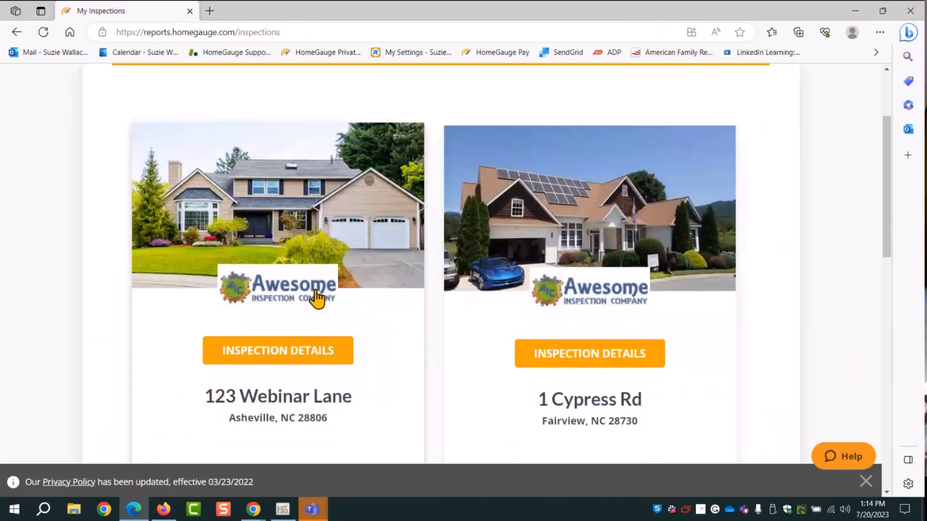
{"action": "left_click", "coordinate": [264, 357]}
{"action": "left_click", "coordinate": [551, 338]}
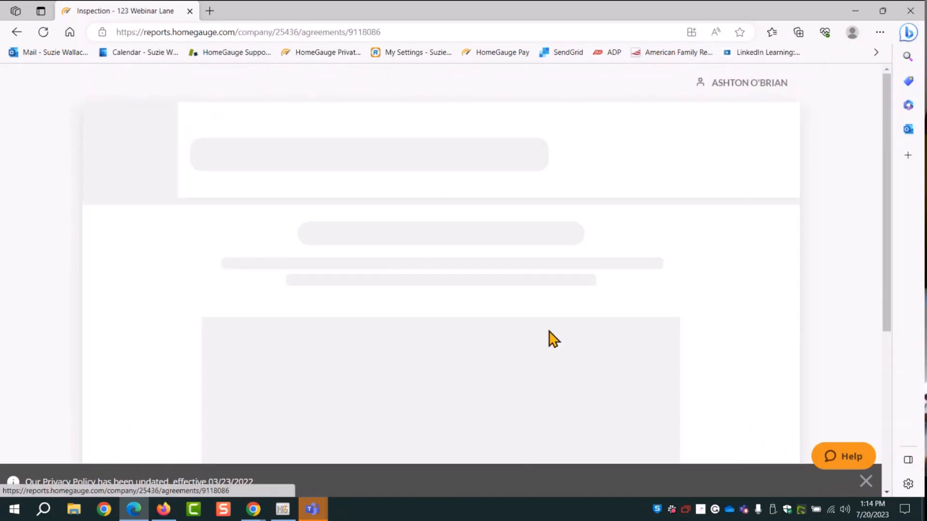
{"action": "scroll", "coordinate": [658, 341], "scroll_direction": "up", "scroll_amount": 5}
{"action": "left_click", "coordinate": [727, 154]}
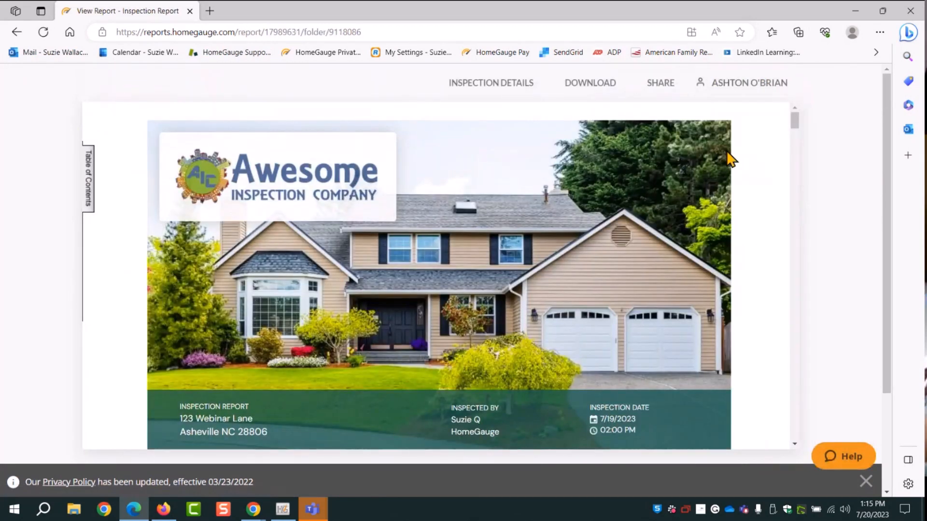
{"action": "left_click", "coordinate": [255, 511]}
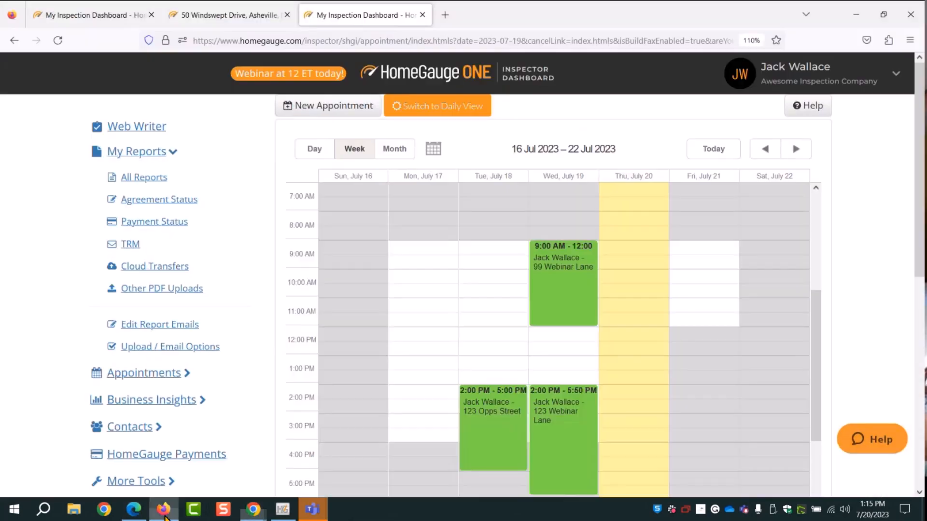
{"action": "left_click", "coordinate": [164, 509]}
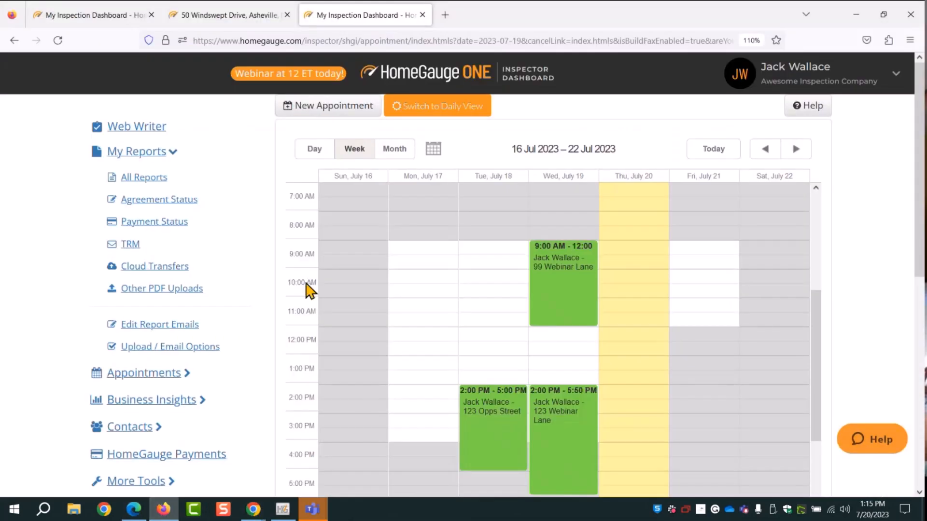
Open 123 Webinar Lane's third-party email form and focus its Password field, then return to the client's report
{"action": "left_click", "coordinate": [148, 179]}
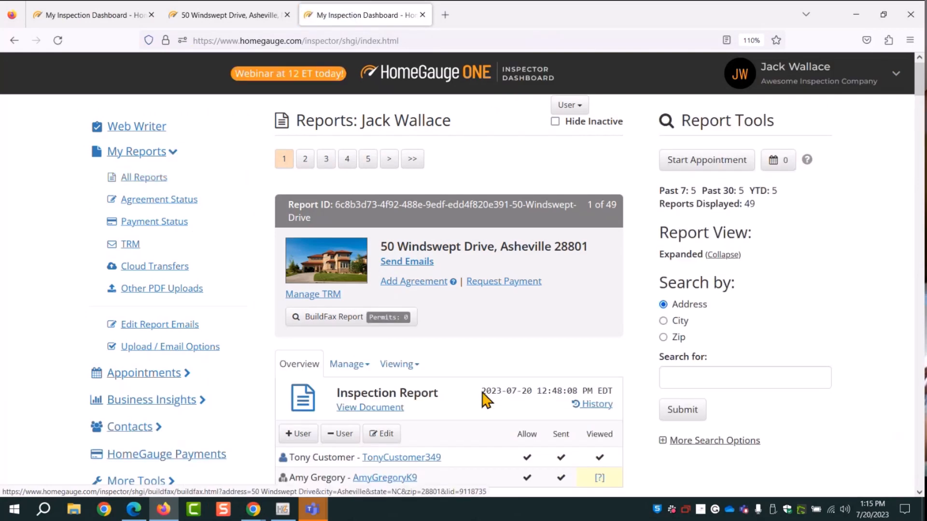
{"action": "scroll", "coordinate": [485, 400], "scroll_direction": "down", "scroll_amount": 20}
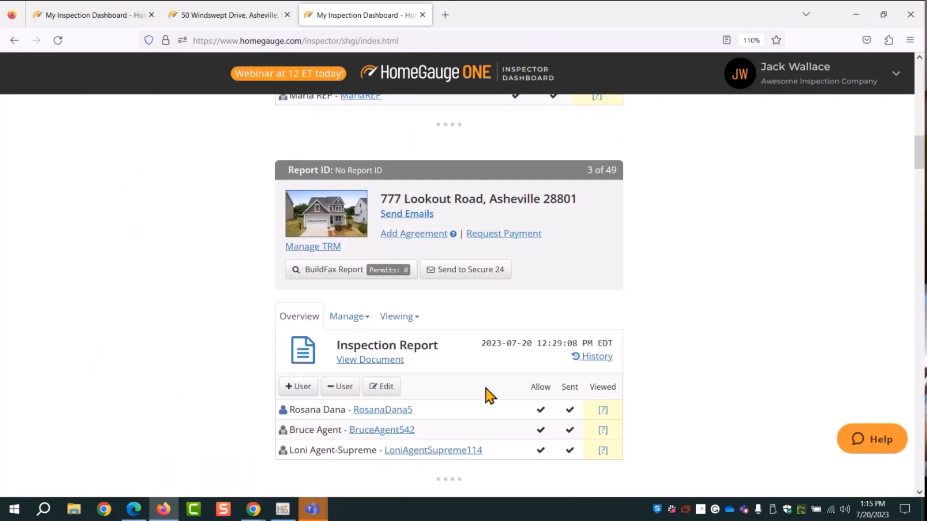
{"action": "scroll", "coordinate": [438, 400], "scroll_direction": "down", "scroll_amount": 10}
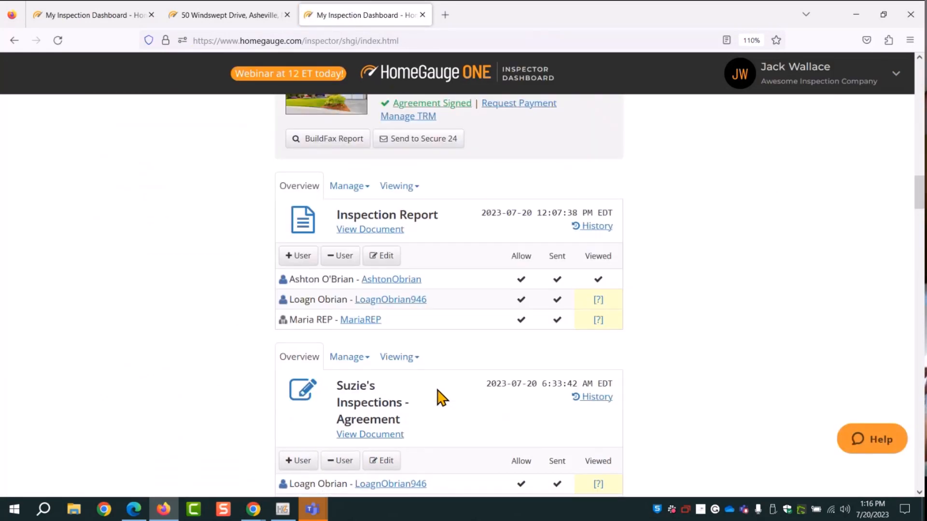
{"action": "left_click", "coordinate": [407, 191]}
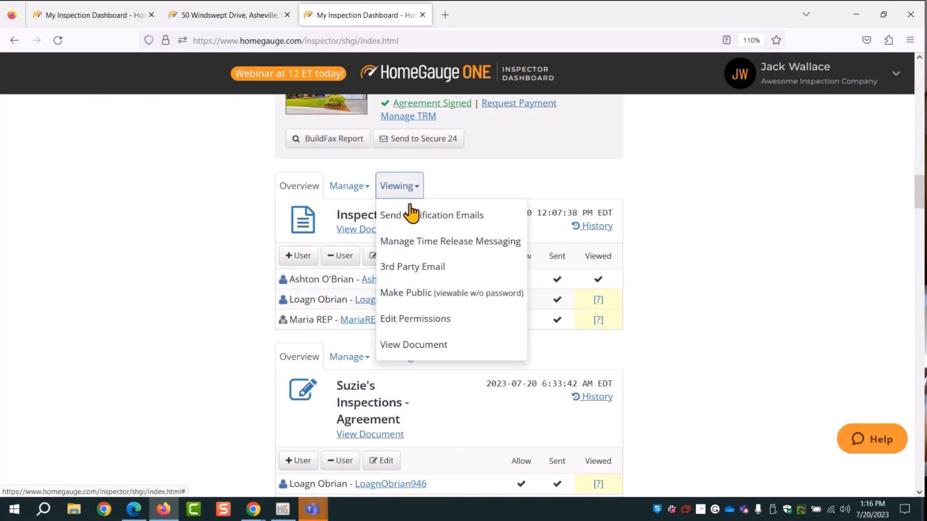
{"action": "left_click", "coordinate": [411, 268]}
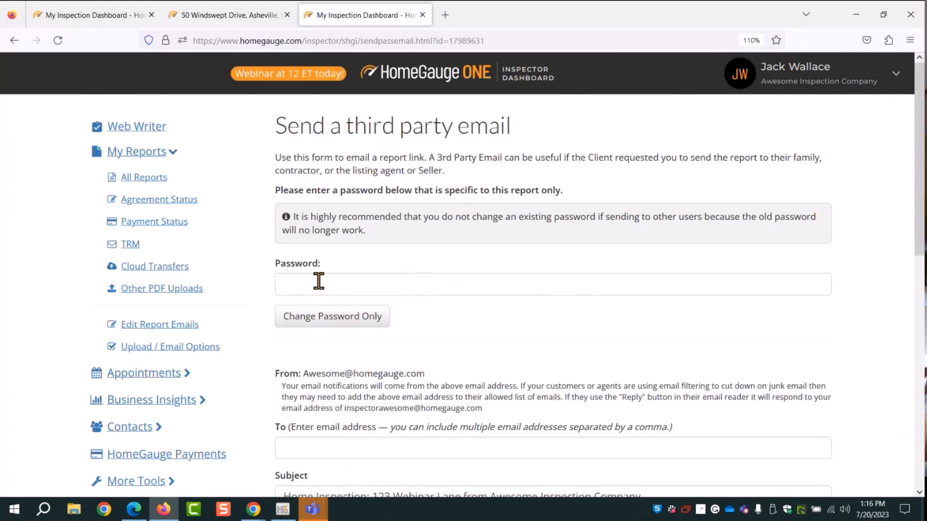
{"action": "left_click", "coordinate": [291, 283]}
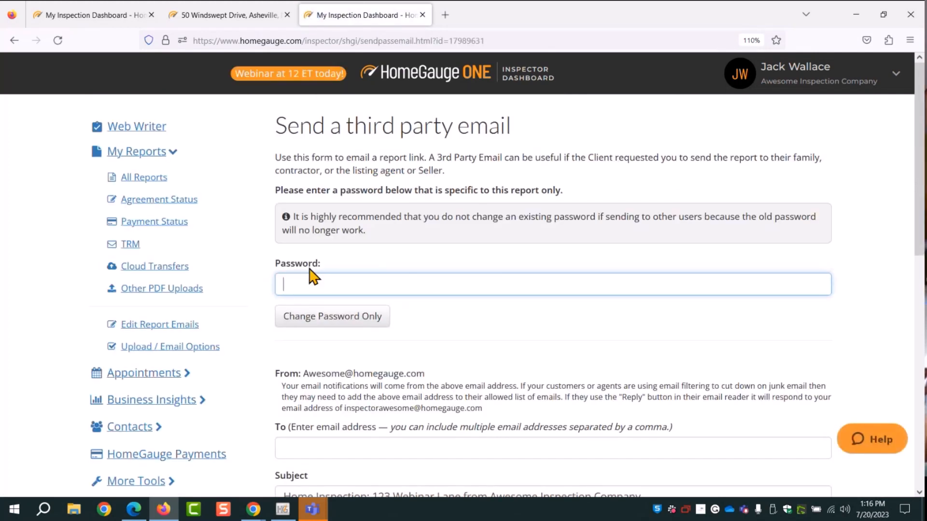
{"action": "left_click", "coordinate": [145, 178]}
{"action": "left_click", "coordinate": [133, 509]}
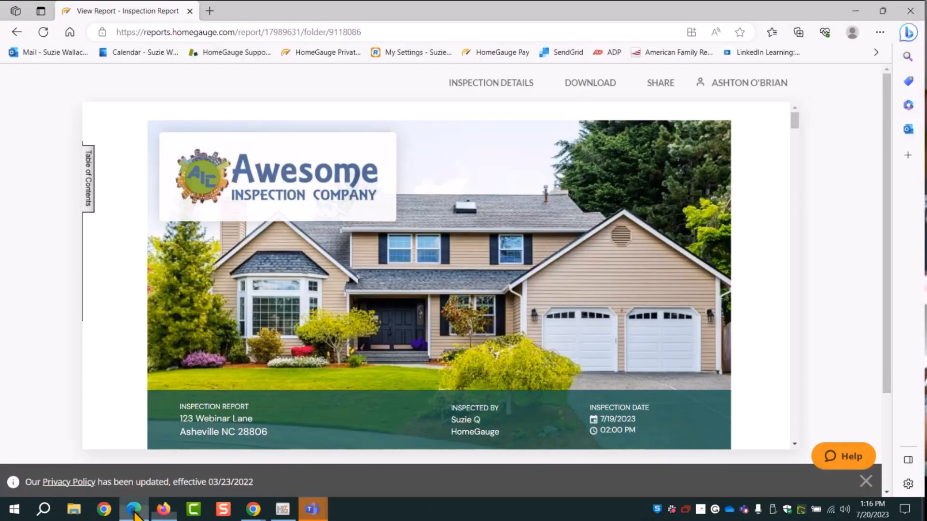
Start sharing the 123 Webinar Lane report, addressing it to a saved e-mail address
{"action": "left_click", "coordinate": [659, 99]}
{"action": "left_click", "coordinate": [153, 274]}
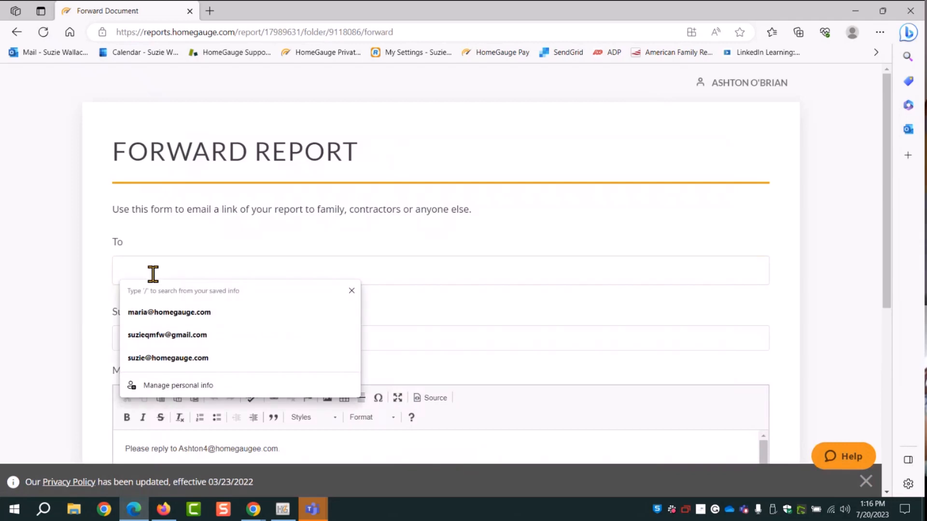
{"action": "left_click", "coordinate": [165, 314]}
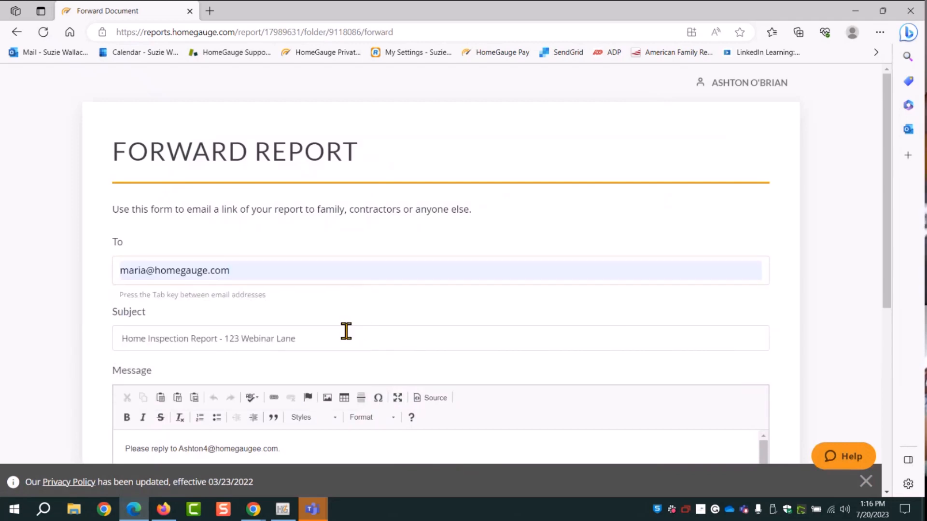
Review the report password included in the forwarded message text
{"action": "scroll", "coordinate": [811, 267], "scroll_direction": "down", "scroll_amount": 3}
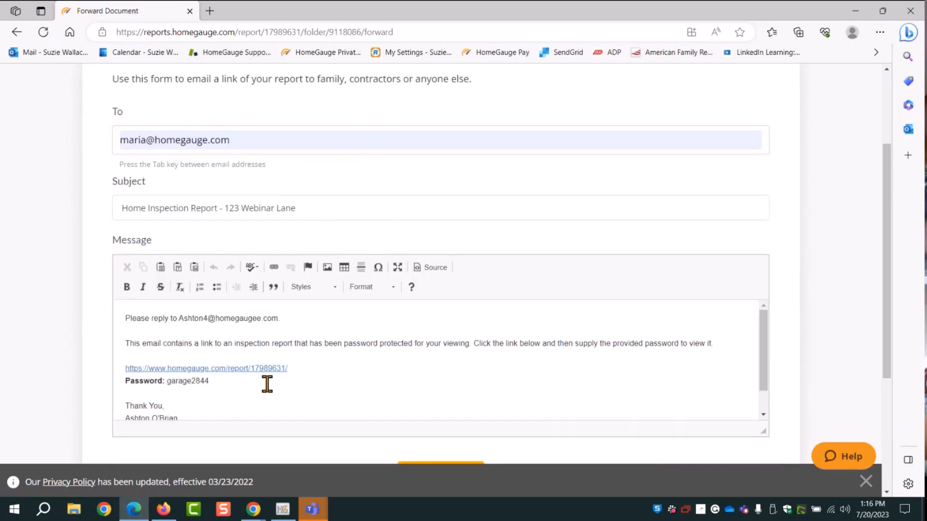
{"action": "left_click_drag", "start_coordinate": [209, 381], "coordinate": [124, 385]}
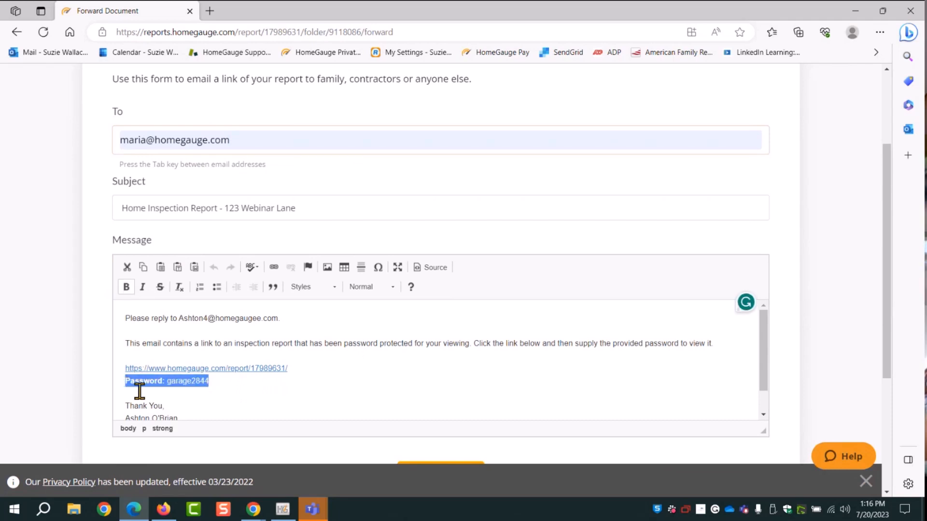
{"action": "left_click", "coordinate": [218, 391]}
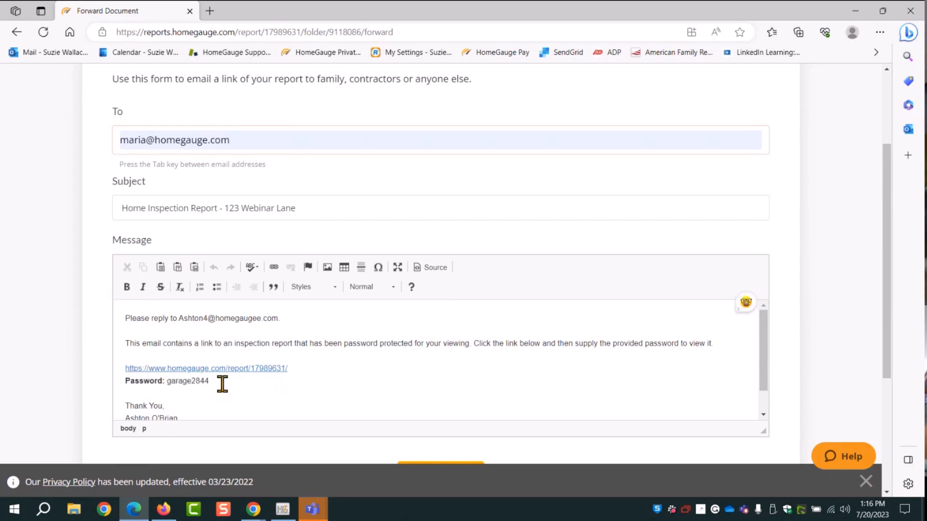
{"action": "left_click_drag", "start_coordinate": [222, 384], "coordinate": [170, 380]}
{"action": "left_click", "coordinate": [254, 390]}
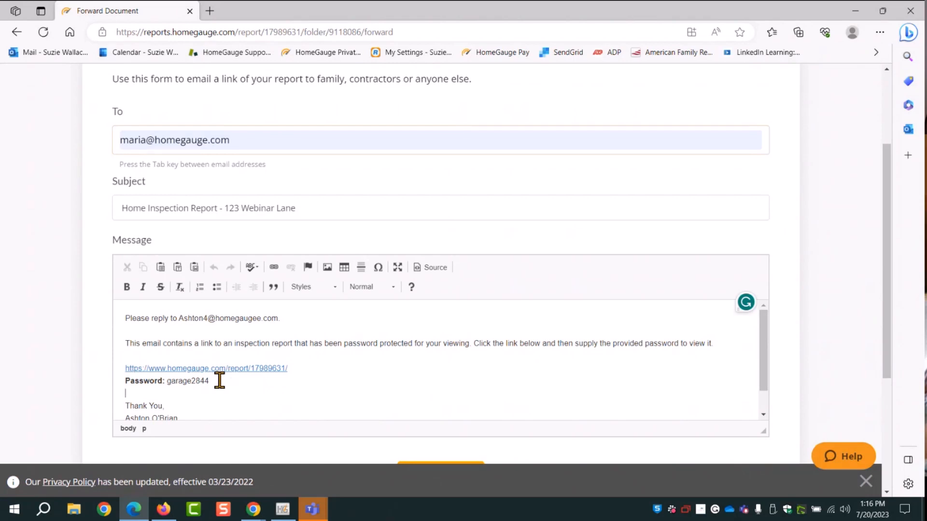
{"action": "left_click_drag", "start_coordinate": [209, 380], "coordinate": [169, 380]}
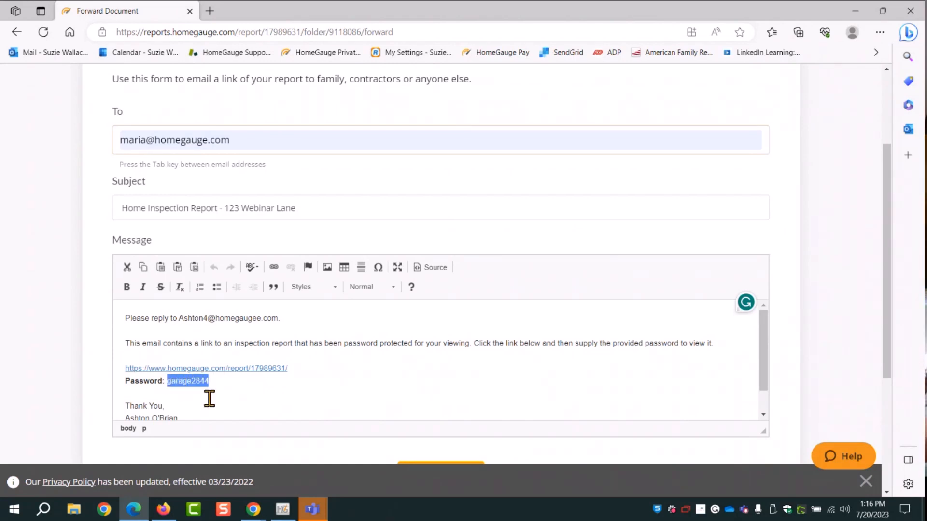
{"action": "left_click", "coordinate": [310, 381]}
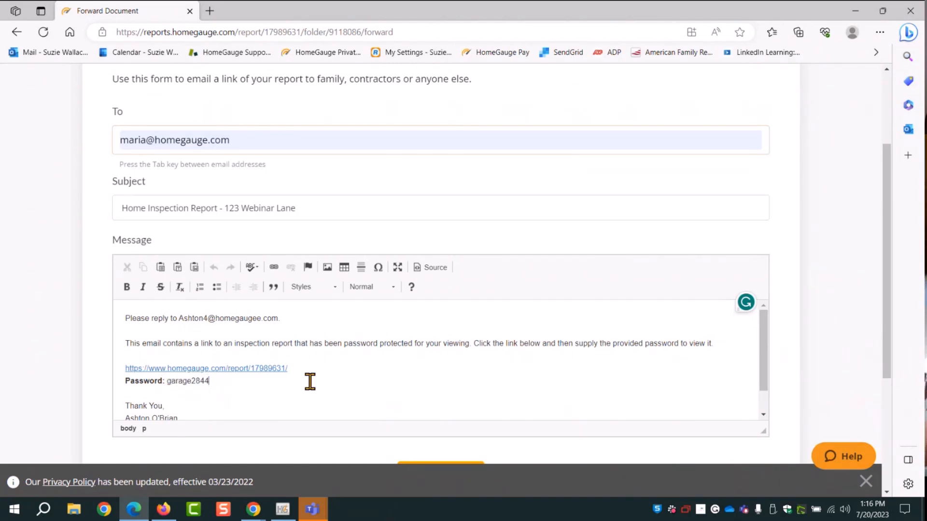
Send the forwarded report e-mail and return to the HomeGauge ONE dashboard
{"action": "scroll", "coordinate": [360, 377], "scroll_direction": "down", "scroll_amount": 1}
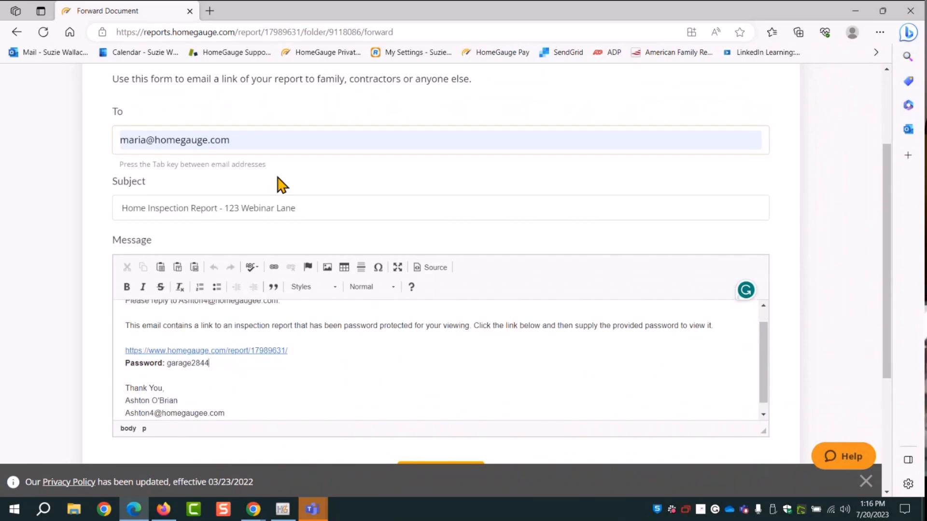
{"action": "scroll", "coordinate": [885, 244], "scroll_direction": "down", "scroll_amount": 4}
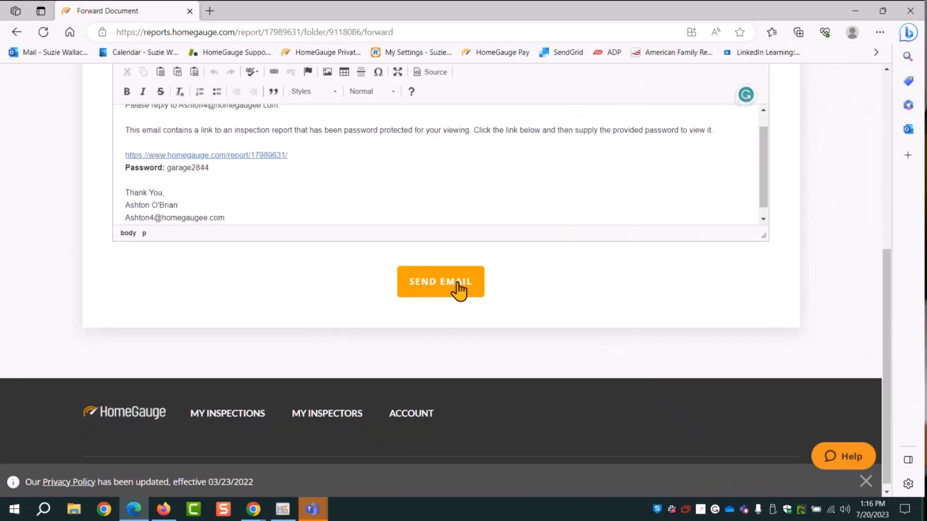
{"action": "left_click", "coordinate": [457, 285]}
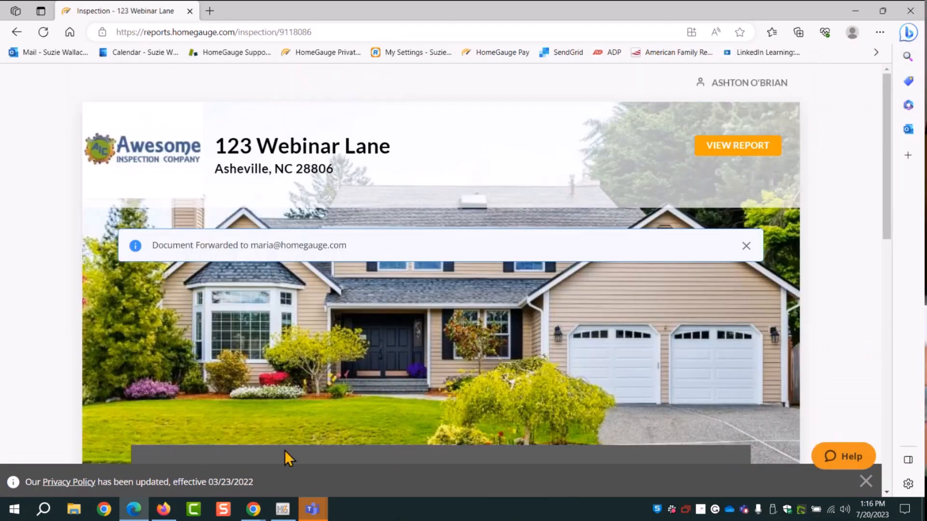
{"action": "left_click", "coordinate": [164, 509]}
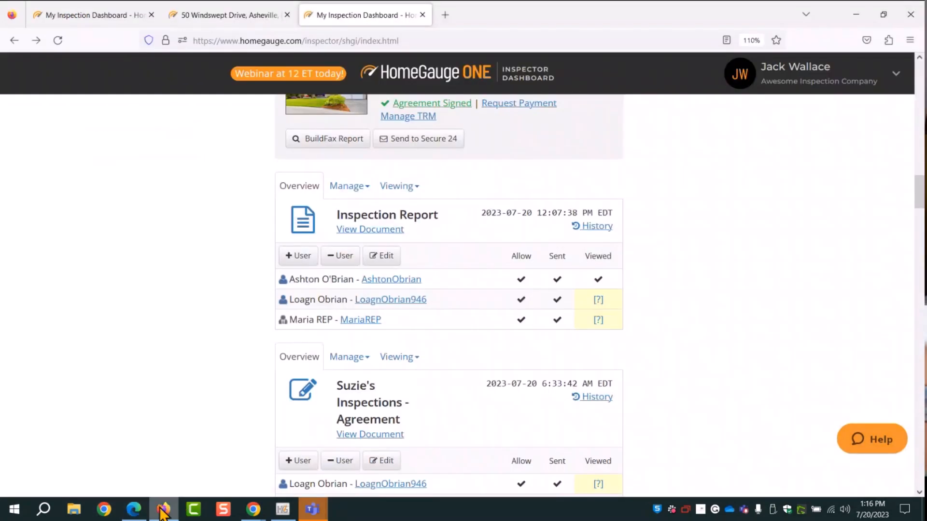
Reload the reports list and check the current password in 123 Webinar Lane's third-party email form
{"action": "left_click", "coordinate": [57, 40]}
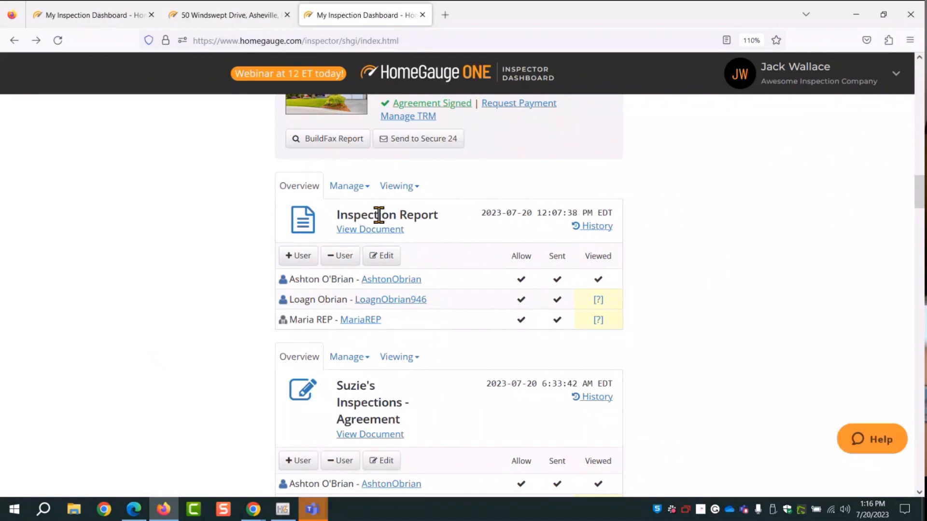
{"action": "left_click", "coordinate": [404, 190]}
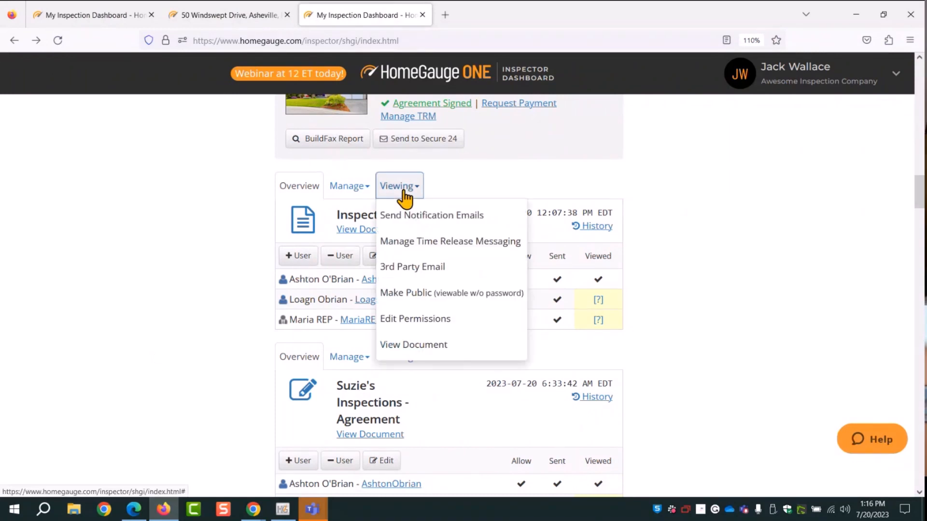
{"action": "left_click", "coordinate": [420, 269]}
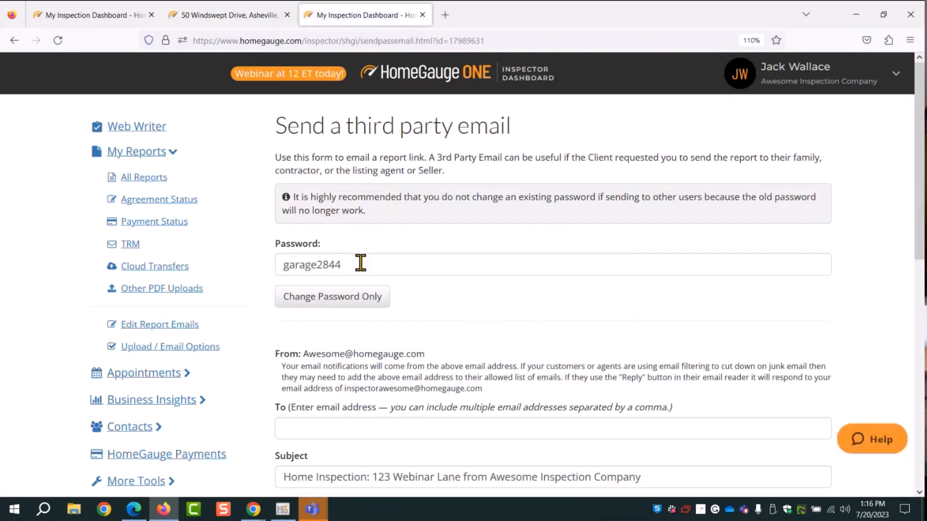
{"action": "left_click_drag", "start_coordinate": [360, 265], "coordinate": [265, 264]}
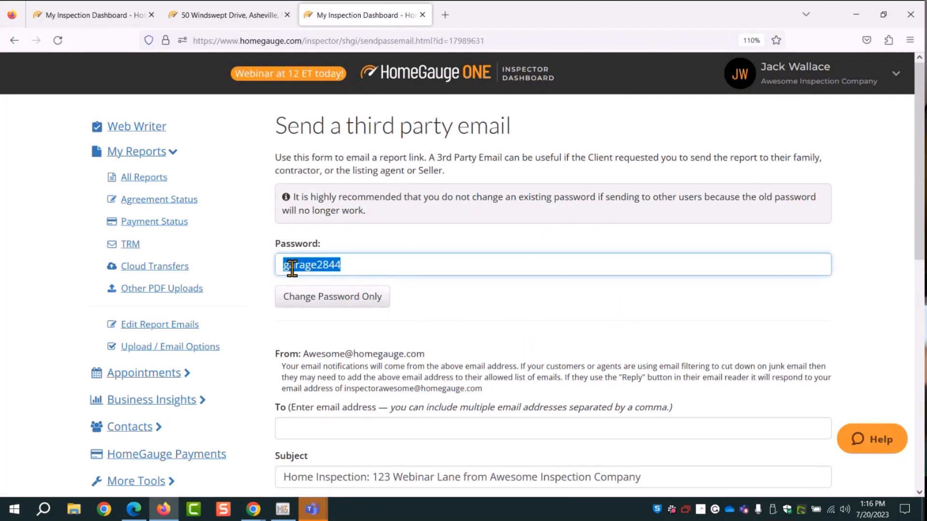
{"action": "left_click", "coordinate": [357, 264]}
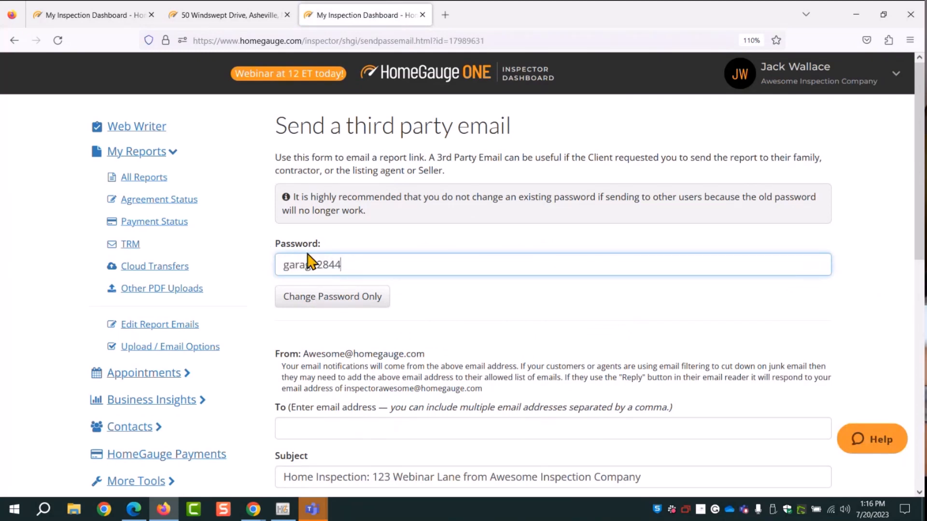
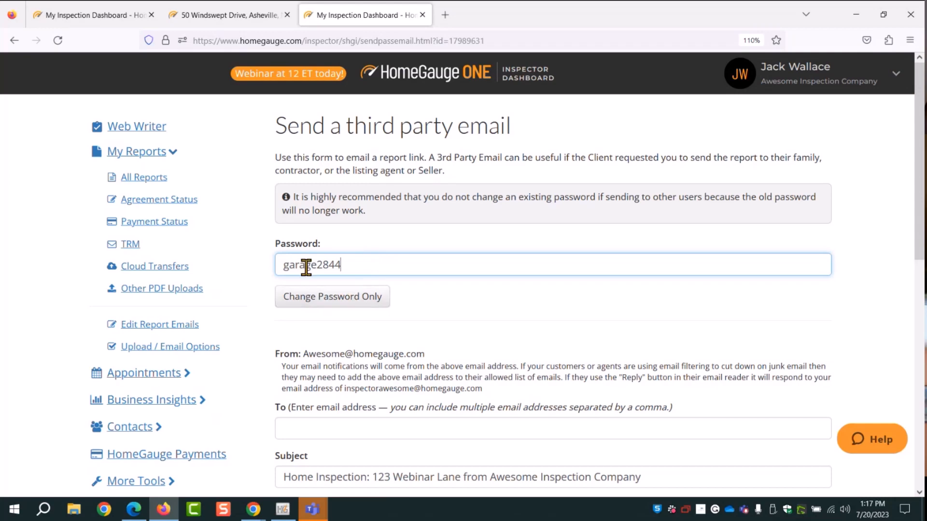
Leave the 123 Webinar Lane password unchanged and go back to All Reports
{"action": "left_click", "coordinate": [607, 319]}
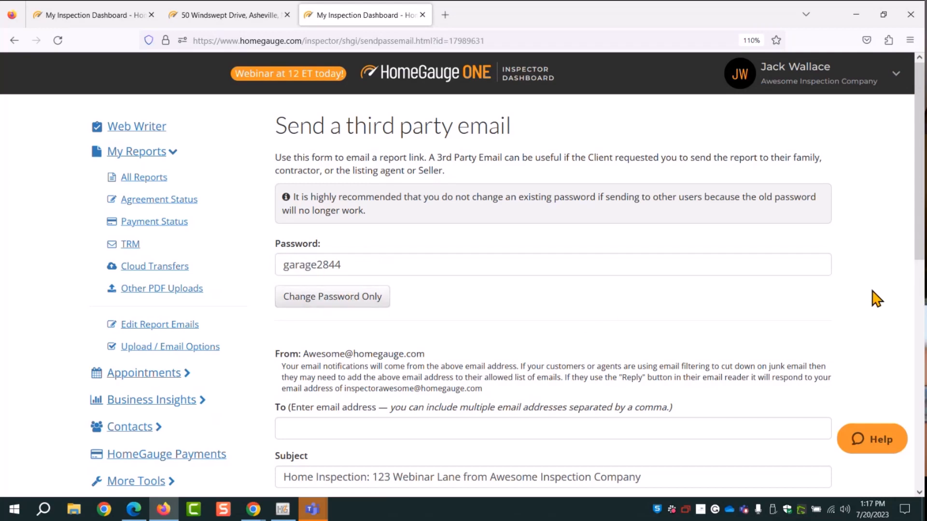
{"action": "scroll", "coordinate": [875, 295], "scroll_direction": "down", "scroll_amount": 4}
{"action": "scroll", "coordinate": [875, 296], "scroll_direction": "up", "scroll_amount": 4}
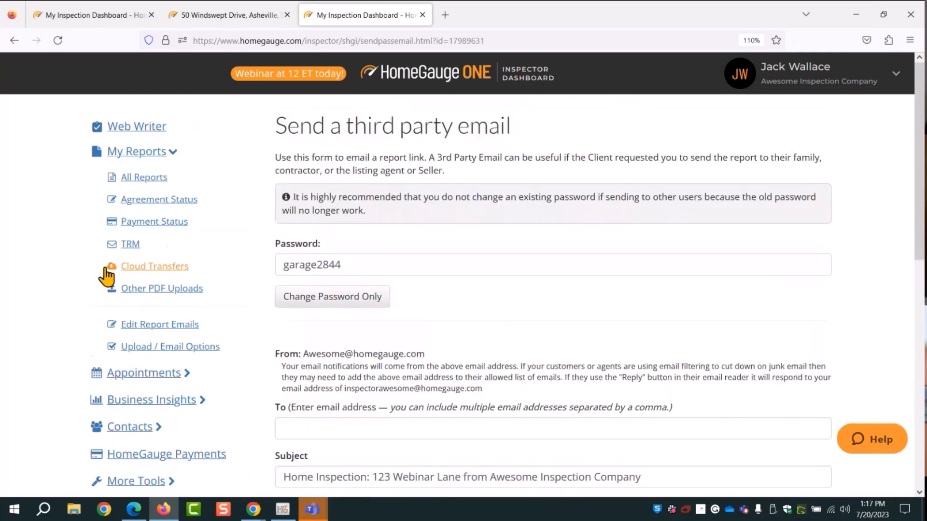
{"action": "left_click", "coordinate": [145, 182]}
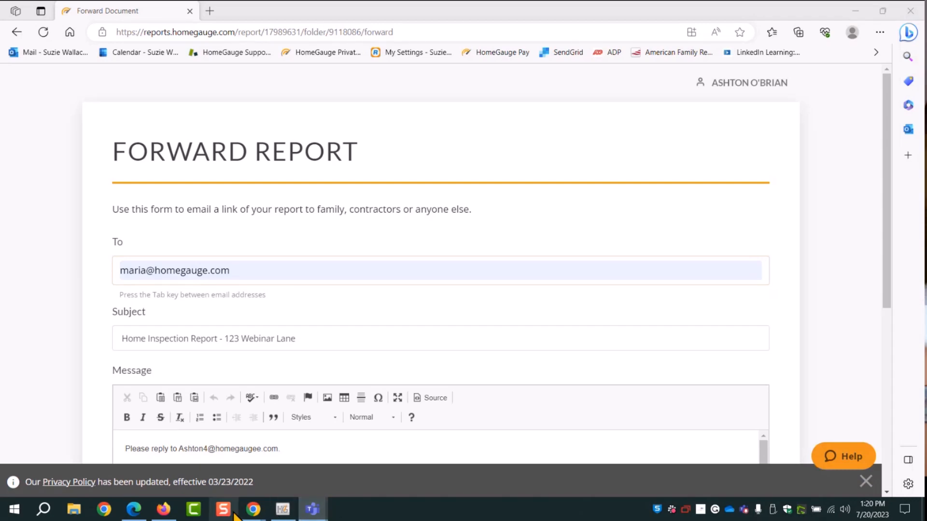
Bring the Firefox dashboard back to the reports list showing 50 Windswept Drive and 99 Webinar Lane
{"action": "mouse_move", "coordinate": [253, 509]}
{"action": "mouse_move", "coordinate": [147, 484]}
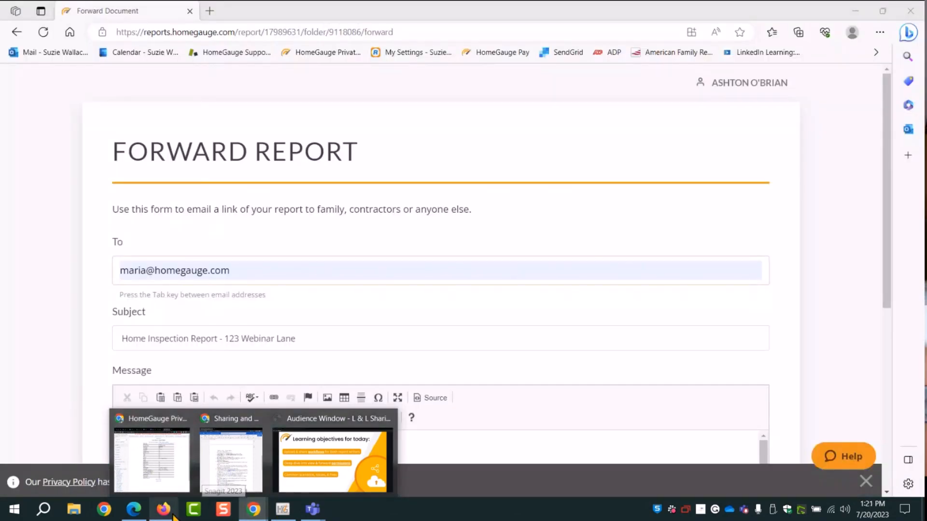
{"action": "left_click", "coordinate": [172, 513]}
{"action": "scroll", "coordinate": [622, 338], "scroll_direction": "down", "scroll_amount": 3}
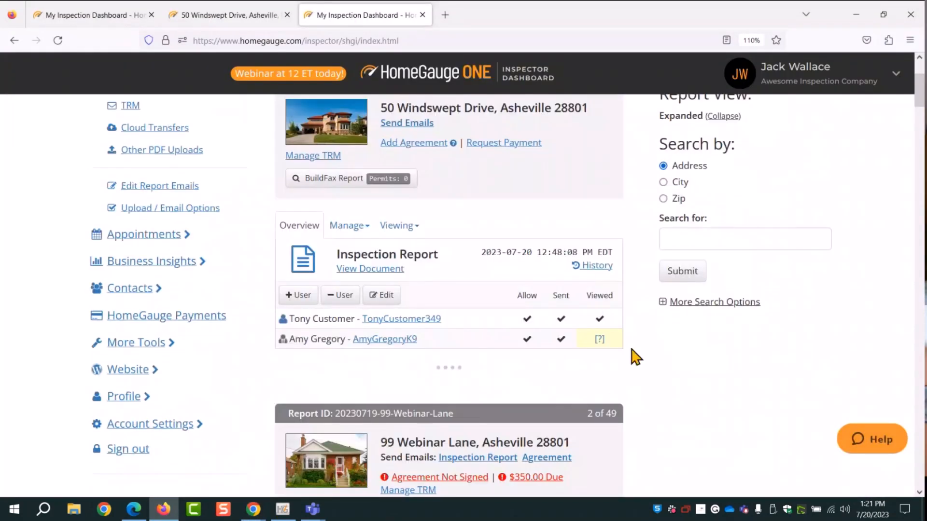
{"action": "left_click", "coordinate": [598, 266]}
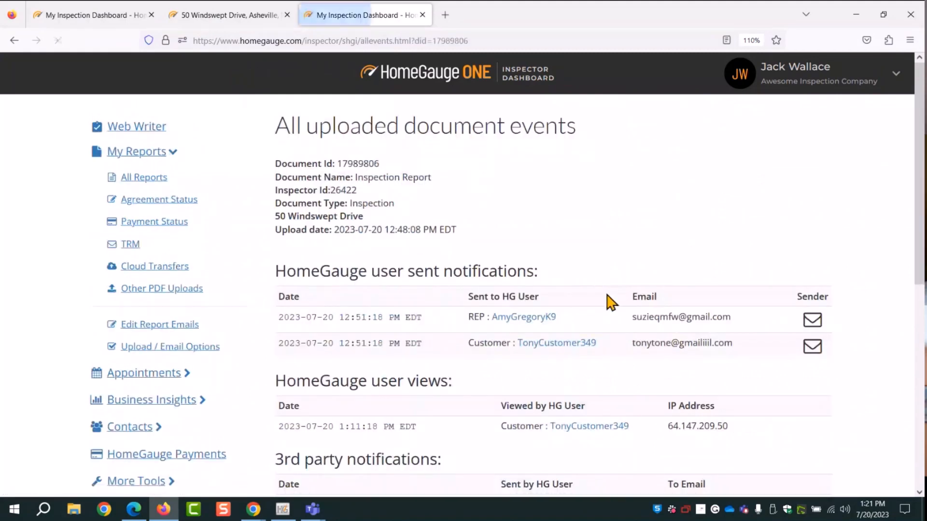
{"action": "scroll", "coordinate": [612, 322], "scroll_direction": "down", "scroll_amount": 3}
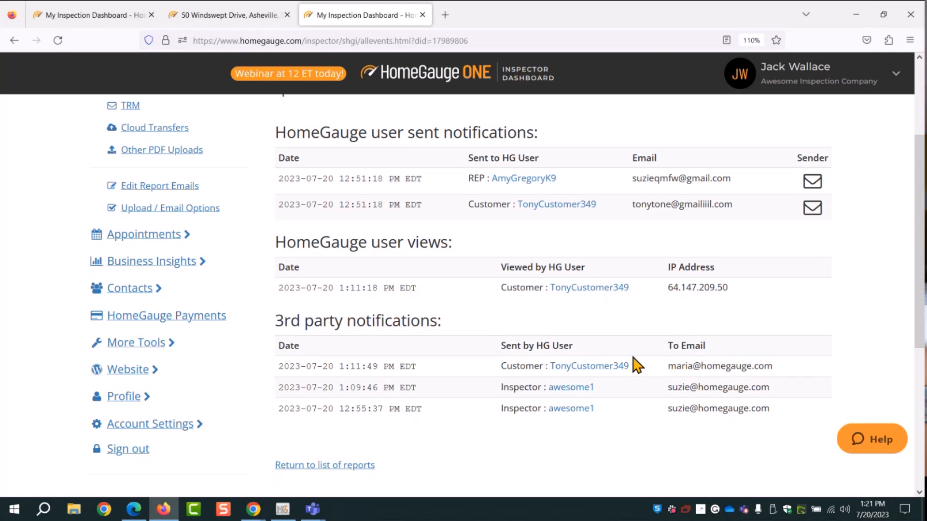
{"action": "left_click_drag", "start_coordinate": [443, 322], "coordinate": [277, 319]}
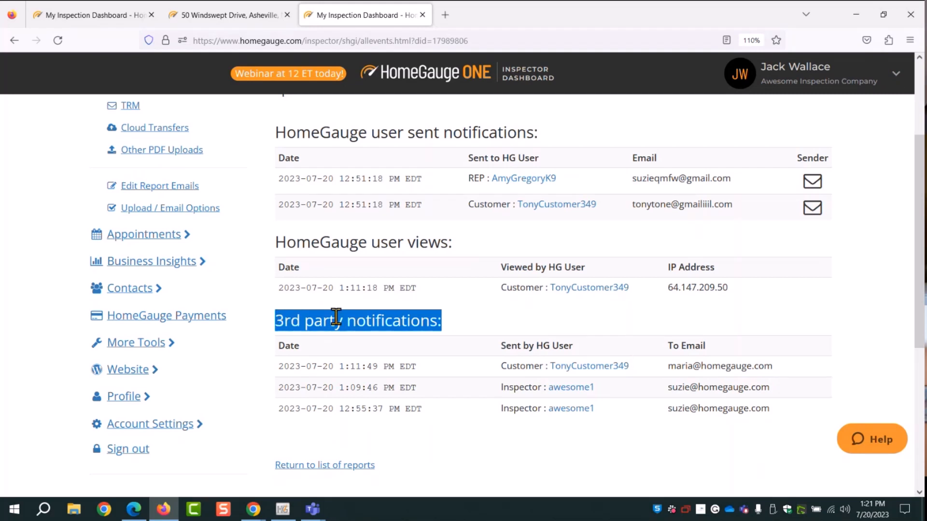
{"action": "left_click", "coordinate": [478, 323]}
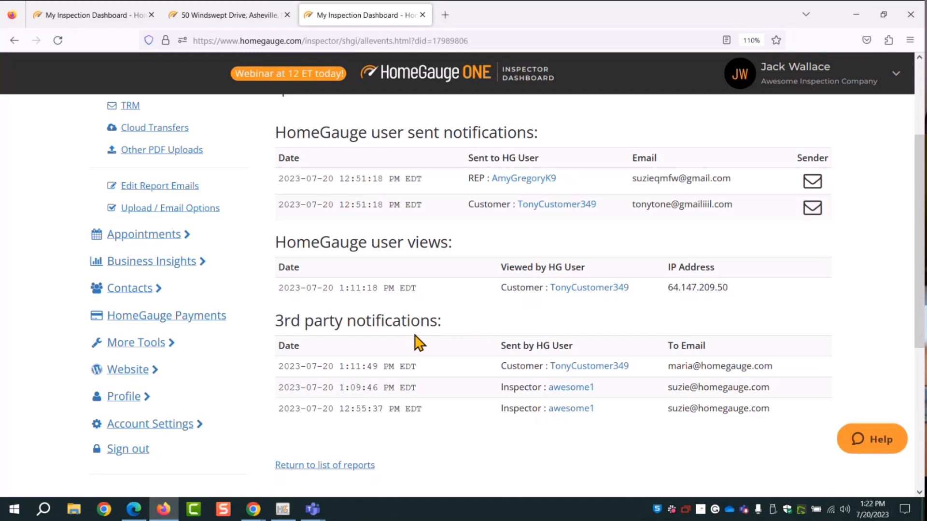
{"action": "scroll", "coordinate": [420, 341], "scroll_direction": "up", "scroll_amount": 3}
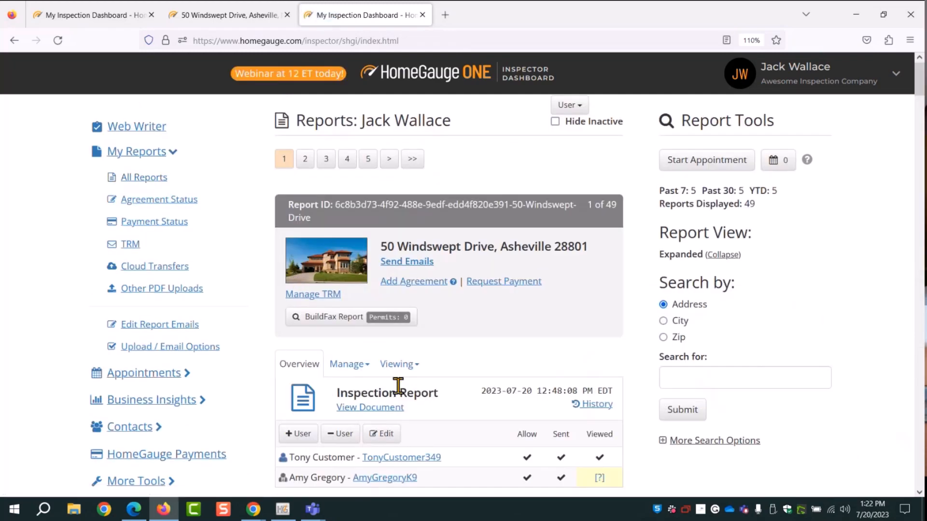
Start a Viewing > 3rd Party Email for the 50 Windswept Drive report
{"action": "scroll", "coordinate": [335, 338], "scroll_direction": "down", "scroll_amount": 3}
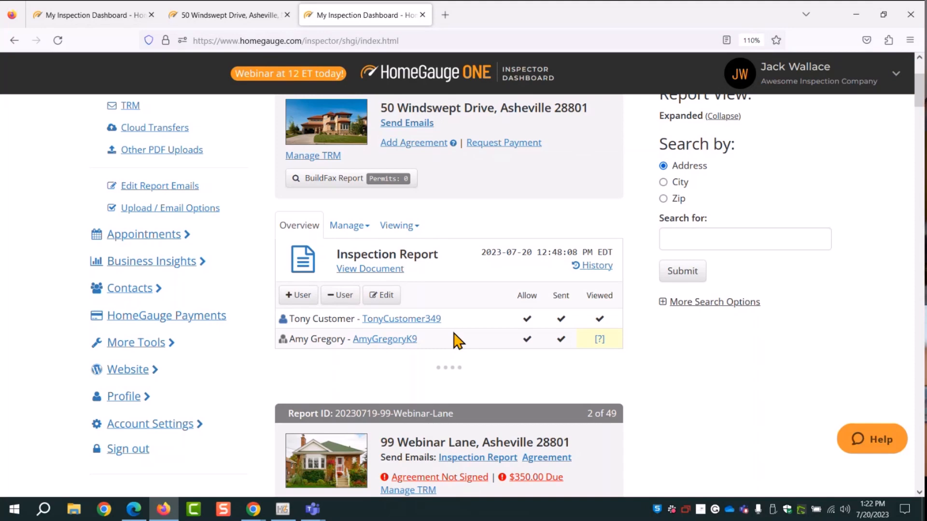
{"action": "left_click", "coordinate": [397, 225]}
{"action": "left_click", "coordinate": [405, 309]}
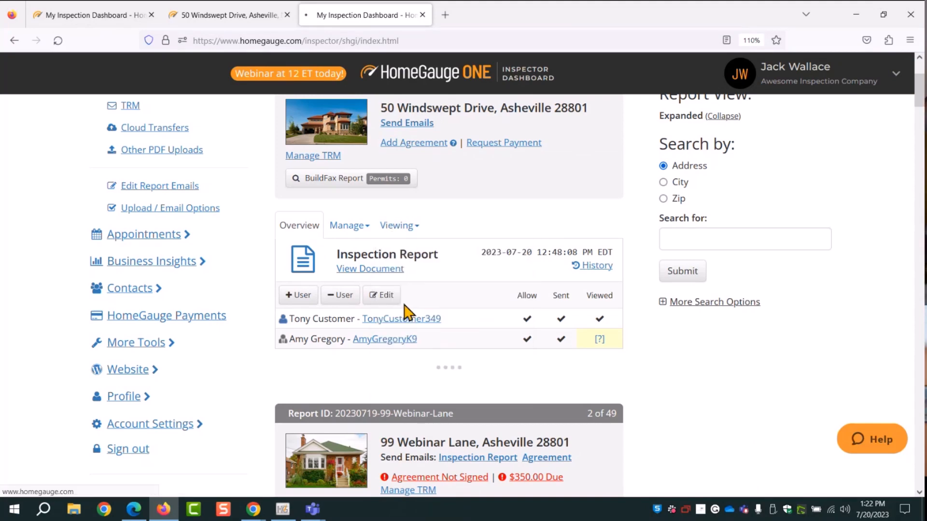
{"action": "scroll", "coordinate": [378, 352], "scroll_direction": "down", "scroll_amount": 4}
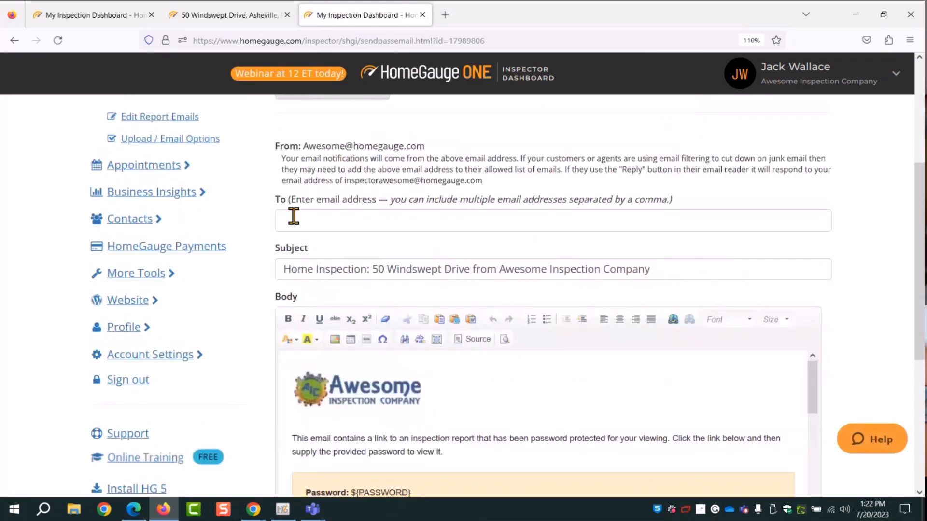
Pick the suggested recipient address in To and send the email with a report password
{"action": "left_click", "coordinate": [325, 222]}
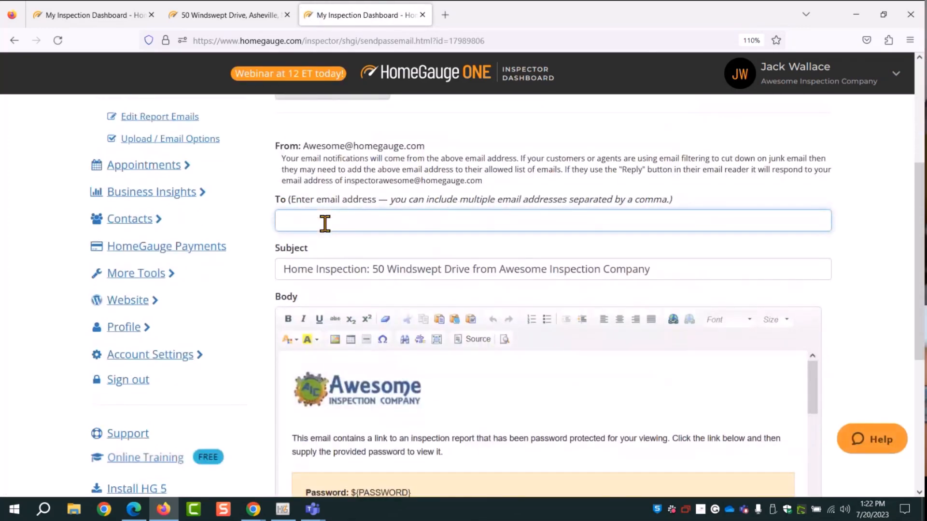
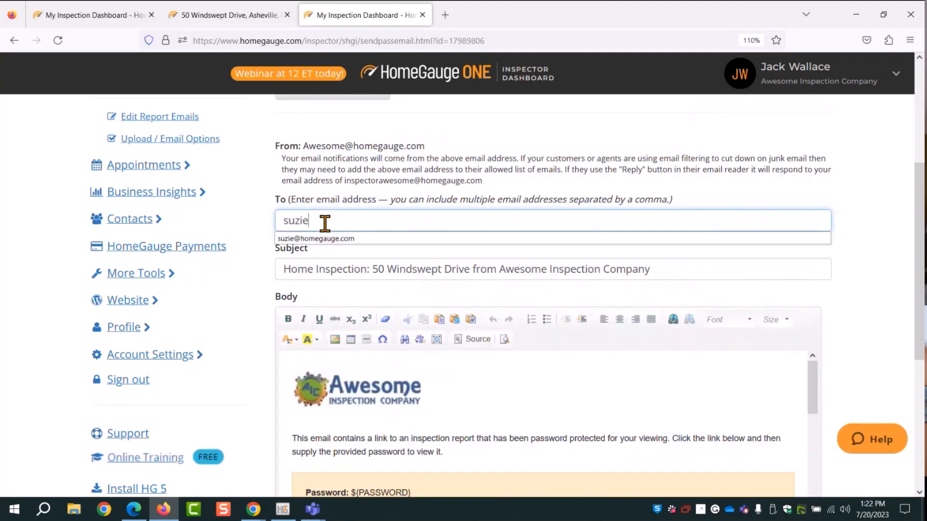
{"action": "left_click", "coordinate": [337, 240]}
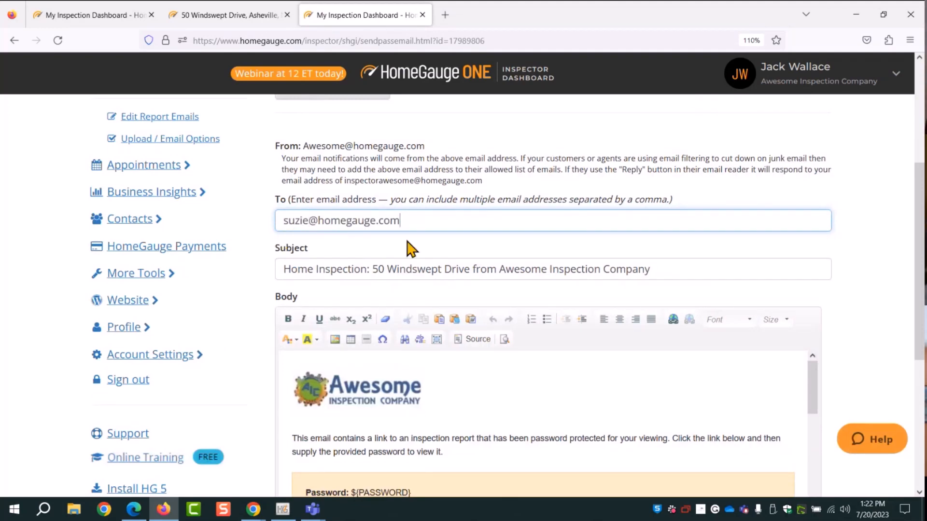
{"action": "scroll", "coordinate": [740, 290], "scroll_direction": "down", "scroll_amount": 5}
{"action": "scroll", "coordinate": [351, 312], "scroll_direction": "up", "scroll_amount": 2}
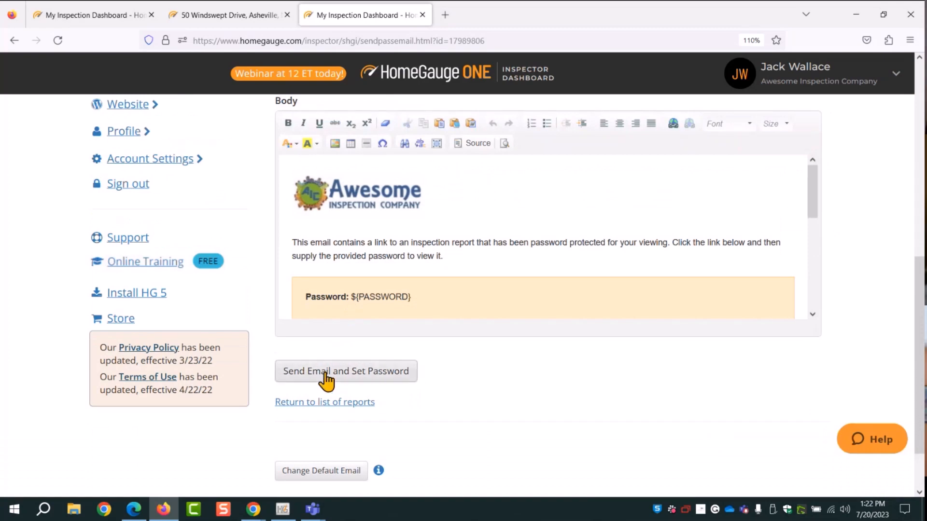
{"action": "left_click", "coordinate": [366, 381]}
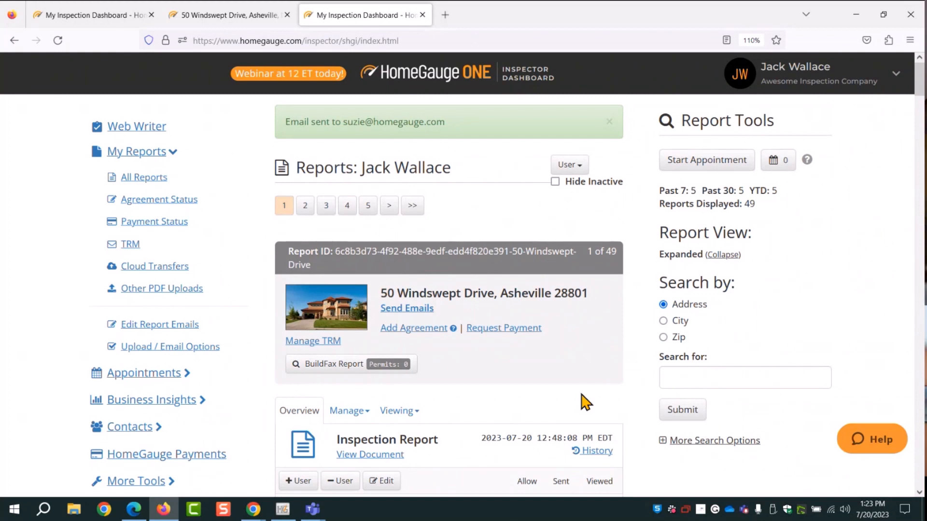
{"action": "scroll", "coordinate": [562, 304], "scroll_direction": "down", "scroll_amount": 4}
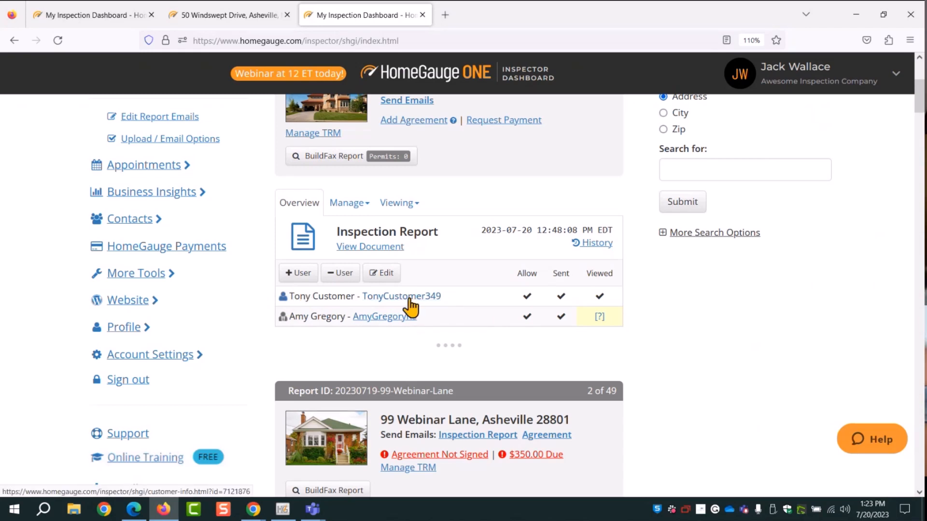
{"action": "left_click", "coordinate": [297, 281]}
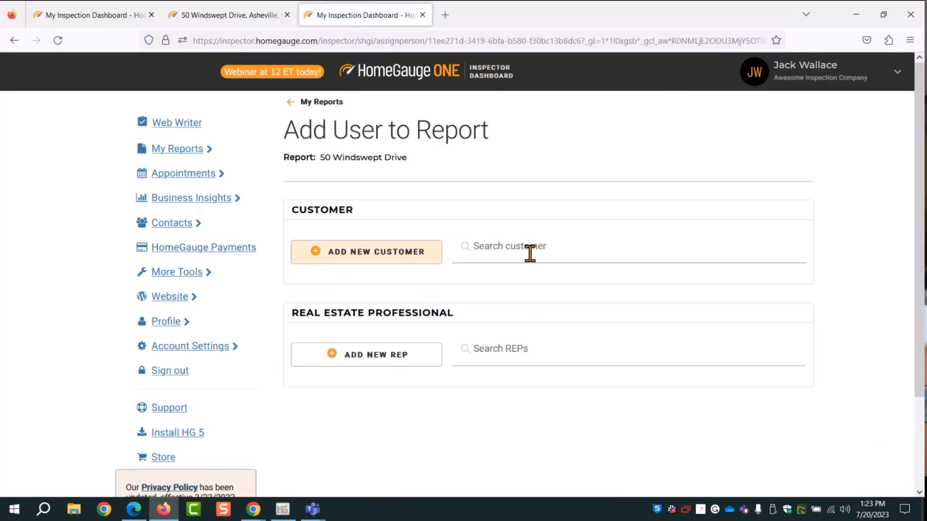
{"action": "left_click", "coordinate": [311, 254]}
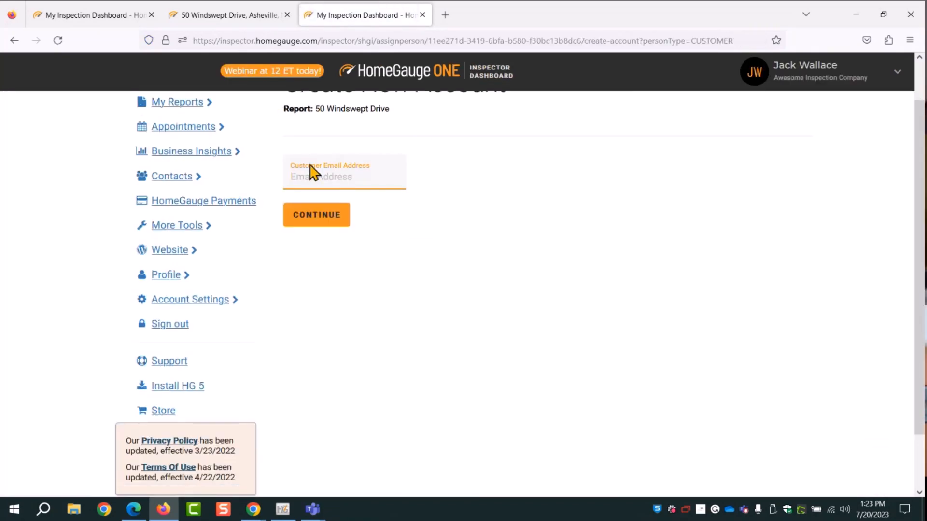
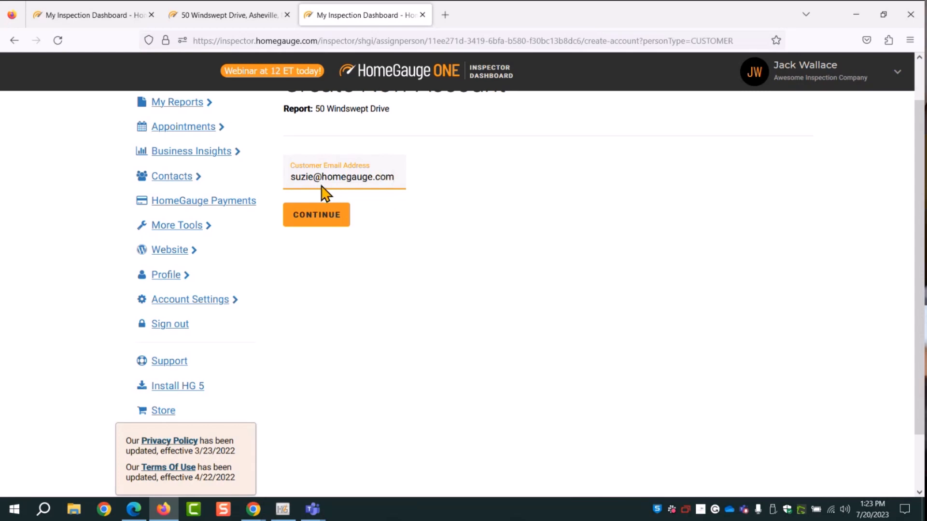
{"action": "left_click", "coordinate": [319, 215]}
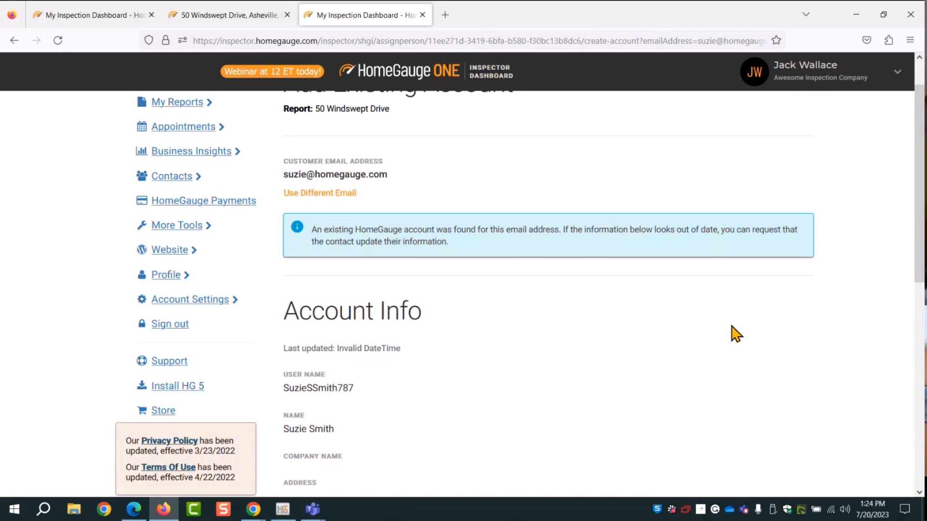
{"action": "scroll", "coordinate": [699, 304], "scroll_direction": "down", "scroll_amount": 3}
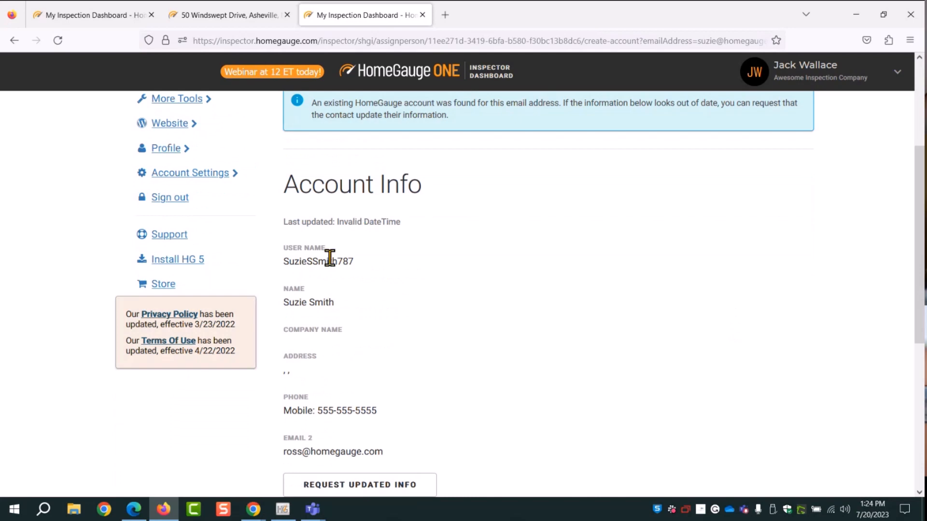
{"action": "scroll", "coordinate": [372, 306], "scroll_direction": "down", "scroll_amount": 1}
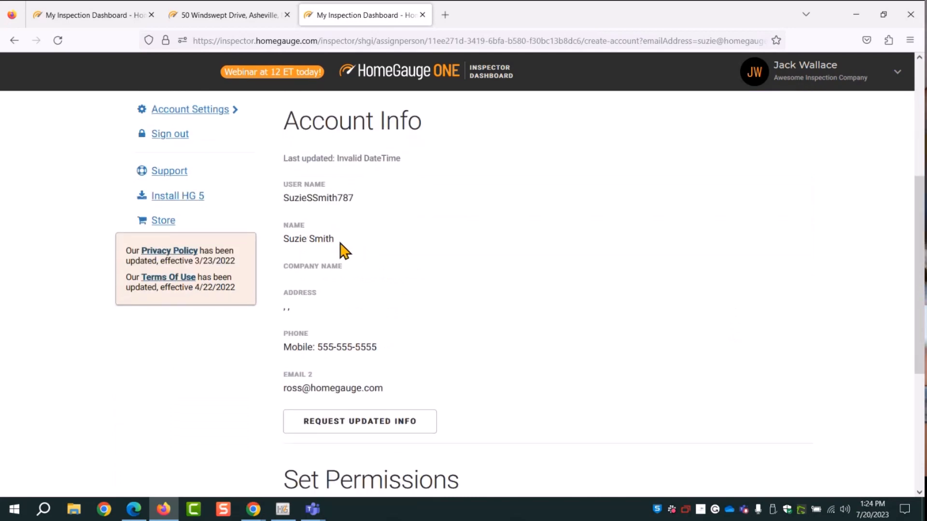
{"action": "left_click_drag", "start_coordinate": [343, 248], "coordinate": [306, 244]}
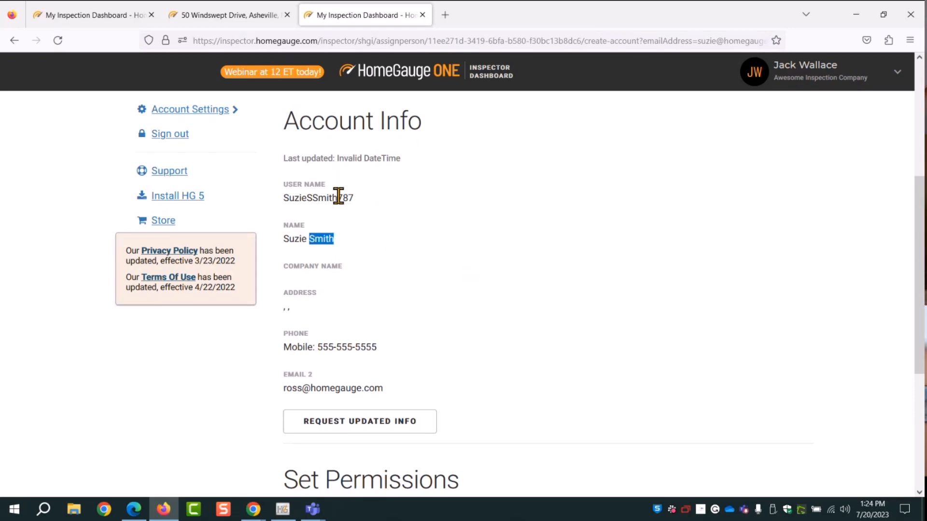
{"action": "scroll", "coordinate": [477, 360], "scroll_direction": "down", "scroll_amount": 1}
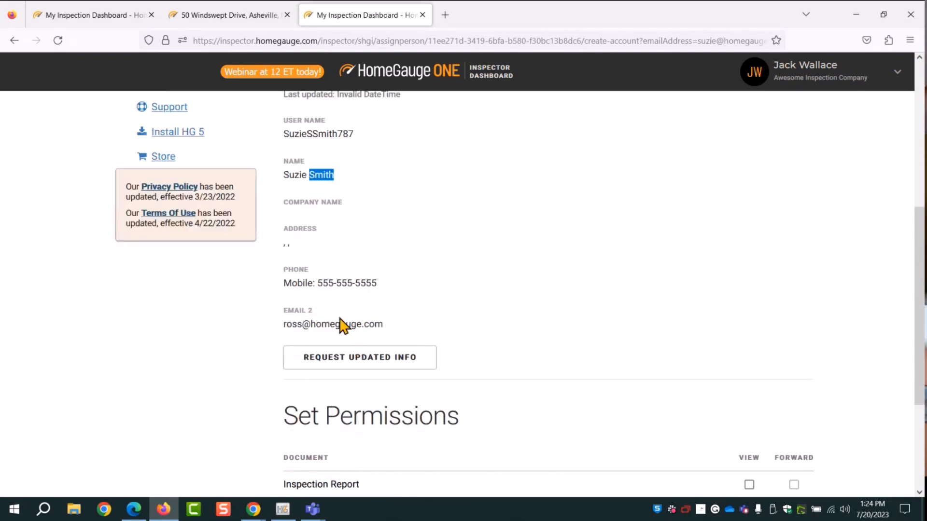
Send the existing account holder a request to update their account information
{"action": "left_click", "coordinate": [342, 366]}
{"action": "scroll", "coordinate": [565, 186], "scroll_direction": "down", "scroll_amount": 3}
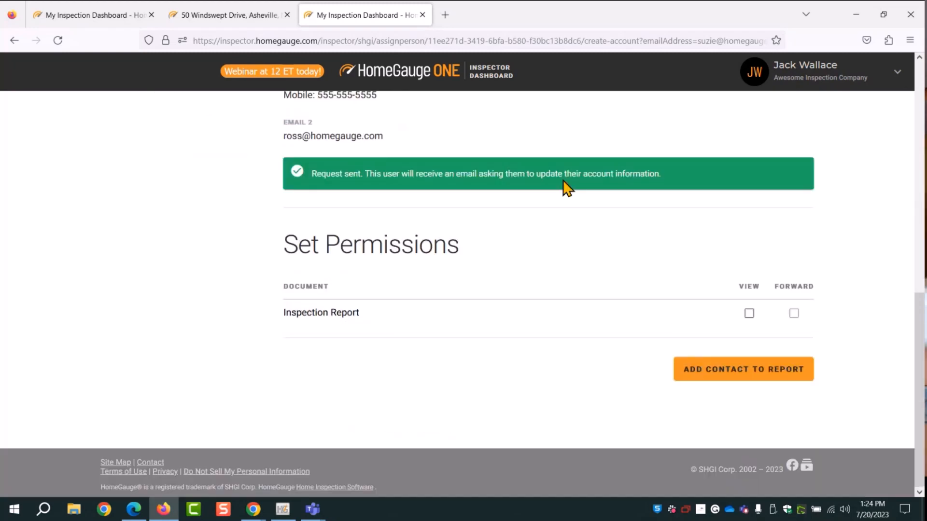
{"action": "scroll", "coordinate": [221, 303], "scroll_direction": "up", "scroll_amount": 2}
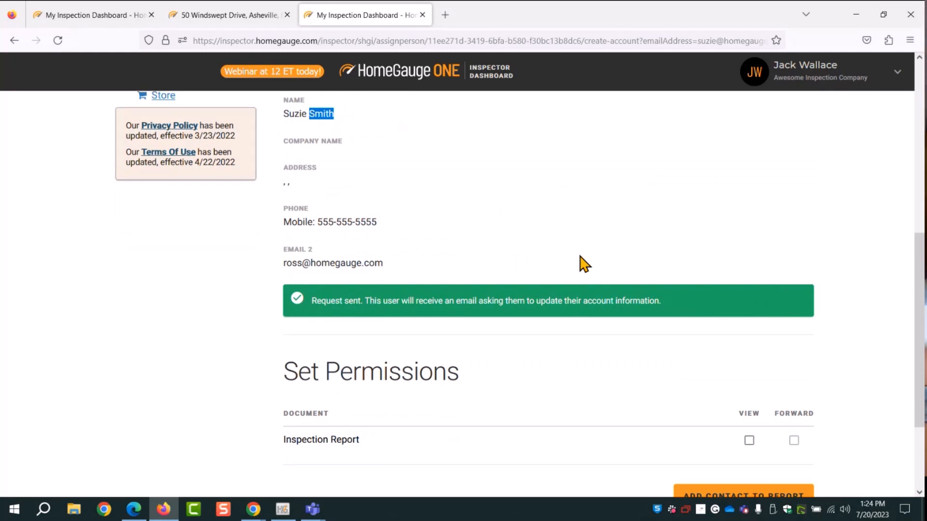
{"action": "scroll", "coordinate": [581, 263], "scroll_direction": "up", "scroll_amount": 4}
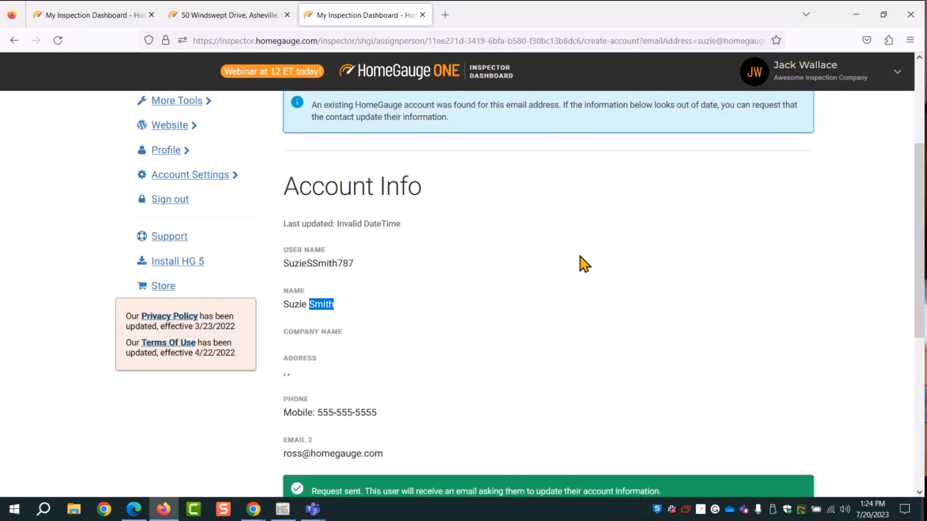
{"action": "scroll", "coordinate": [652, 275], "scroll_direction": "up", "scroll_amount": 2}
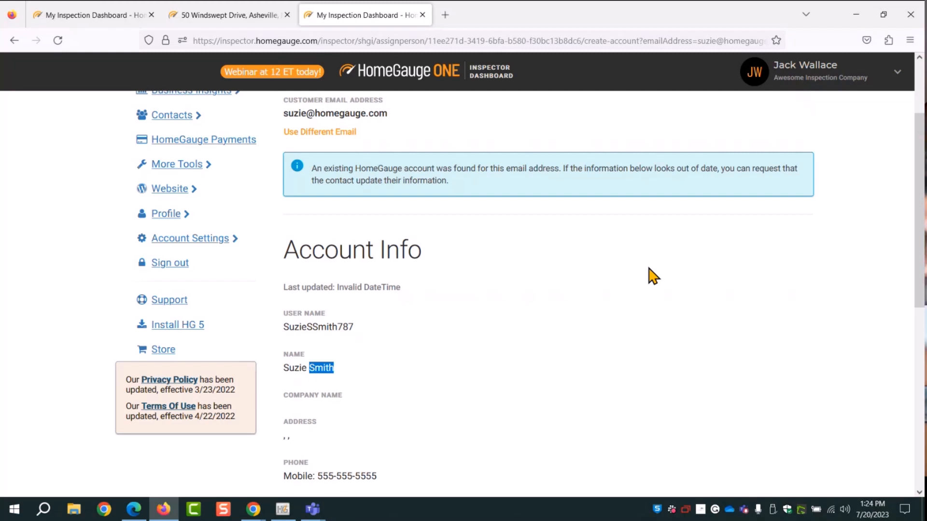
Expand the My Reports section in the sidebar
{"action": "scroll", "coordinate": [675, 275], "scroll_direction": "down", "scroll_amount": 5}
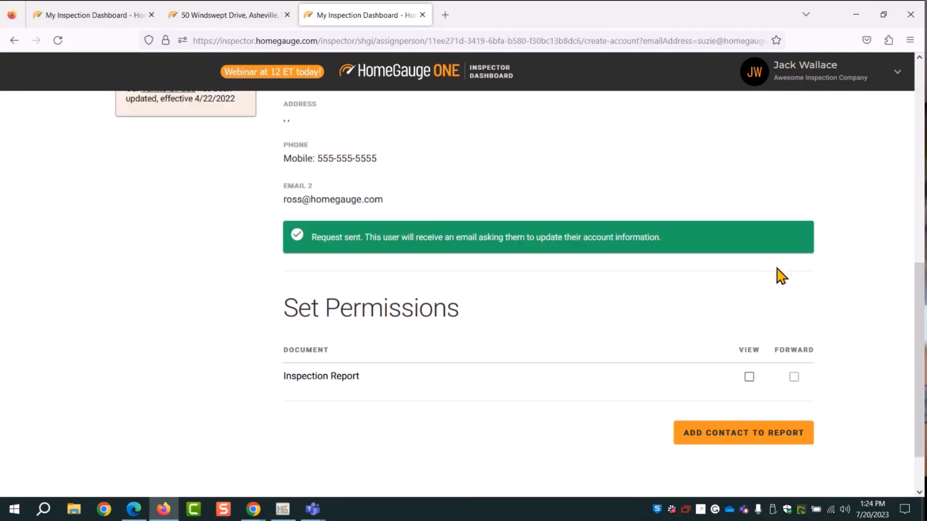
{"action": "scroll", "coordinate": [612, 271], "scroll_direction": "up", "scroll_amount": 5}
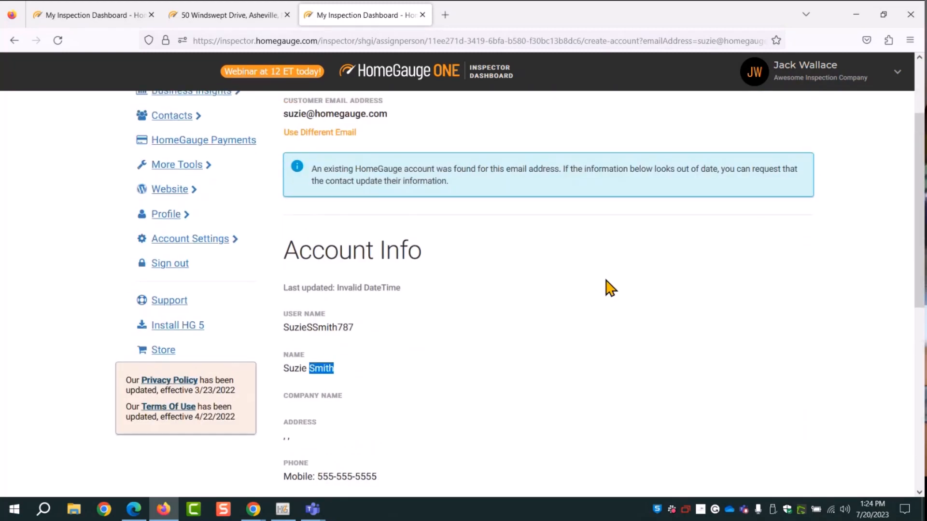
{"action": "scroll", "coordinate": [610, 288], "scroll_direction": "up", "scroll_amount": 2}
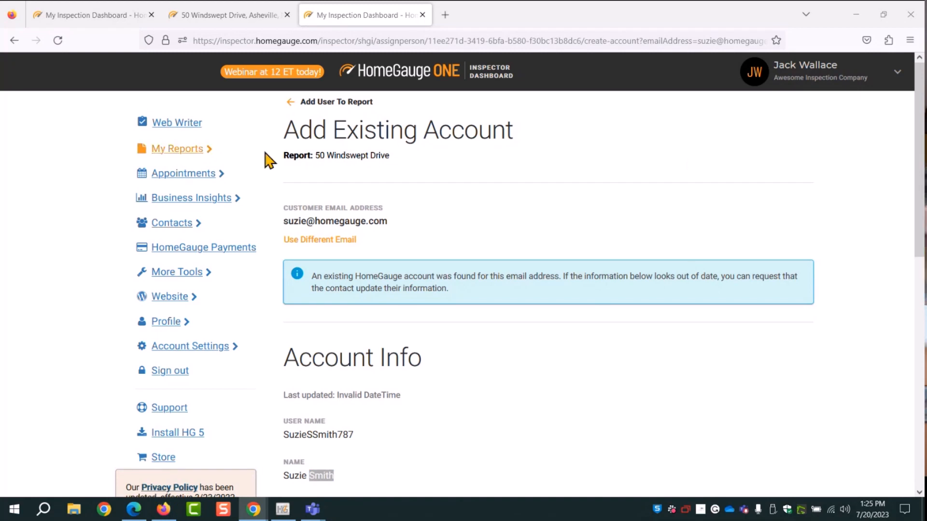
{"action": "left_click", "coordinate": [162, 150]}
Open All Reports and scroll down to the third report, 777 Lookout Road
{"action": "left_click", "coordinate": [186, 174]}
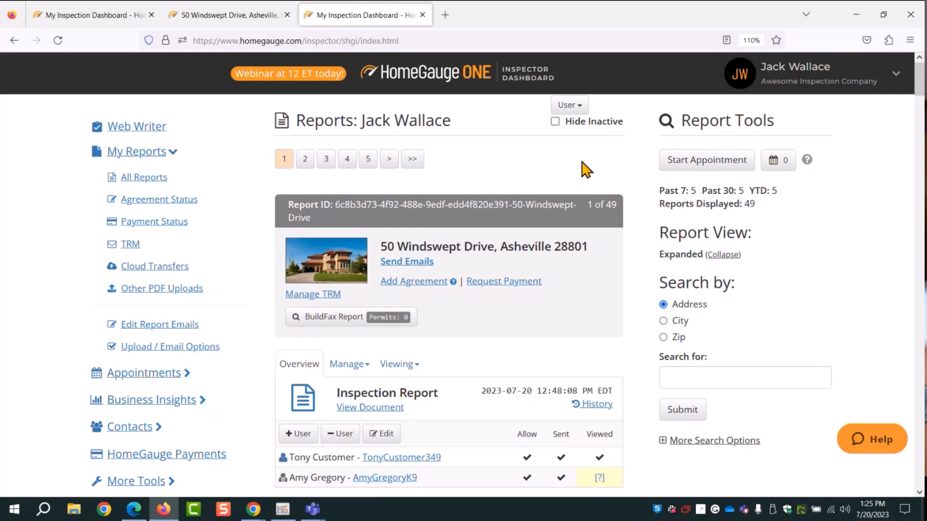
{"action": "scroll", "coordinate": [638, 165], "scroll_direction": "down", "scroll_amount": 3}
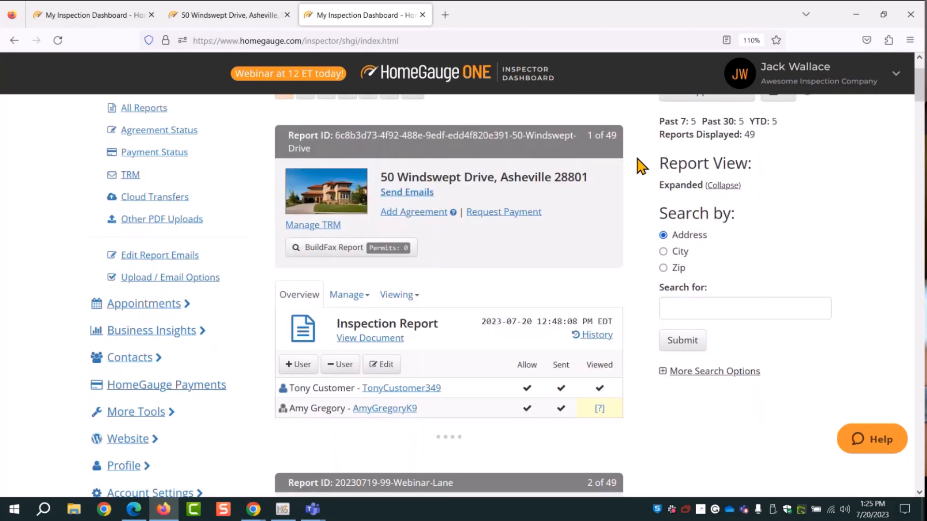
{"action": "scroll", "coordinate": [652, 275], "scroll_direction": "down", "scroll_amount": 13}
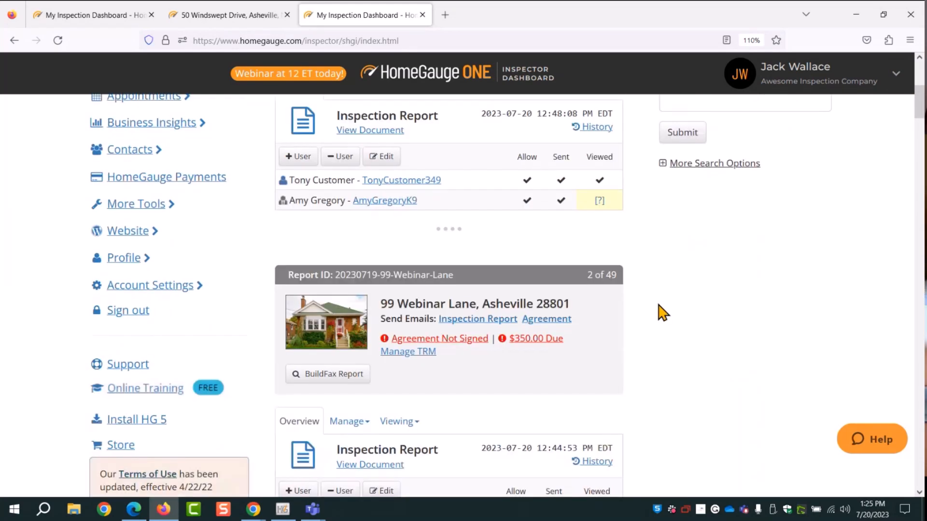
{"action": "scroll", "coordinate": [686, 331], "scroll_direction": "down", "scroll_amount": 1}
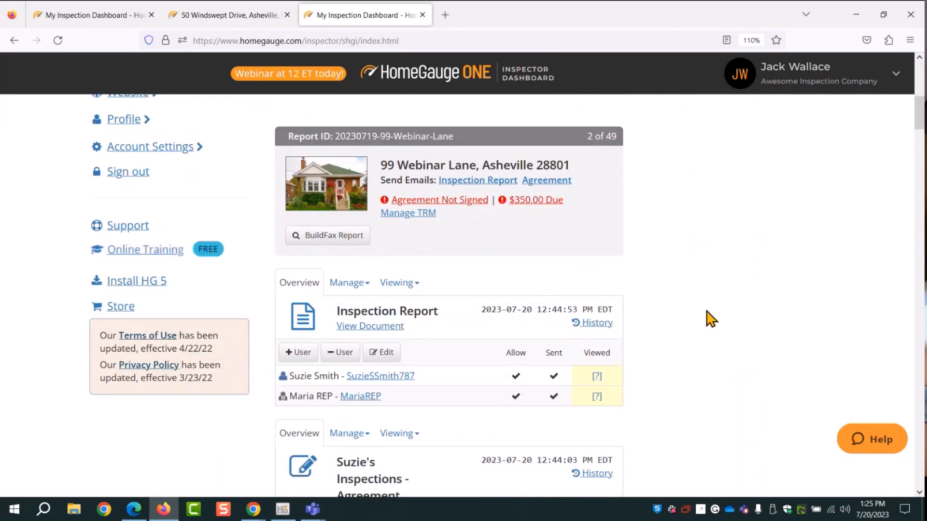
{"action": "scroll", "coordinate": [711, 318], "scroll_direction": "down", "scroll_amount": 14}
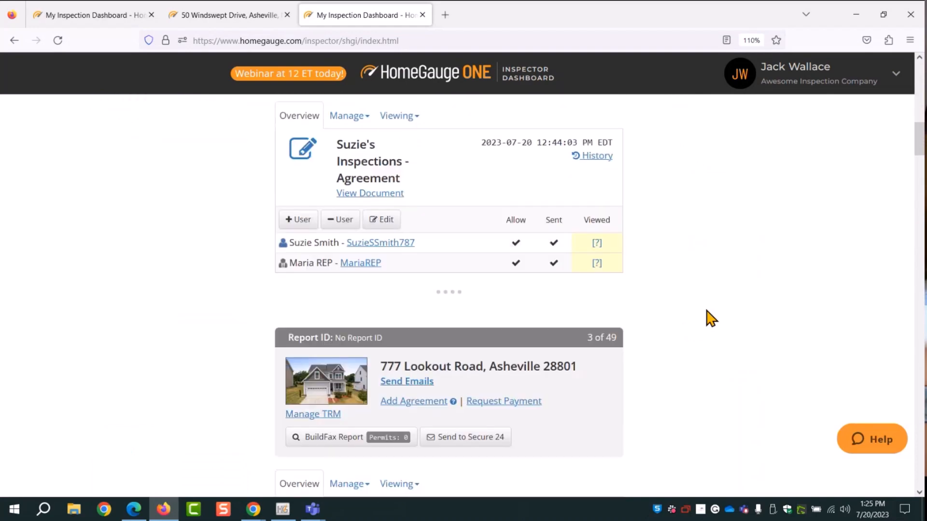
{"action": "scroll", "coordinate": [708, 318], "scroll_direction": "down", "scroll_amount": 8}
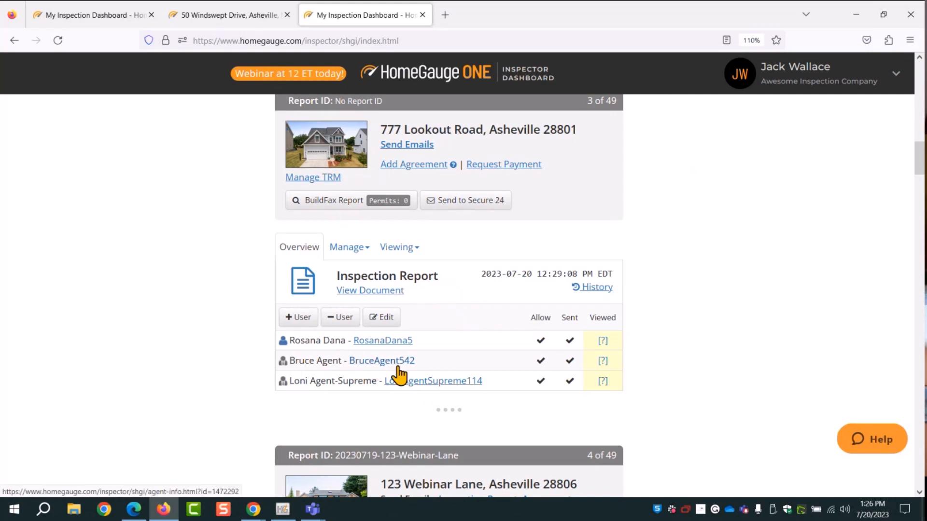
Note the agent's not-yet-viewed status and open the second agent's Real Estate Pro Info page
{"action": "left_click_drag", "start_coordinate": [610, 364], "coordinate": [598, 367]}
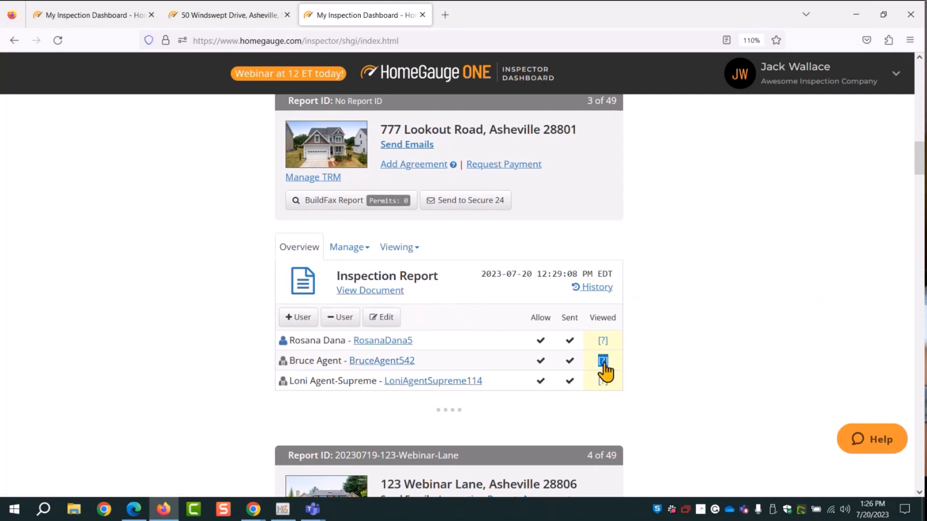
{"action": "left_click", "coordinate": [256, 383]}
{"action": "left_click", "coordinate": [375, 365]}
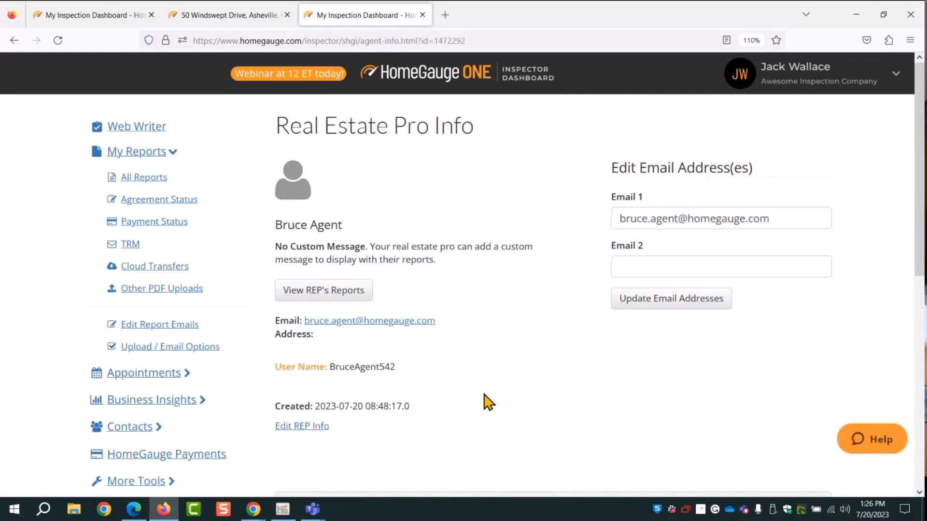
{"action": "scroll", "coordinate": [414, 415], "scroll_direction": "down", "scroll_amount": 1}
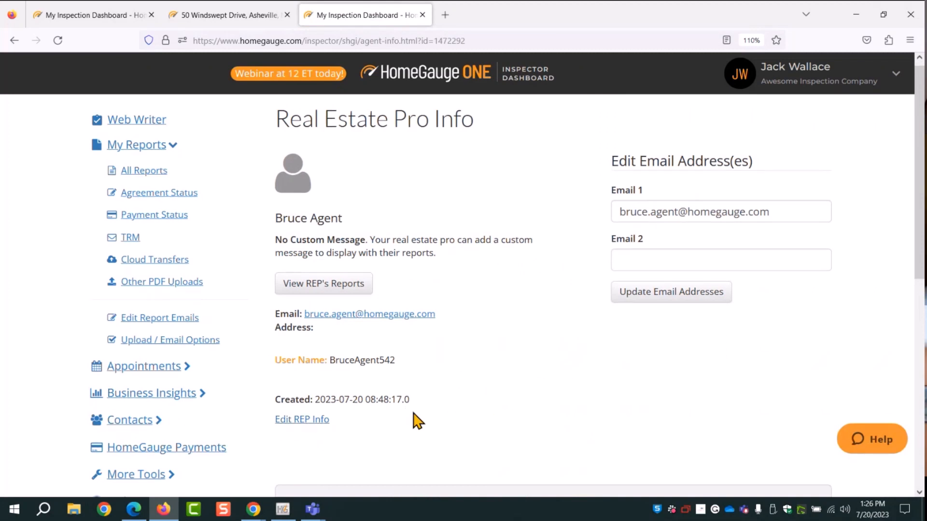
{"action": "scroll", "coordinate": [415, 421], "scroll_direction": "down", "scroll_amount": 2}
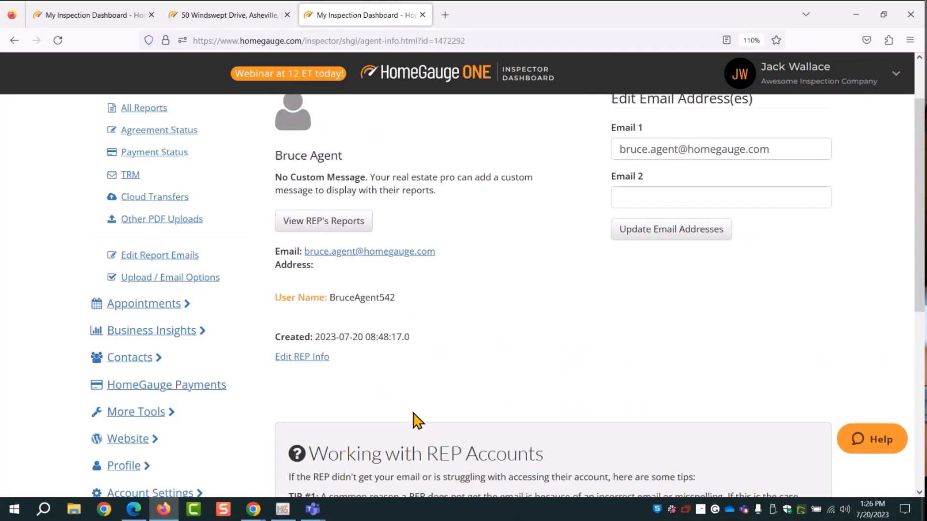
{"action": "left_click", "coordinate": [293, 361]}
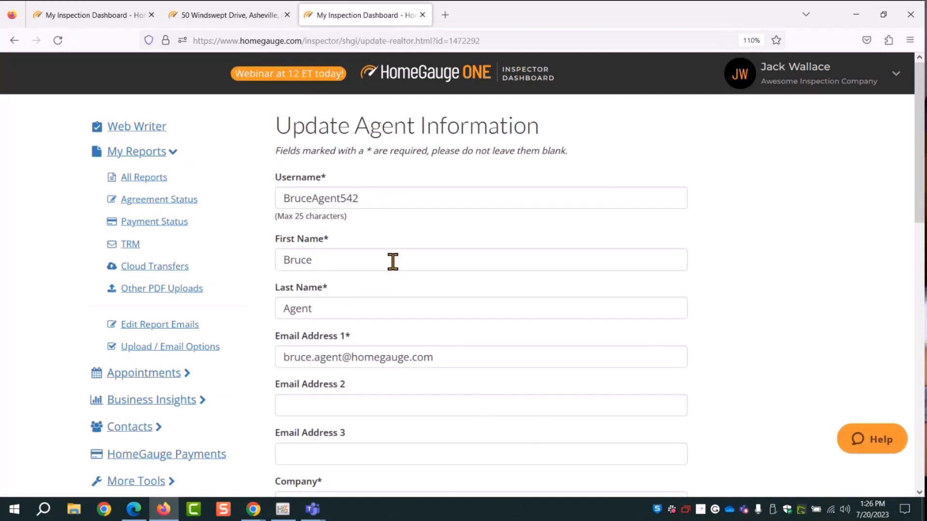
Delete the period from the agent's Email Address 1
{"action": "scroll", "coordinate": [393, 261], "scroll_direction": "down", "scroll_amount": 2}
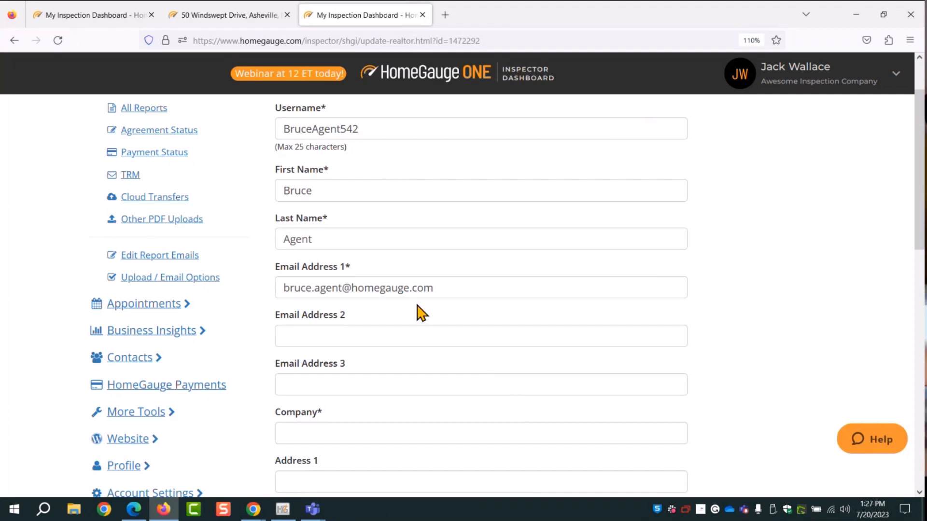
{"action": "left_click", "coordinate": [319, 288]}
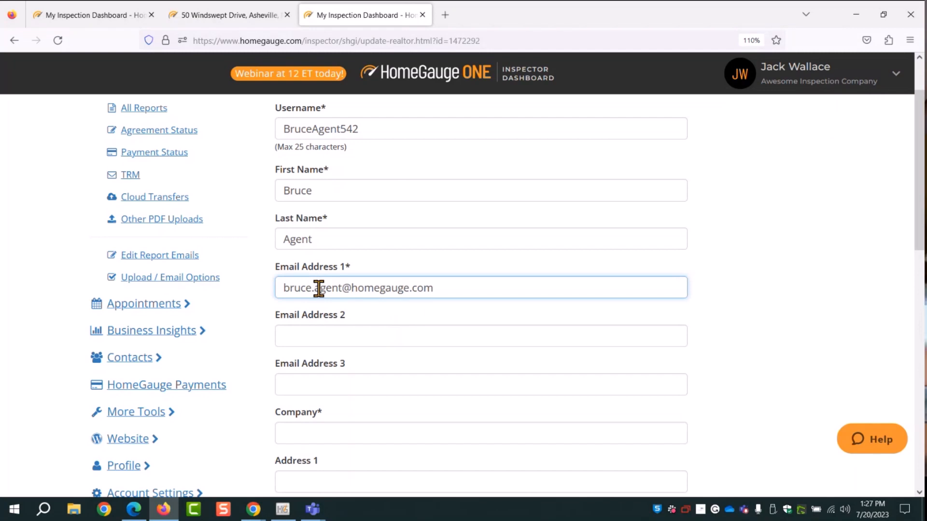
{"action": "key", "text": "BackSpace"}
{"action": "scroll", "coordinate": [627, 289], "scroll_direction": "down", "scroll_amount": 5}
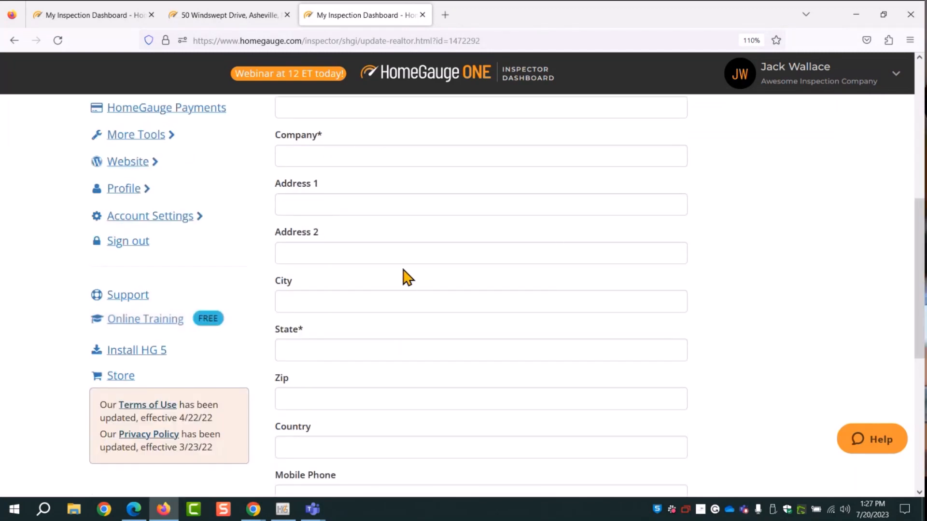
{"action": "scroll", "coordinate": [399, 201], "scroll_direction": "up", "scroll_amount": 3}
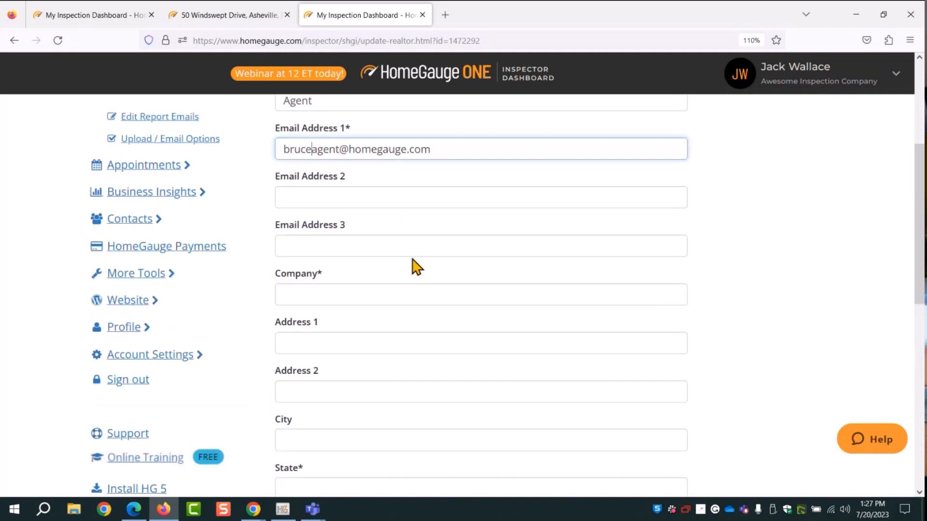
{"action": "scroll", "coordinate": [383, 238], "scroll_direction": "up", "scroll_amount": 4}
{"action": "scroll", "coordinate": [381, 232], "scroll_direction": "down", "scroll_amount": 6}
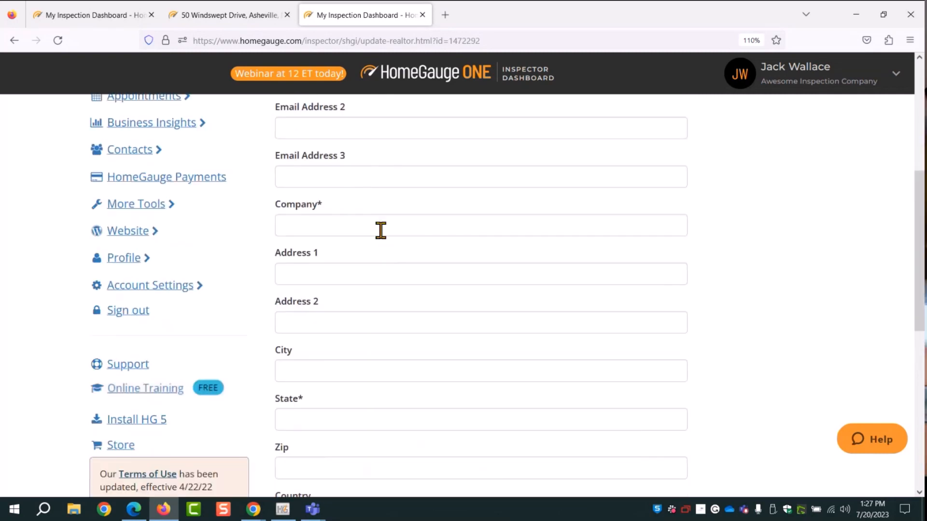
{"action": "scroll", "coordinate": [381, 231], "scroll_direction": "down", "scroll_amount": 2}
Fill the required Company field with '.' and State with 'NC'
{"action": "double_click", "coordinate": [319, 135]}
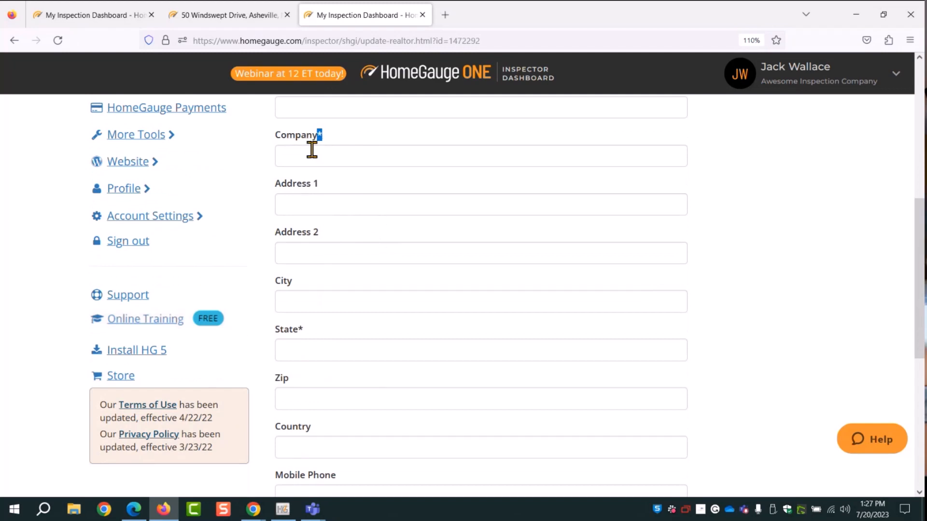
{"action": "double_click", "coordinate": [300, 330]}
{"action": "left_click", "coordinate": [288, 156]}
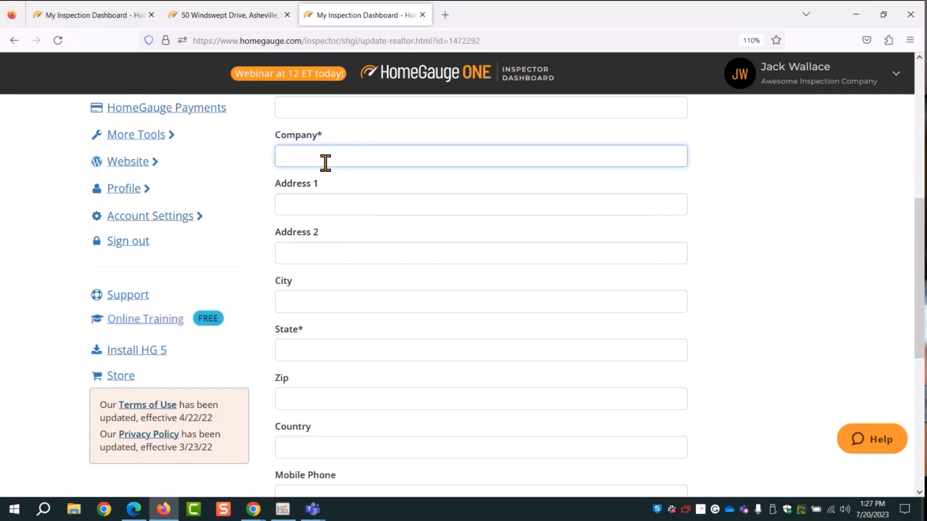
{"action": "type", "text": "."}
{"action": "left_click", "coordinate": [291, 350]}
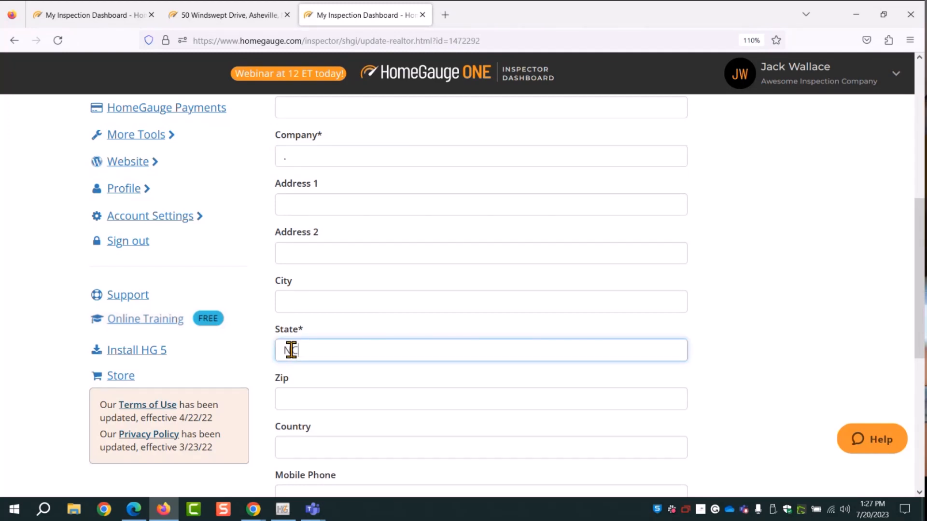
{"action": "type", "text": "NC"}
{"action": "left_click_drag", "start_coordinate": [306, 155], "coordinate": [282, 155]}
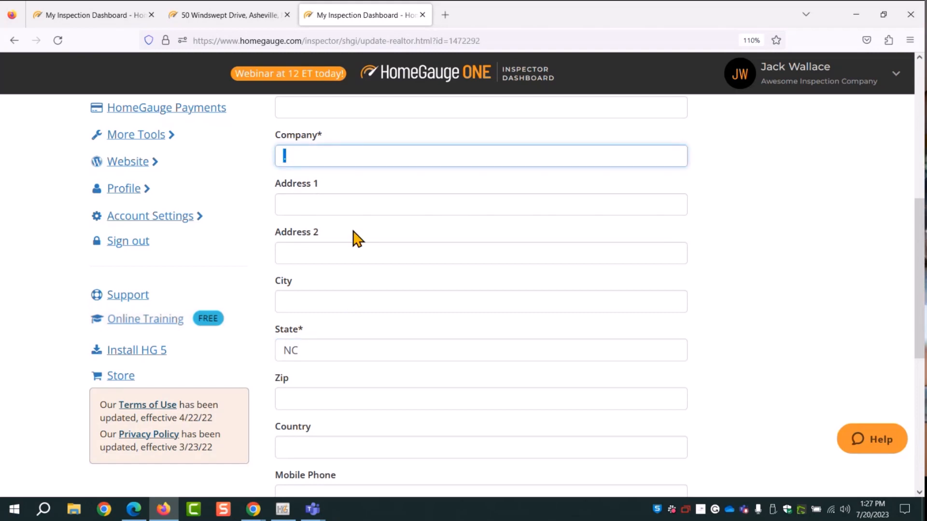
{"action": "left_click", "coordinate": [312, 350]}
{"action": "scroll", "coordinate": [813, 347], "scroll_direction": "down", "scroll_amount": 4}
{"action": "scroll", "coordinate": [364, 277], "scroll_direction": "down", "scroll_amount": 3}
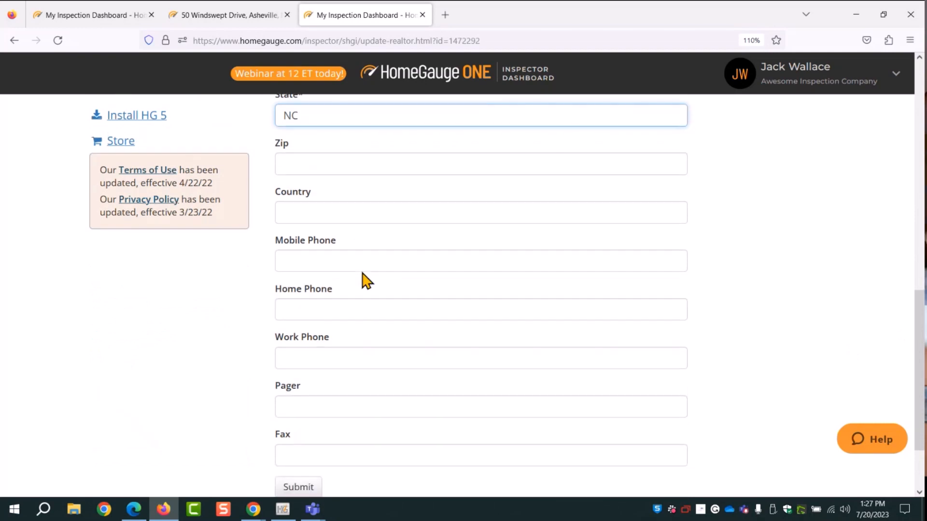
Submit the agent's updated information and open Contacts > Real Estate Pros
{"action": "left_click", "coordinate": [284, 398]}
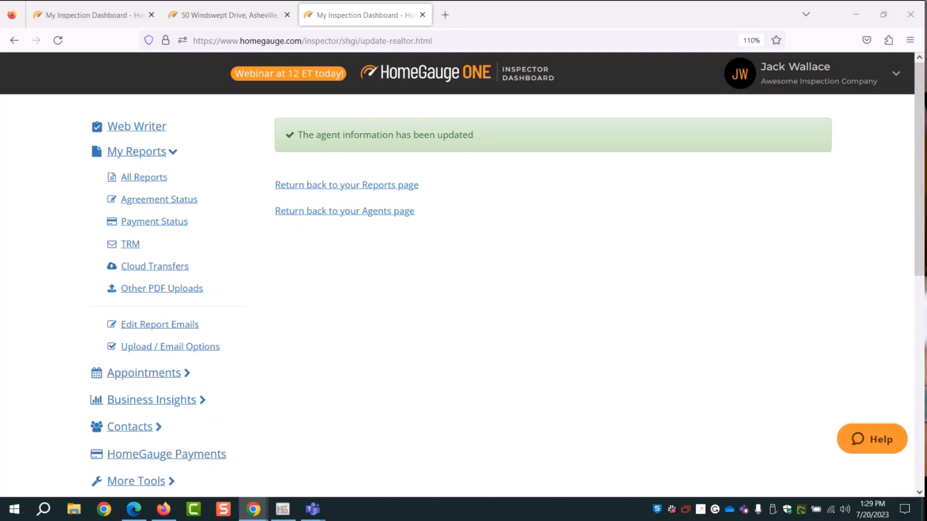
{"action": "left_click", "coordinate": [115, 430]}
{"action": "left_click", "coordinate": [140, 261]}
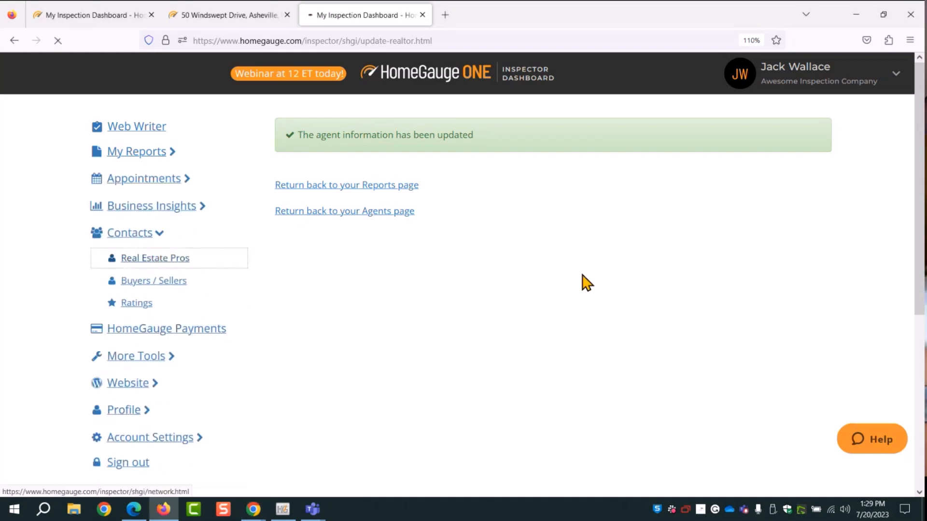
Scroll through the 24 real estate pros and back to the top of the list
{"action": "scroll", "coordinate": [589, 346], "scroll_direction": "down", "scroll_amount": 3}
{"action": "scroll", "coordinate": [393, 248], "scroll_direction": "down", "scroll_amount": 3}
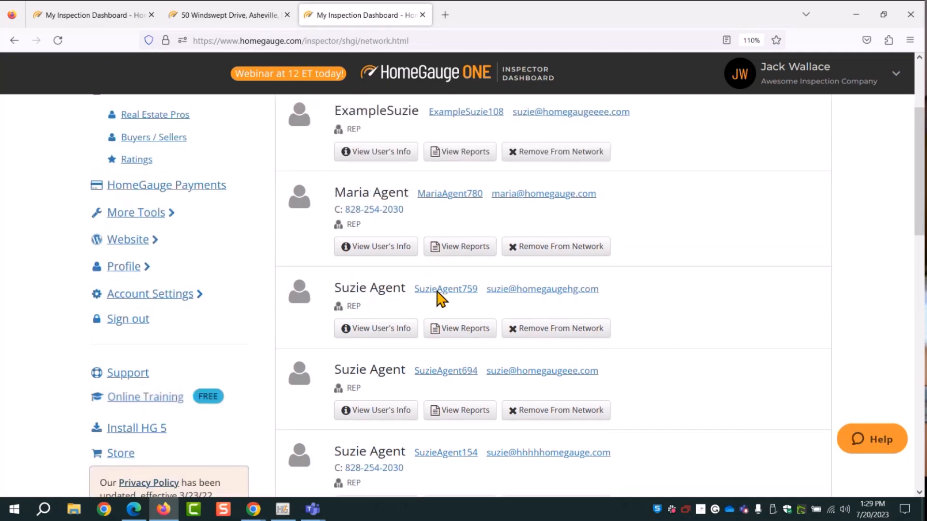
{"action": "scroll", "coordinate": [436, 297], "scroll_direction": "down", "scroll_amount": 2}
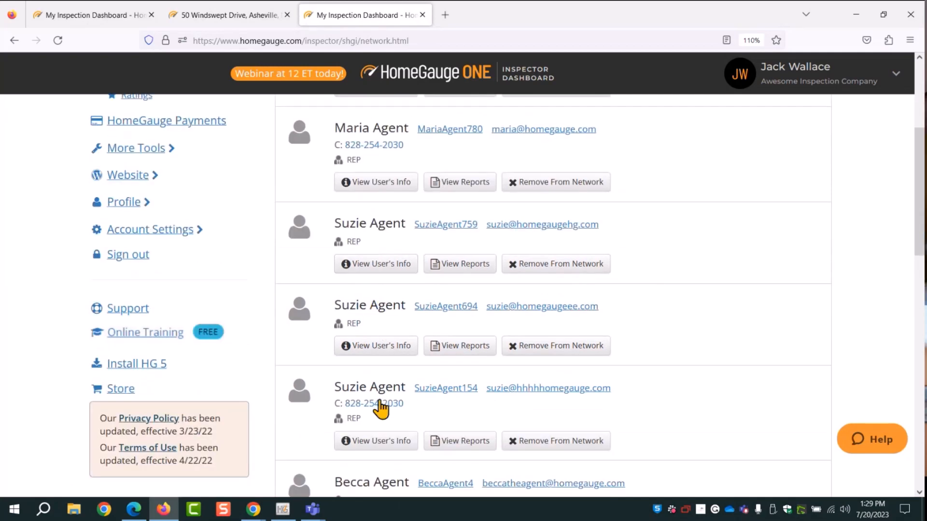
{"action": "scroll", "coordinate": [690, 386], "scroll_direction": "down", "scroll_amount": 2}
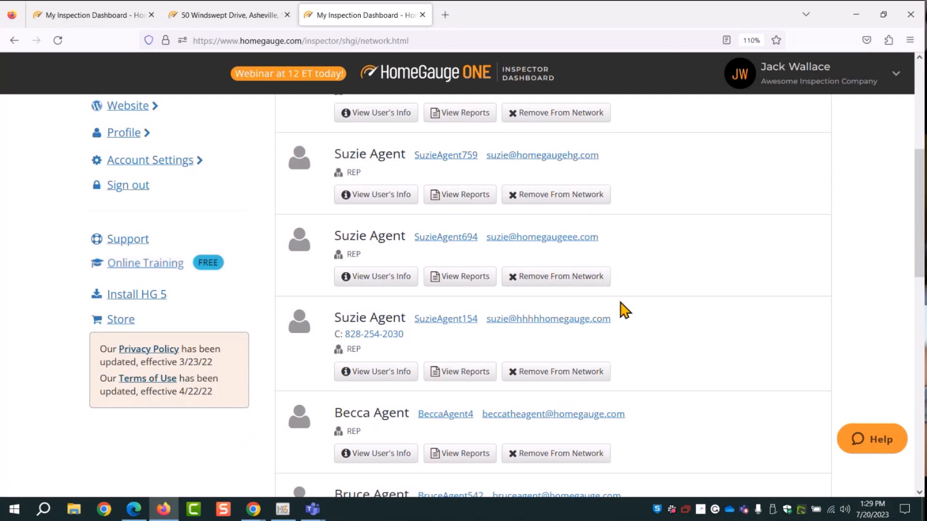
{"action": "scroll", "coordinate": [827, 196], "scroll_direction": "up", "scroll_amount": 8}
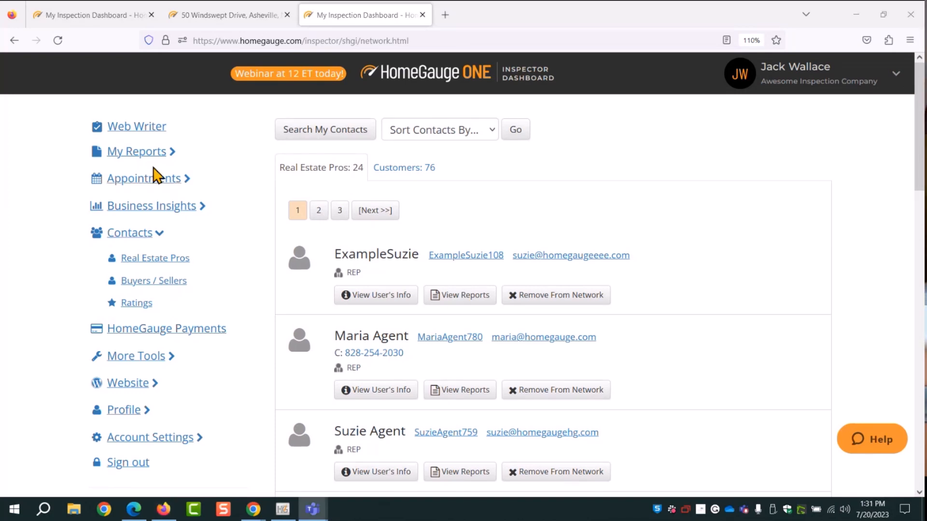
Open All Reports, find 123 Webinar Lane, and highlight both buyers' usernames
{"action": "left_click", "coordinate": [145, 152]}
{"action": "left_click", "coordinate": [154, 179]}
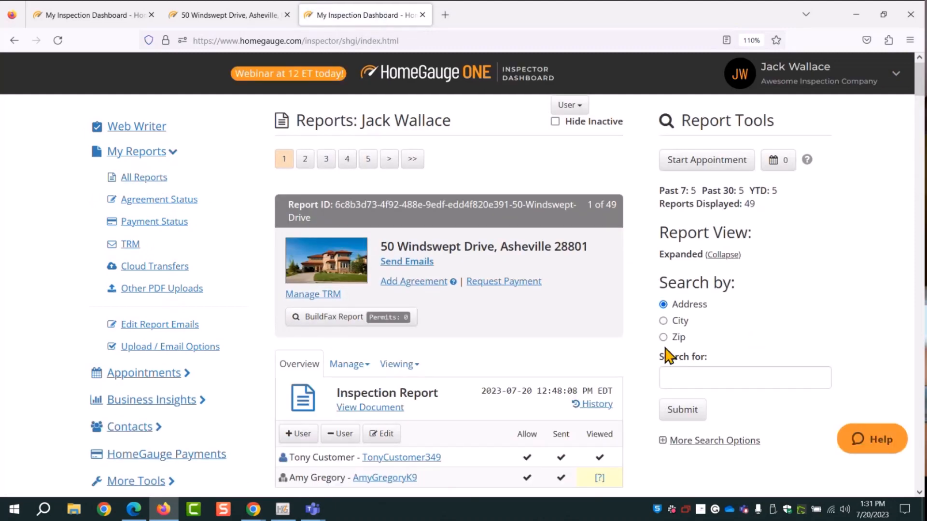
{"action": "scroll", "coordinate": [668, 356], "scroll_direction": "down", "scroll_amount": 3}
{"action": "scroll", "coordinate": [482, 386], "scroll_direction": "down", "scroll_amount": 20}
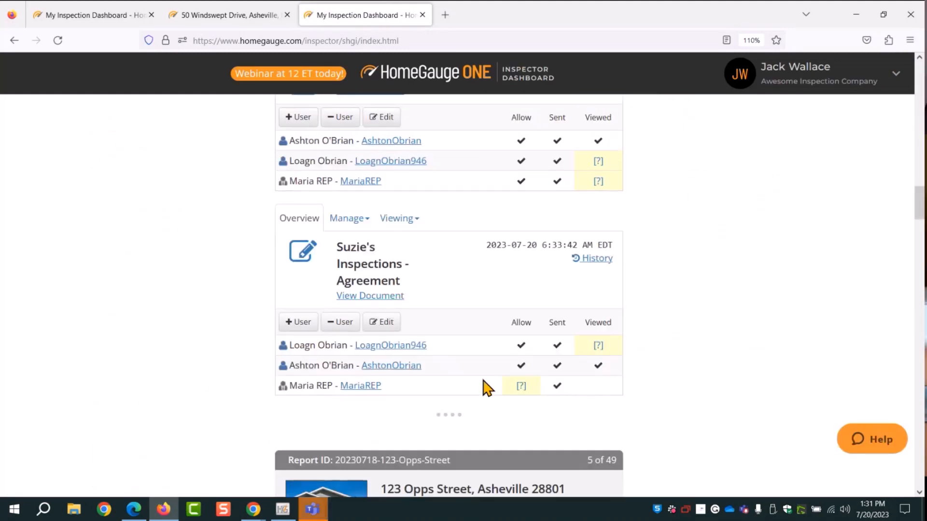
{"action": "scroll", "coordinate": [482, 387], "scroll_direction": "up", "scroll_amount": 2}
{"action": "scroll", "coordinate": [399, 235], "scroll_direction": "up", "scroll_amount": 3}
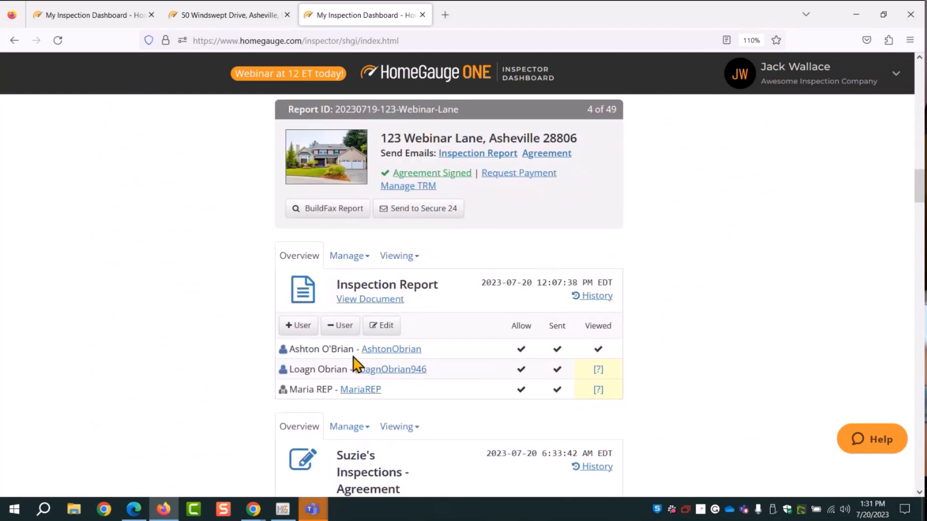
{"action": "left_click_drag", "start_coordinate": [464, 349], "coordinate": [346, 348]}
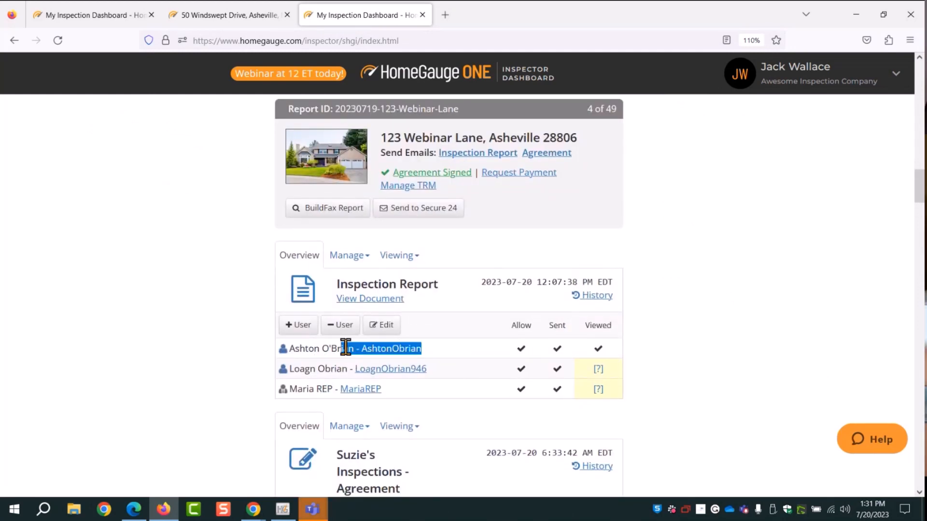
{"action": "left_click_drag", "start_coordinate": [430, 369], "coordinate": [356, 369]}
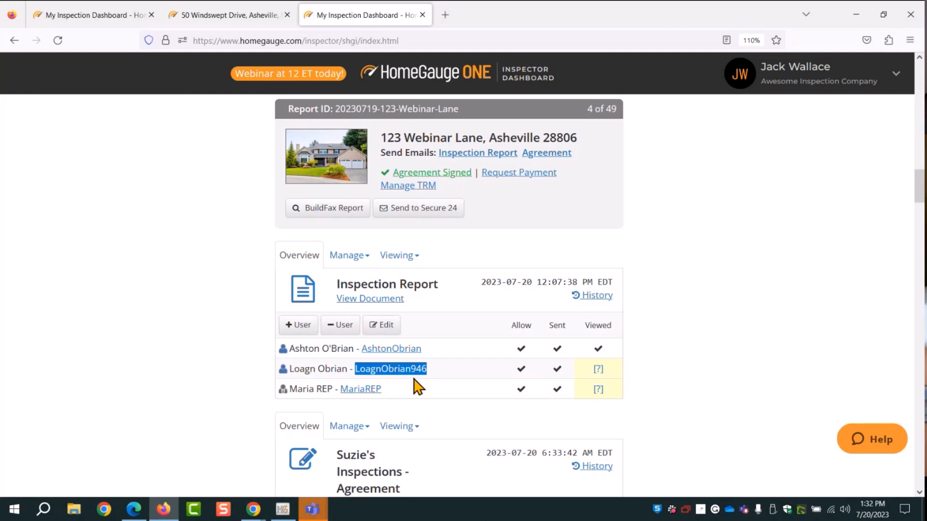
Exclude the first buyer from the 123 Webinar Lane notification email, keeping their view access
{"action": "left_click", "coordinate": [461, 156]}
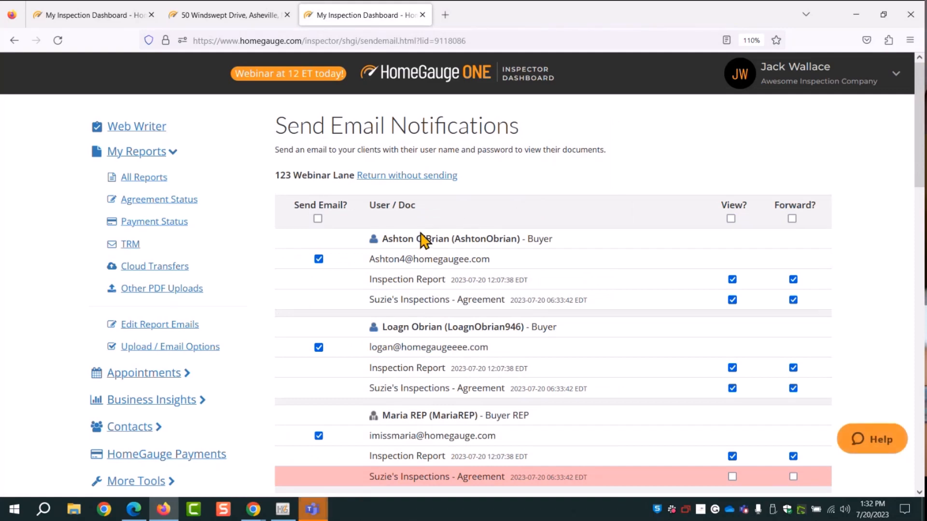
{"action": "left_click", "coordinate": [318, 259]}
{"action": "left_click", "coordinate": [732, 280]}
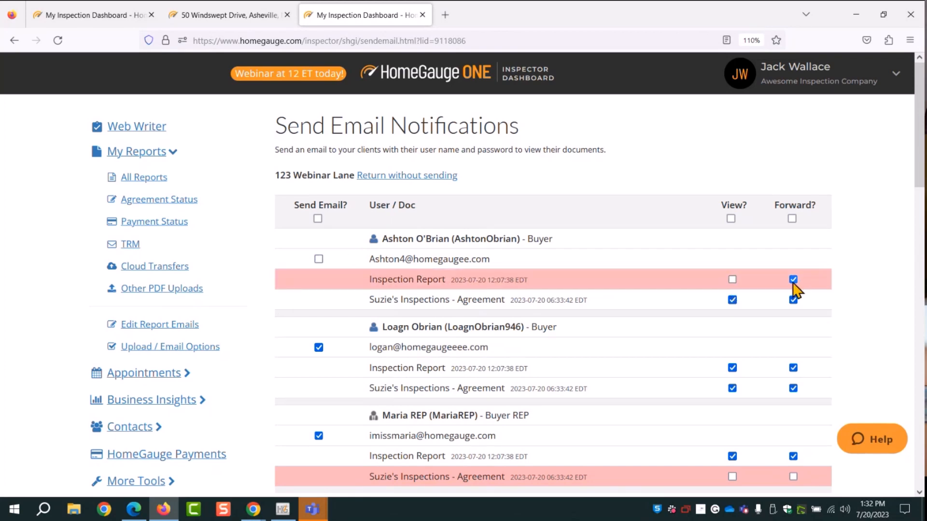
{"action": "left_click", "coordinate": [733, 280]}
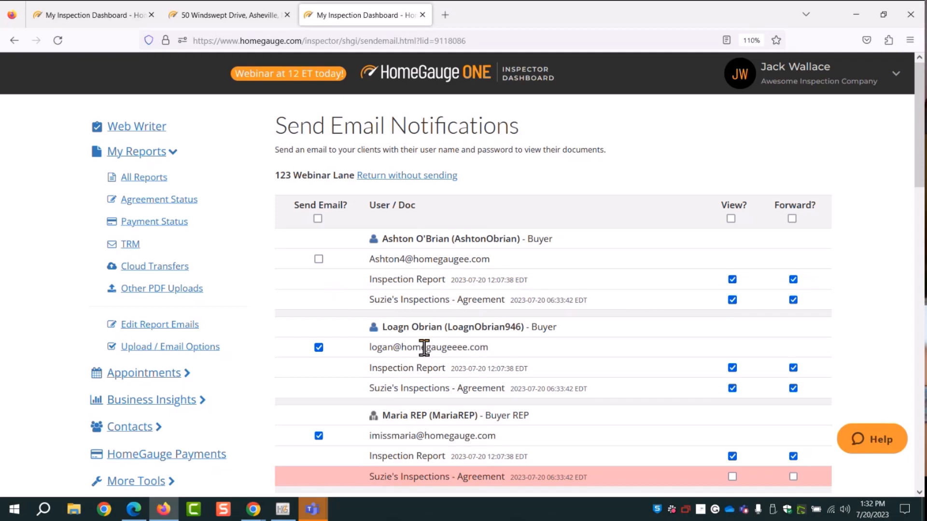
Exclude the buyer's agent and send the notification email to the second buyer only
{"action": "left_click_drag", "start_coordinate": [381, 327], "coordinate": [524, 331]}
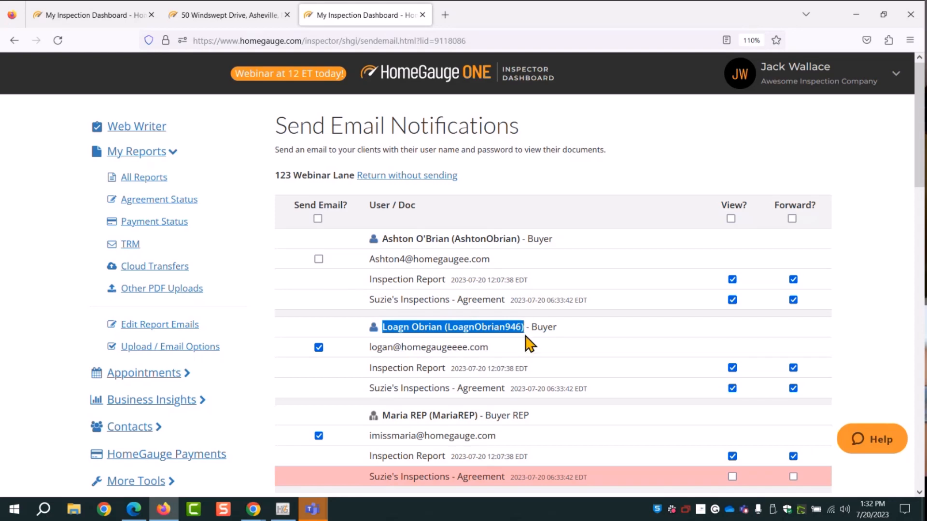
{"action": "scroll", "coordinate": [523, 330], "scroll_direction": "down", "scroll_amount": 3}
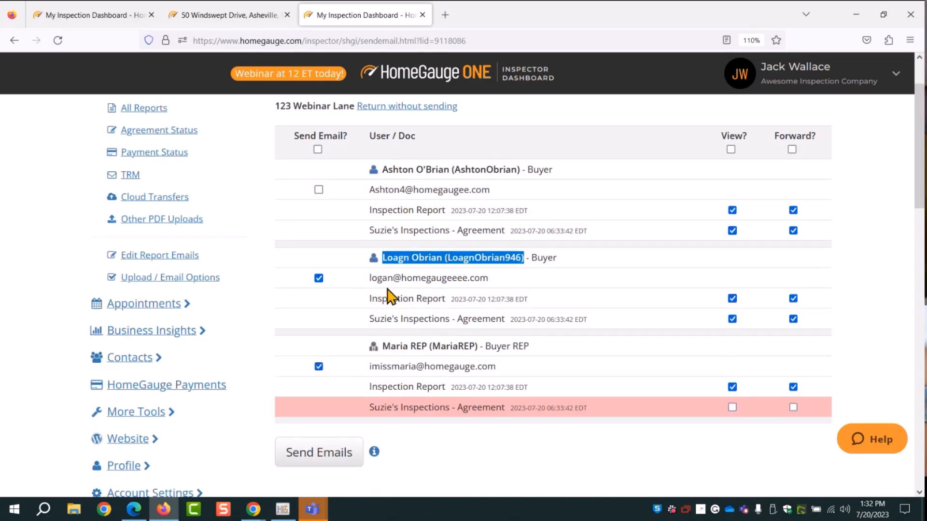
{"action": "left_click_drag", "start_coordinate": [488, 279], "coordinate": [372, 281]}
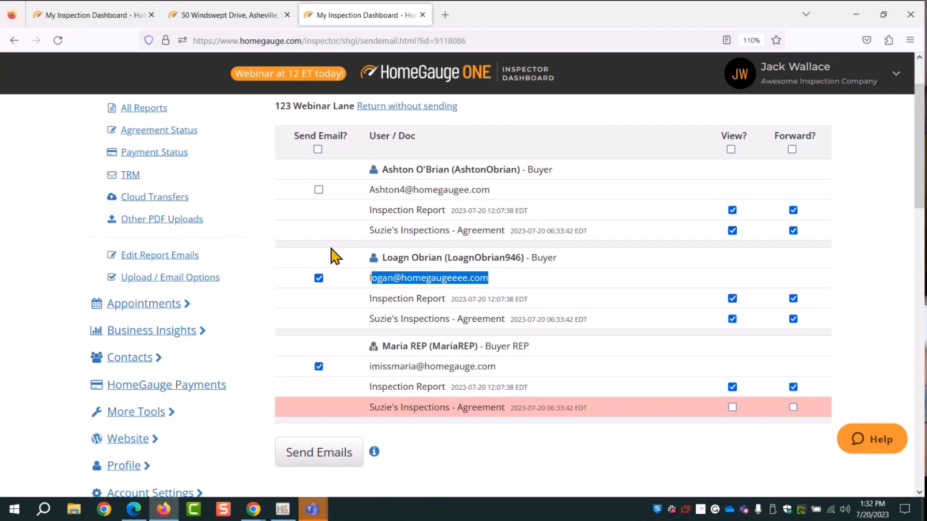
{"action": "left_click", "coordinate": [318, 366]}
{"action": "left_click", "coordinate": [308, 459]}
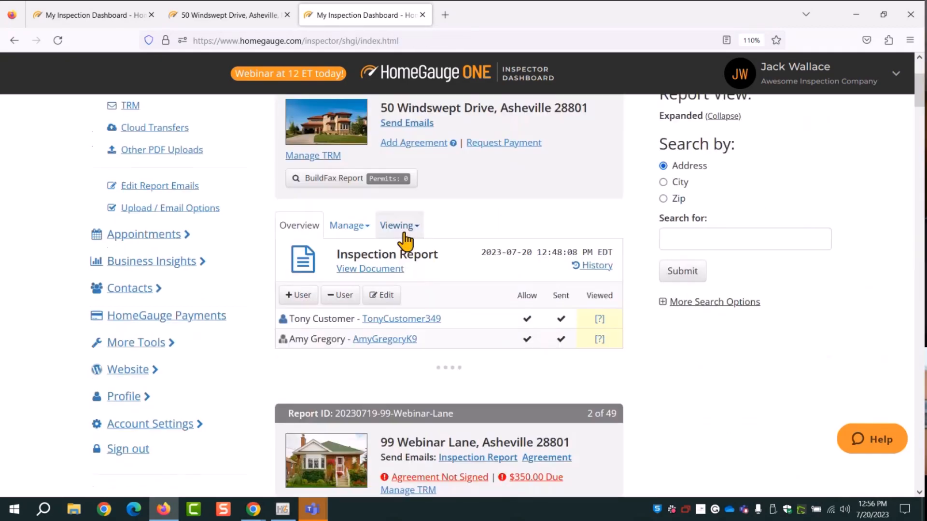
{"action": "left_click", "coordinate": [401, 228]}
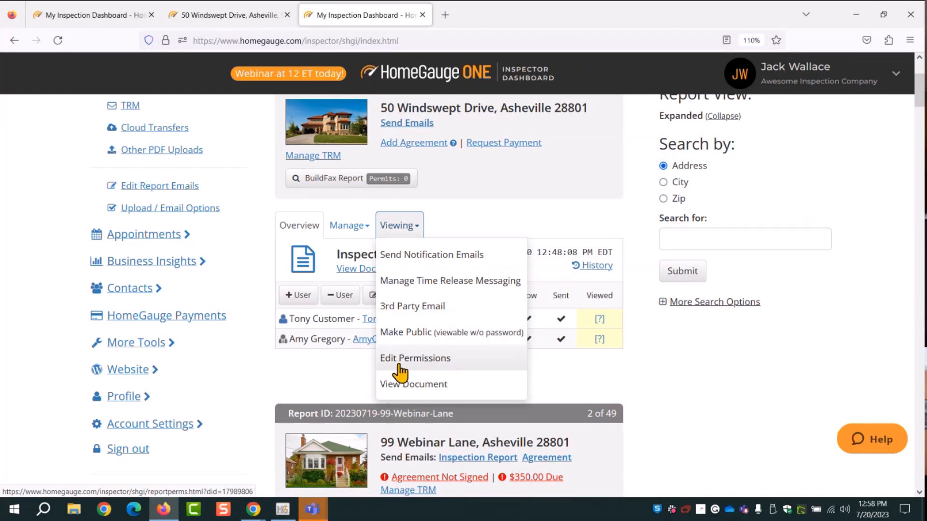
{"action": "left_click", "coordinate": [427, 358]}
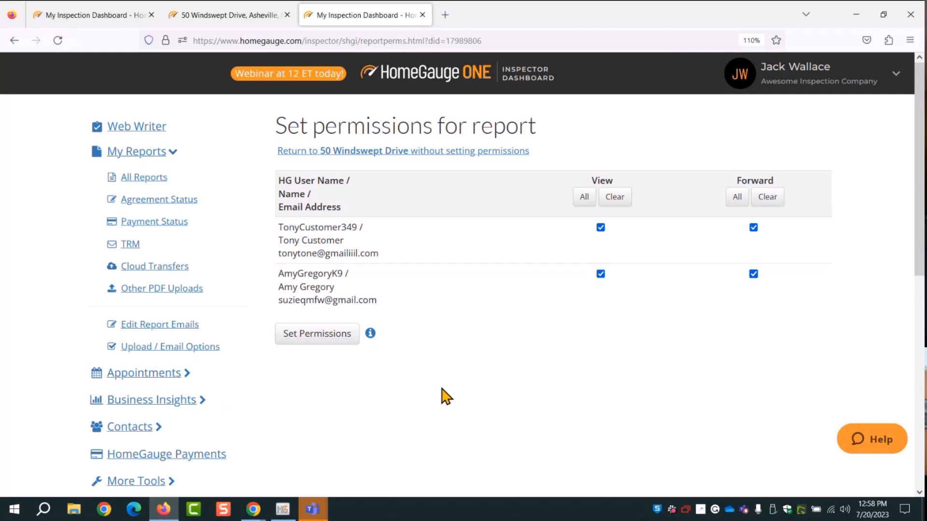
{"action": "left_click", "coordinate": [144, 177]}
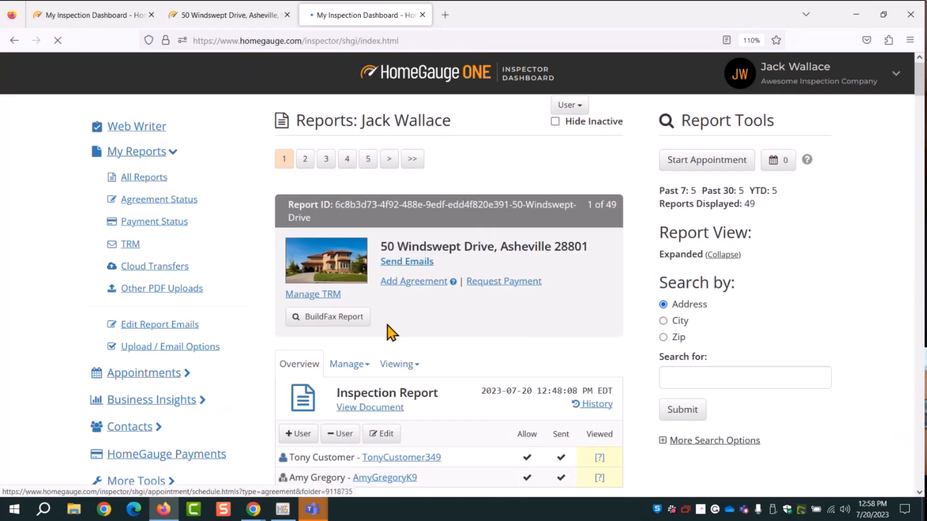
{"action": "scroll", "coordinate": [626, 317], "scroll_direction": "down", "scroll_amount": 4}
{"action": "scroll", "coordinate": [720, 319], "scroll_direction": "down", "scroll_amount": 20}
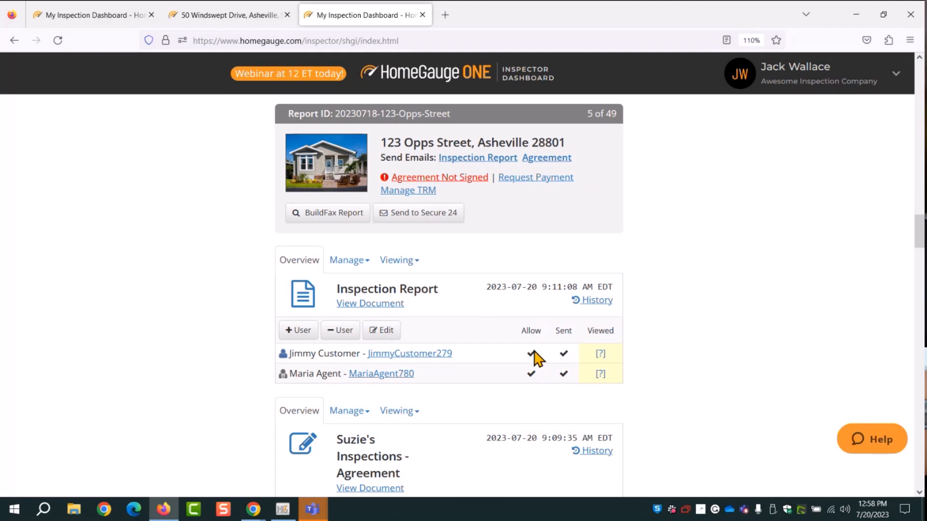
{"action": "scroll", "coordinate": [671, 372], "scroll_direction": "down", "scroll_amount": 3}
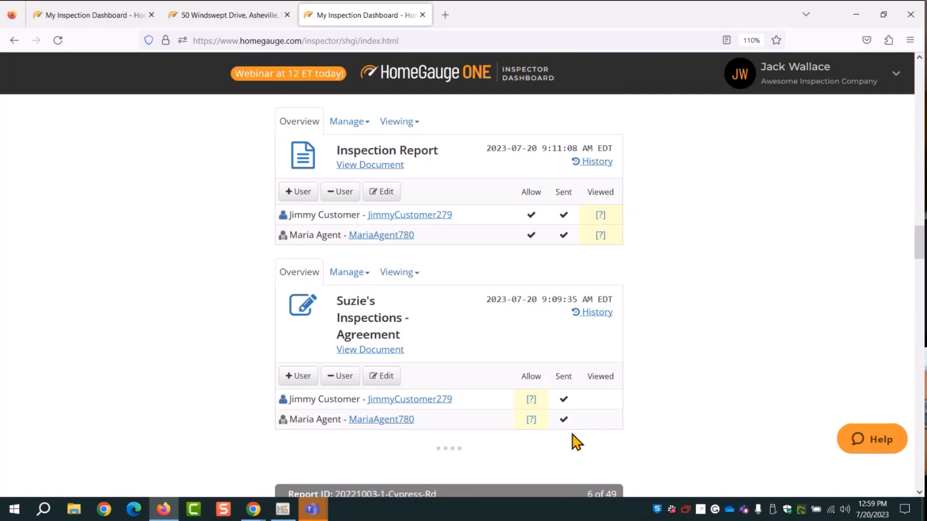
Set View and Forward to All on the 123 Opps Street agreement and save
{"action": "left_click", "coordinate": [400, 273]}
{"action": "left_click", "coordinate": [407, 406]}
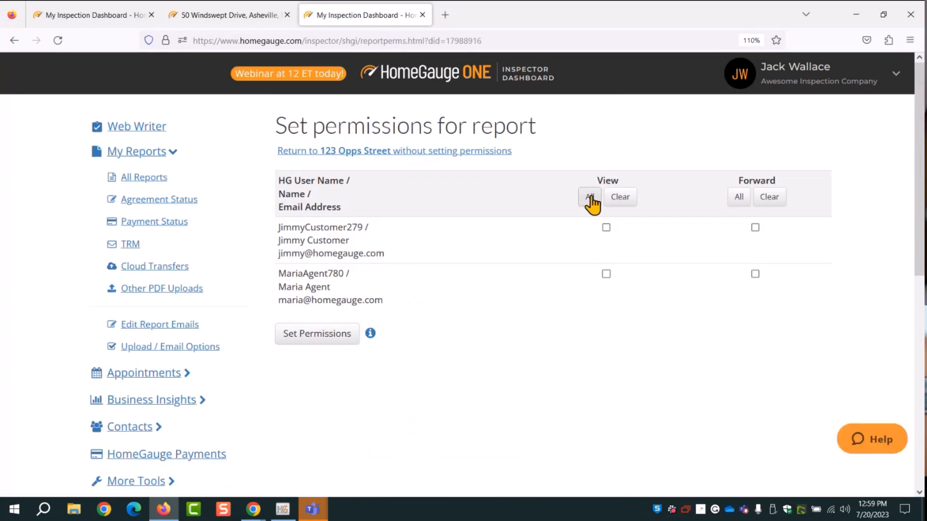
{"action": "left_click", "coordinate": [590, 197]}
{"action": "left_click", "coordinate": [740, 197]}
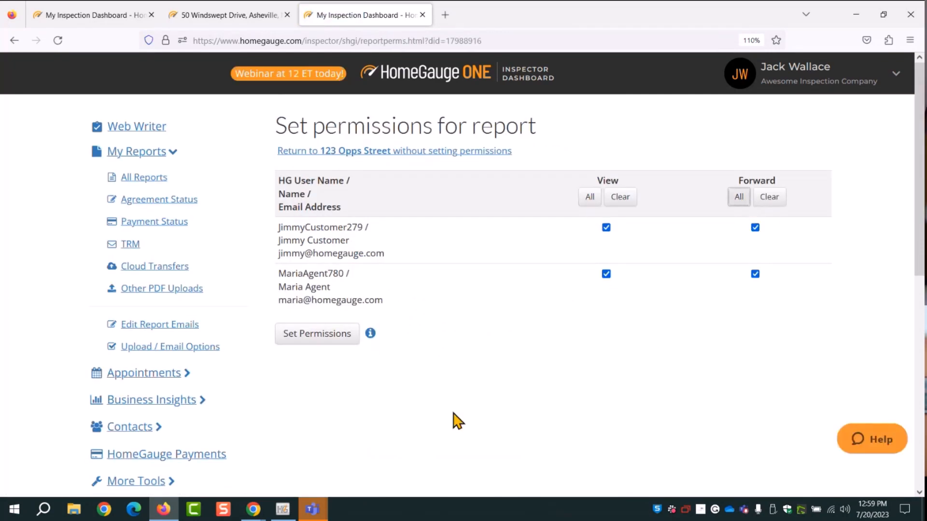
{"action": "left_click", "coordinate": [317, 336]}
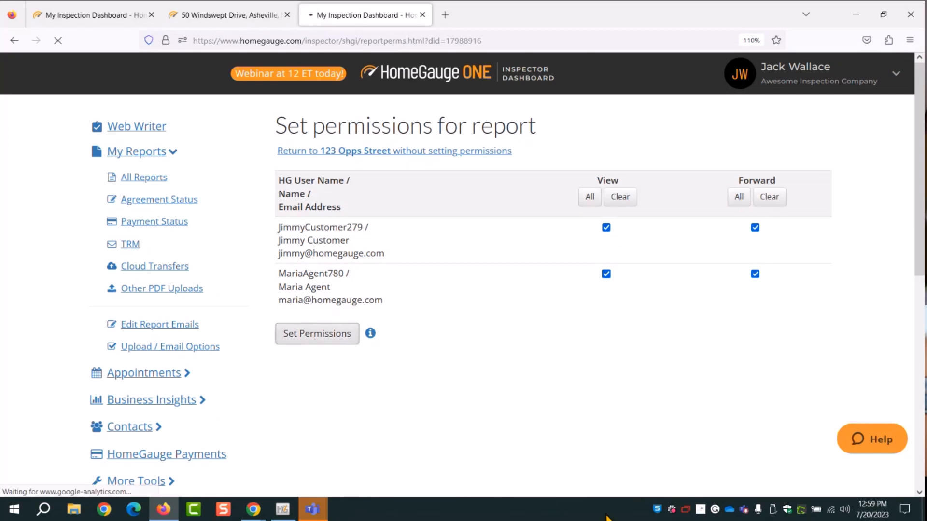
Check the agreement's Allow column, then reopen its permissions and save them again
{"action": "scroll", "coordinate": [565, 389], "scroll_direction": "down", "scroll_amount": 15}
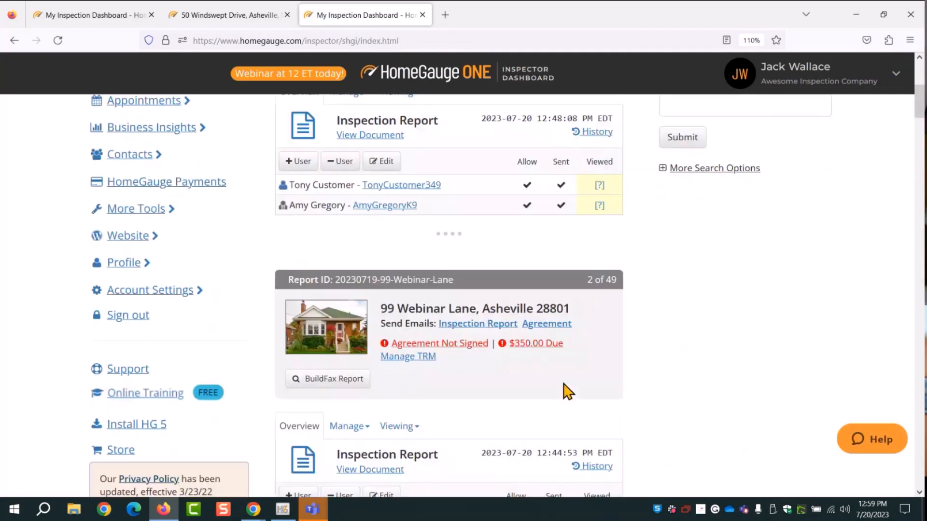
{"action": "scroll", "coordinate": [574, 390], "scroll_direction": "down", "scroll_amount": 12}
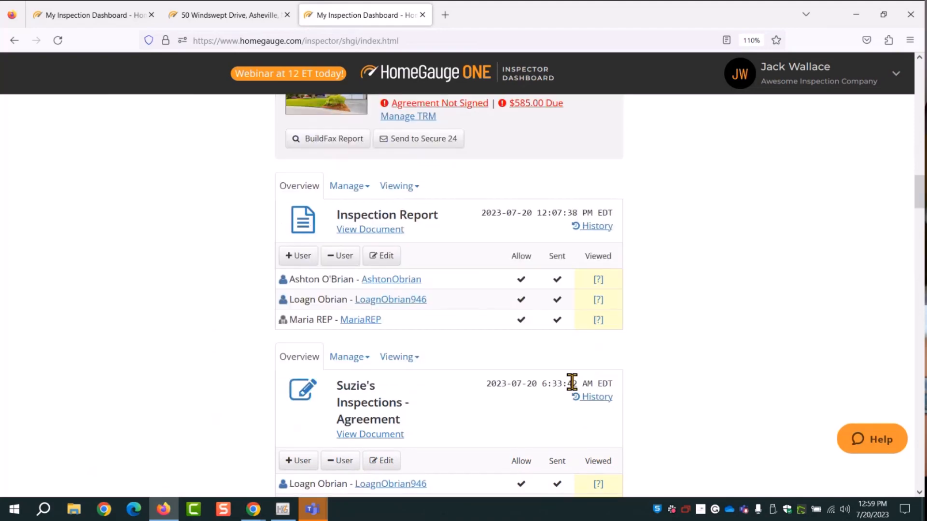
{"action": "scroll", "coordinate": [682, 376], "scroll_direction": "down", "scroll_amount": 10}
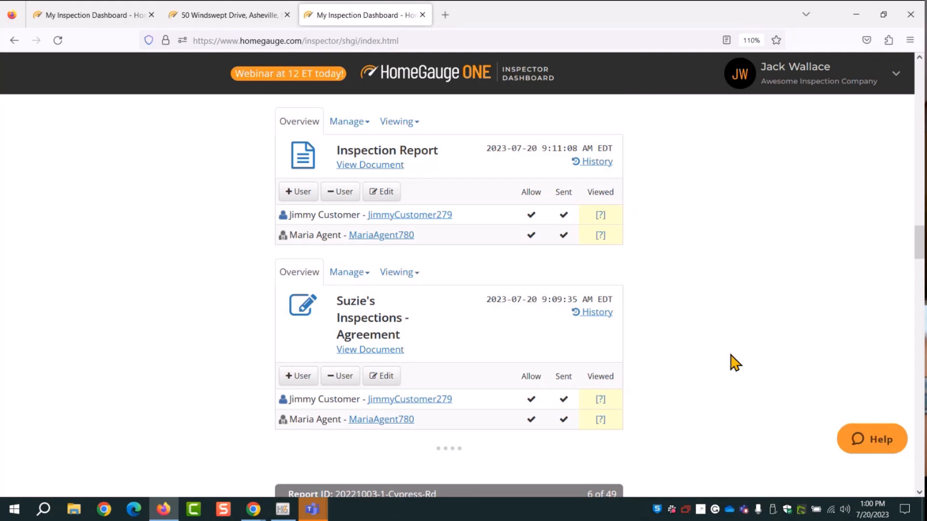
{"action": "double_click", "coordinate": [530, 377]}
{"action": "left_click", "coordinate": [399, 273]}
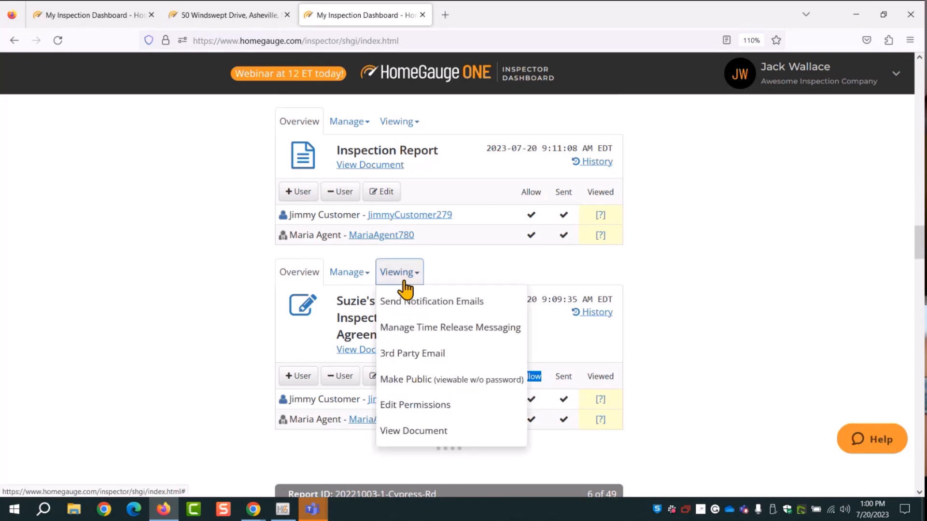
{"action": "left_click", "coordinate": [414, 405]}
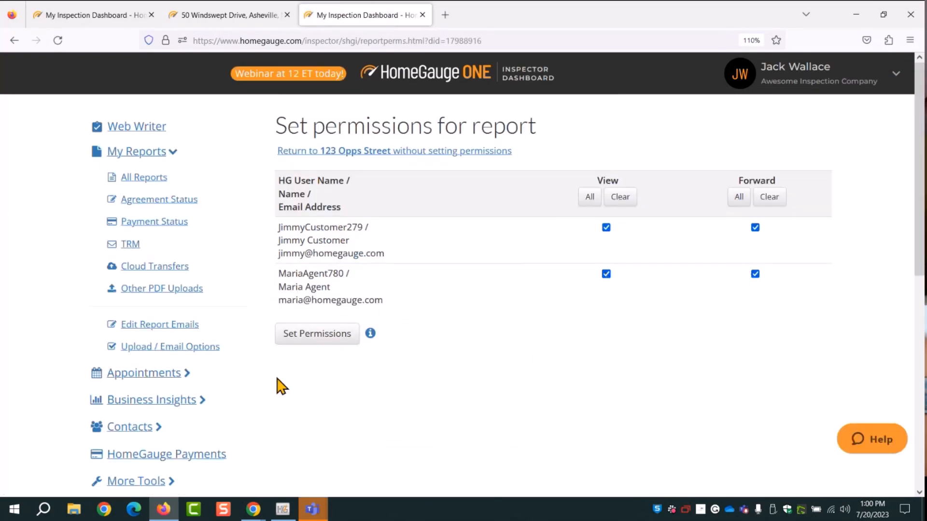
{"action": "left_click", "coordinate": [331, 342]}
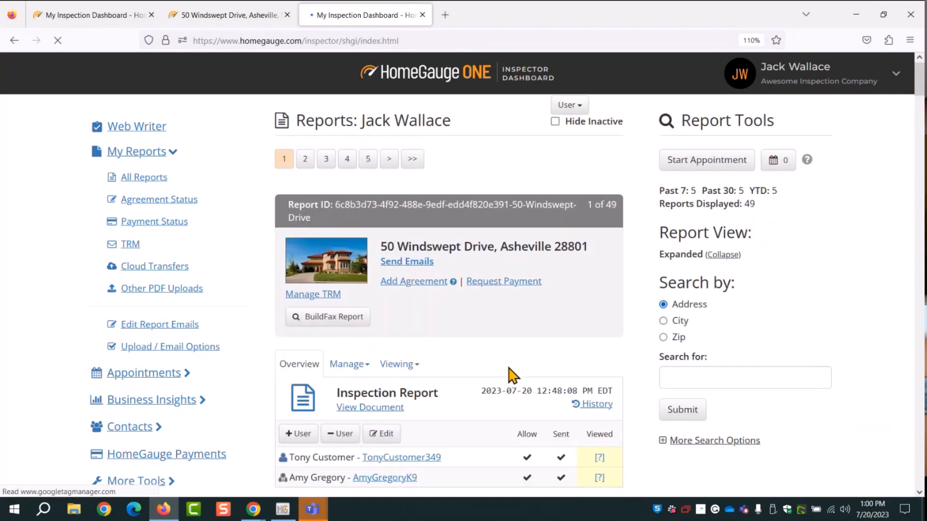